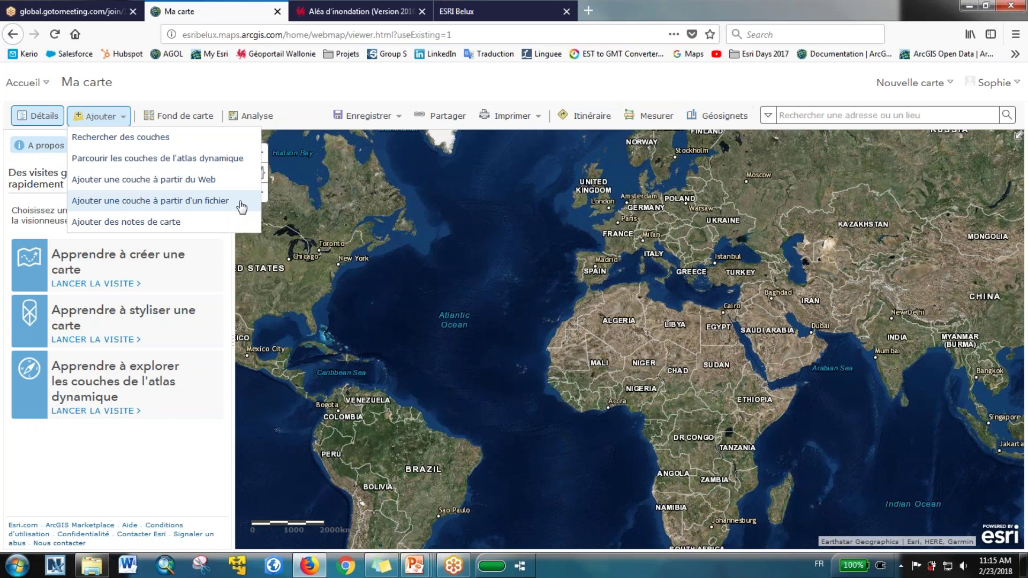
# Search the organisation's layers for "clients" without limiting results to the map area, and add Clients (BEL & LUX) to the map.
pyautogui.click(127, 135)
pyautogui.click(114, 169)
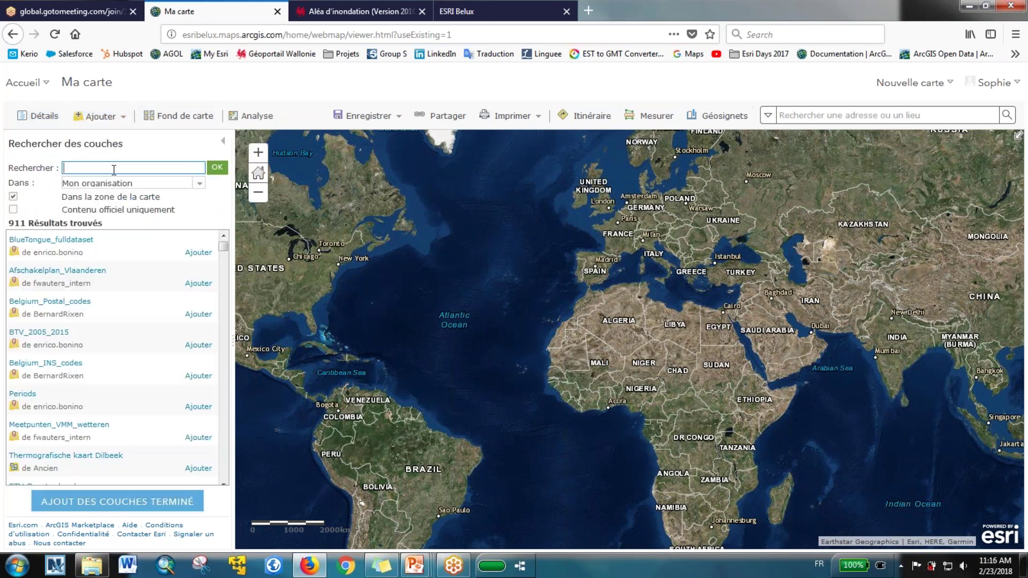
pyautogui.write('clients')
pyautogui.click(13, 197)
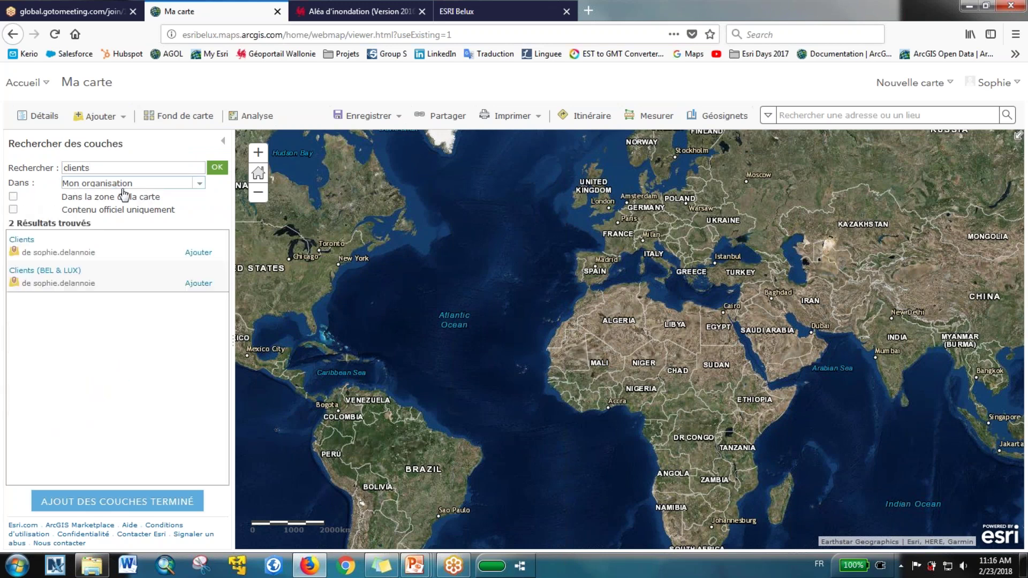
pyautogui.click(199, 284)
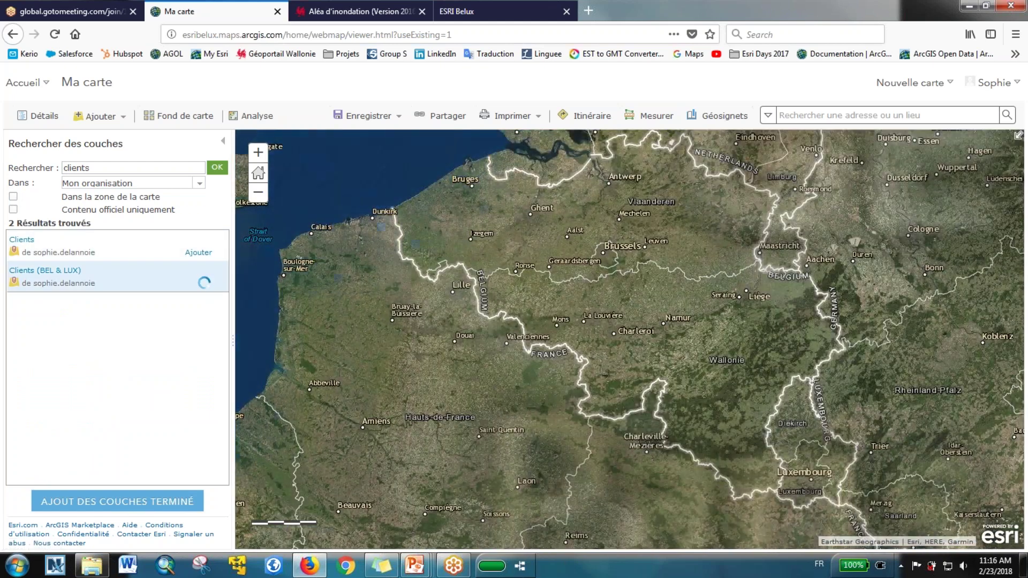
pyautogui.click(117, 511)
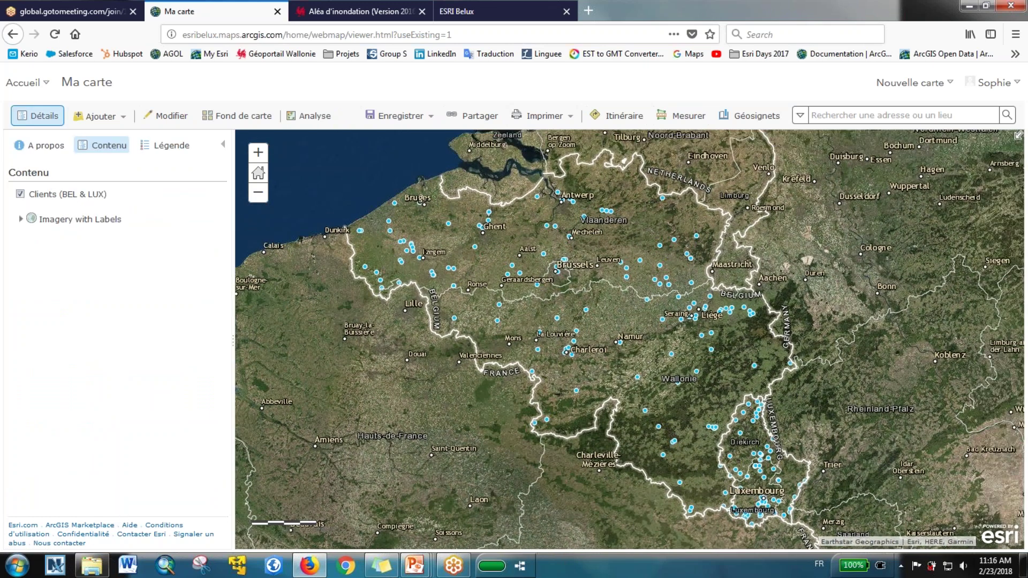
# Inspect the attributes of two client points on the map, including the product and profit fields.
pyautogui.click(584, 312)
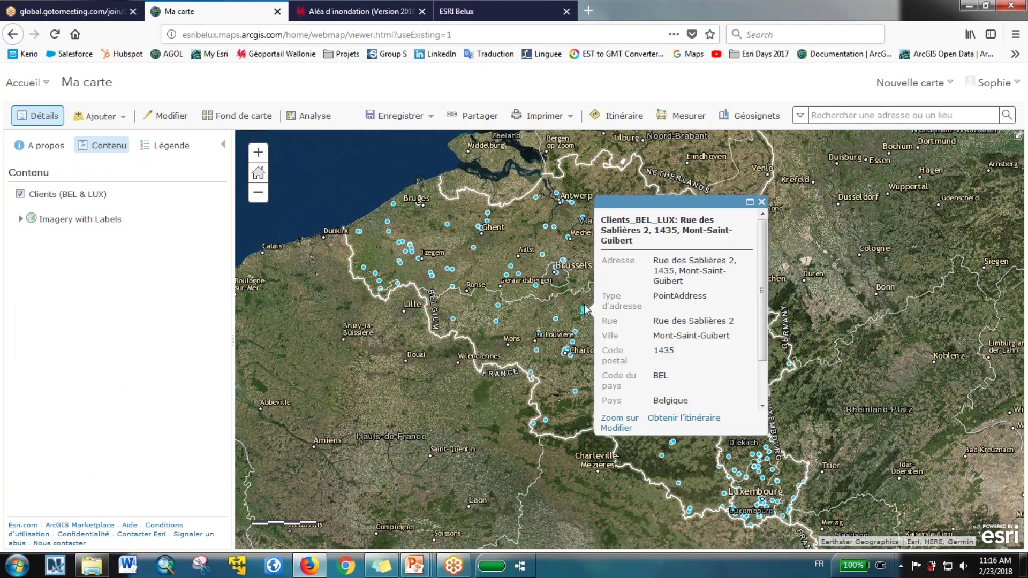
pyautogui.click(537, 287)
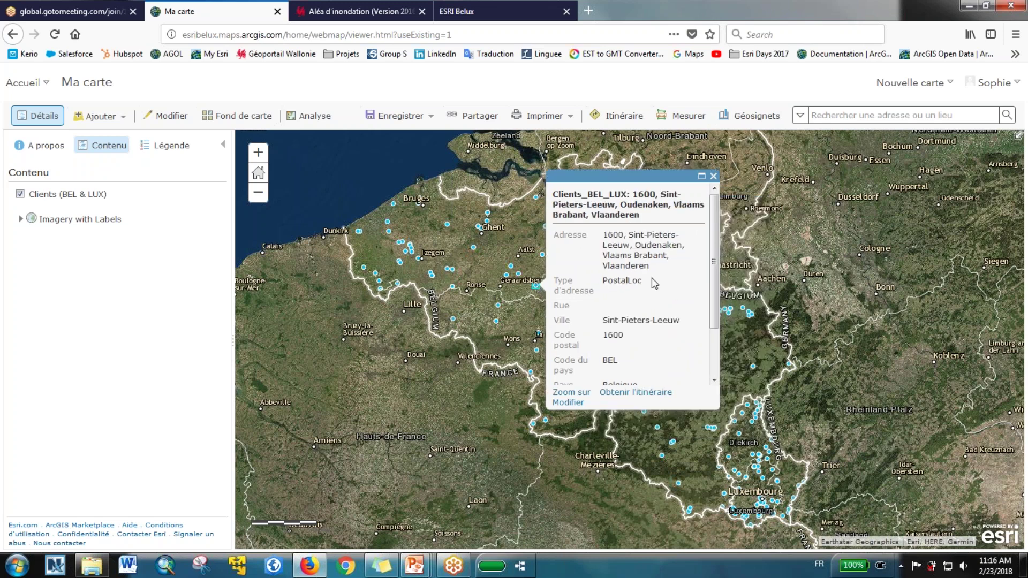
pyautogui.moveTo(714, 269); pyautogui.dragTo(713, 335)
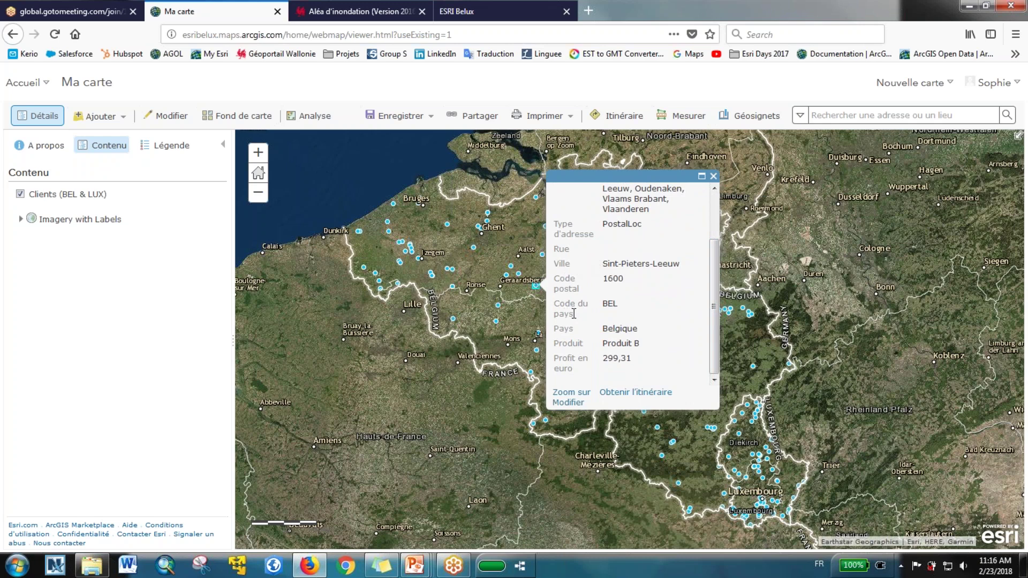
pyautogui.moveTo(557, 345); pyautogui.dragTo(649, 355)
pyautogui.click(642, 359)
pyautogui.click(714, 177)
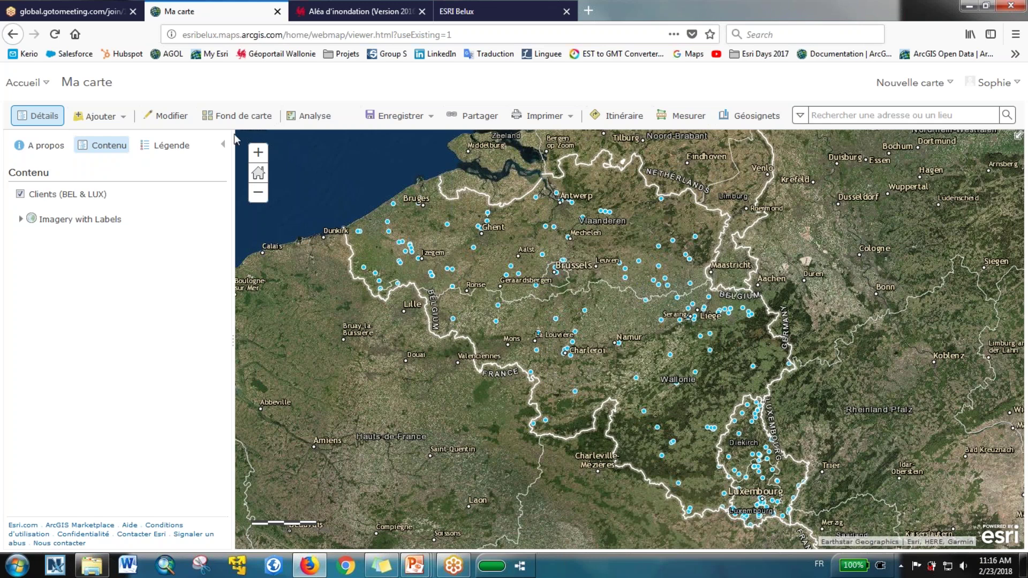
pyautogui.click(117, 205)
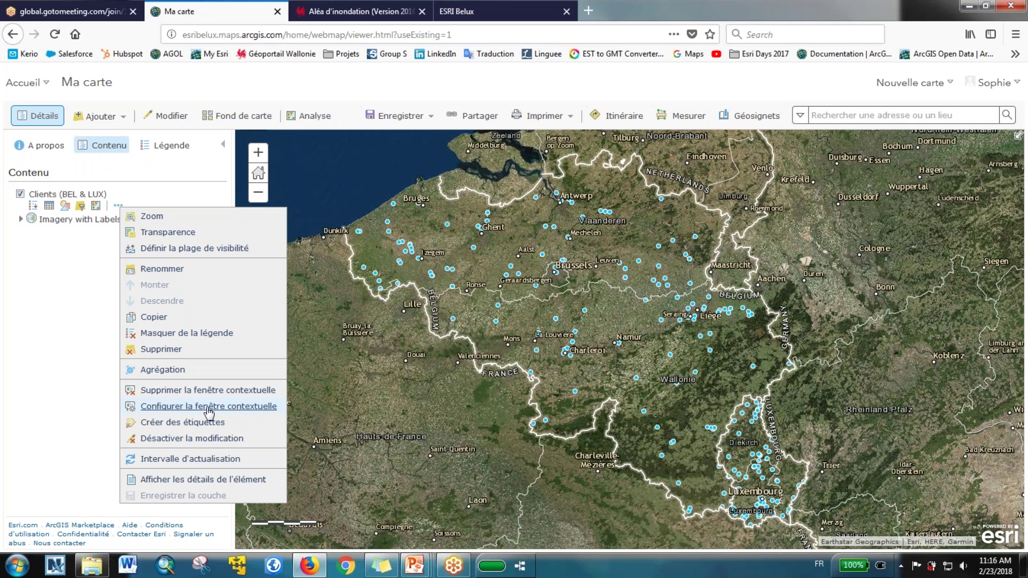
pyautogui.click(55, 399)
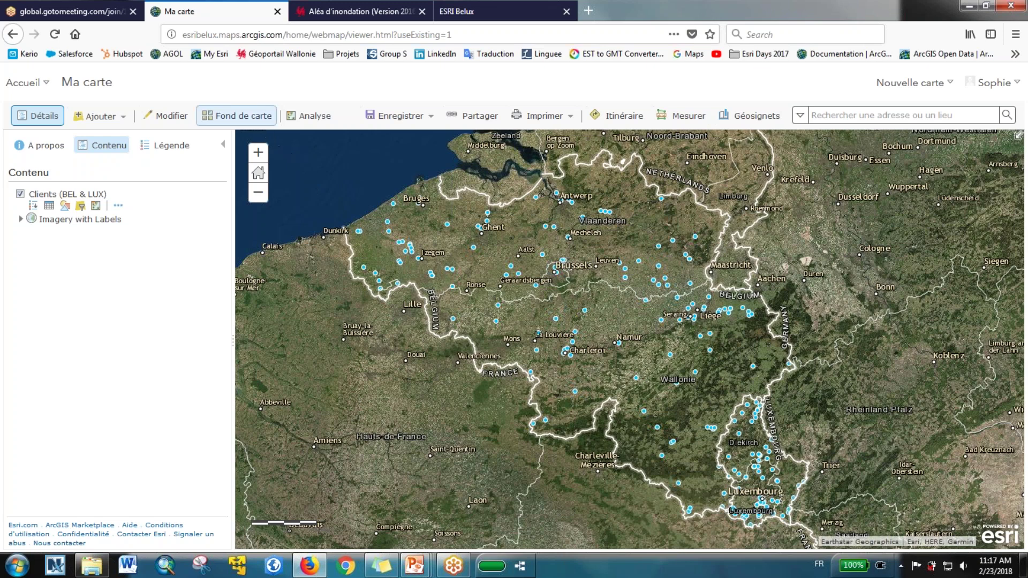
# Change the map's basemap to Light Gray Canvas.
pyautogui.click(253, 116)
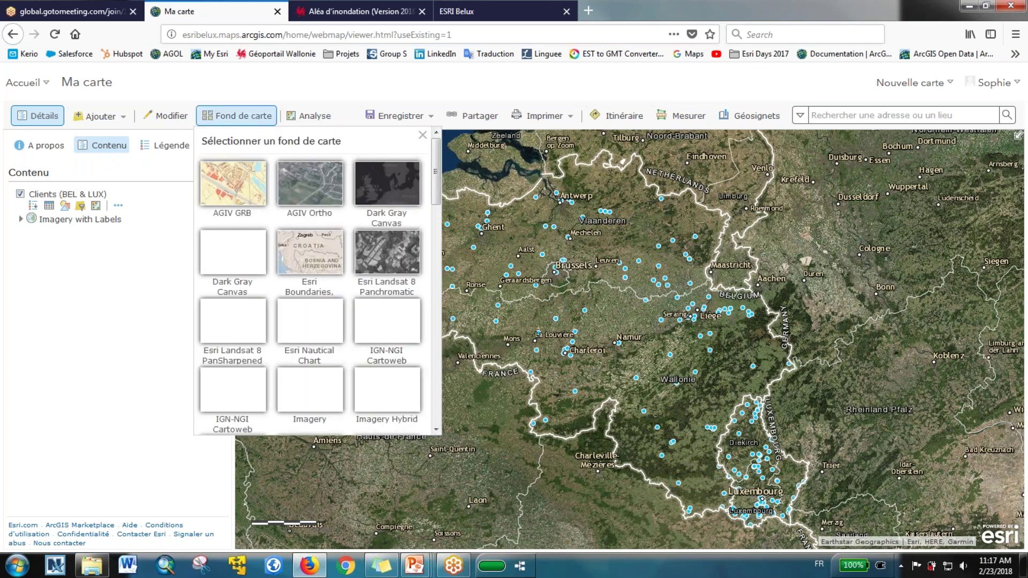
pyautogui.scroll(-3, 407, 257)
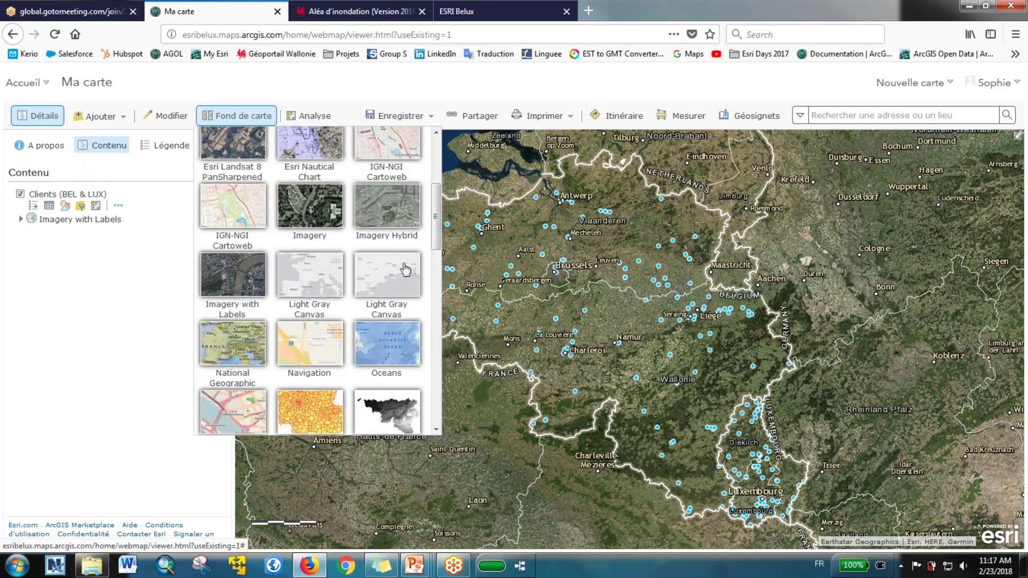
pyautogui.click(406, 269)
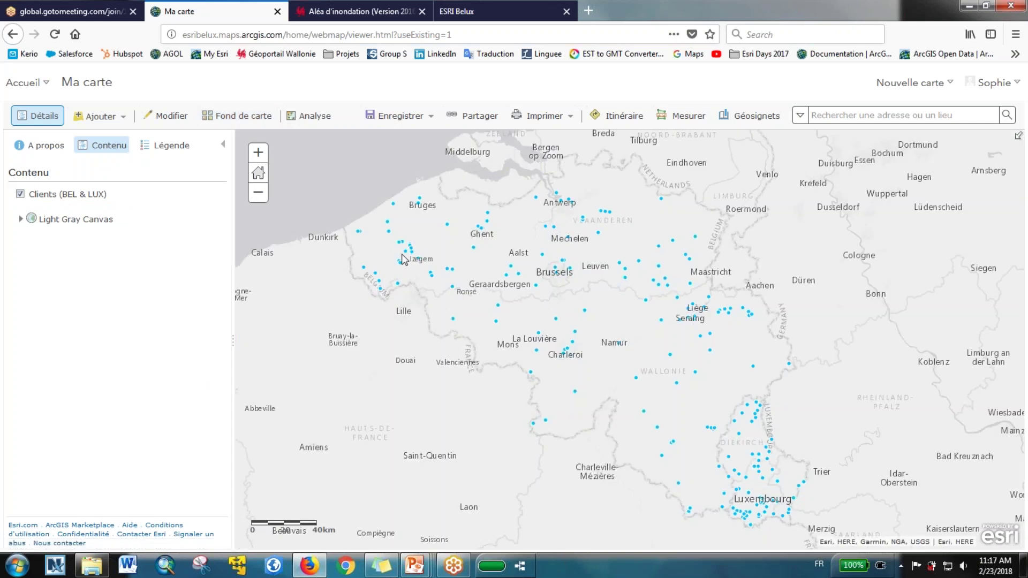
# Save the map in the Webinars folder with the title "Clients Webinar" and the tag "clients".
pyautogui.click(423, 122)
pyautogui.click(422, 159)
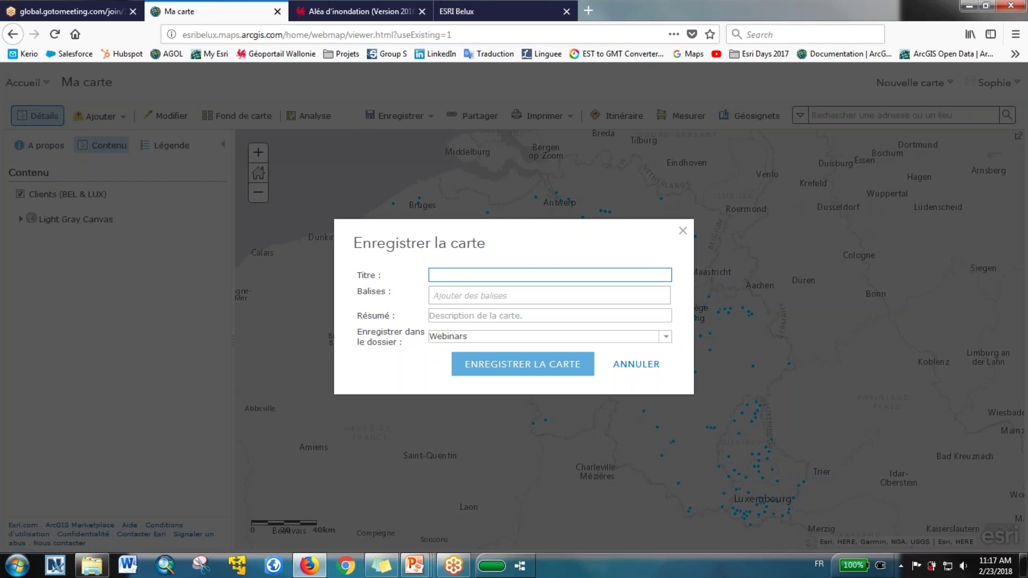
pyautogui.write('Clients Webinar')
pyautogui.click(452, 293)
pyautogui.write('clients')
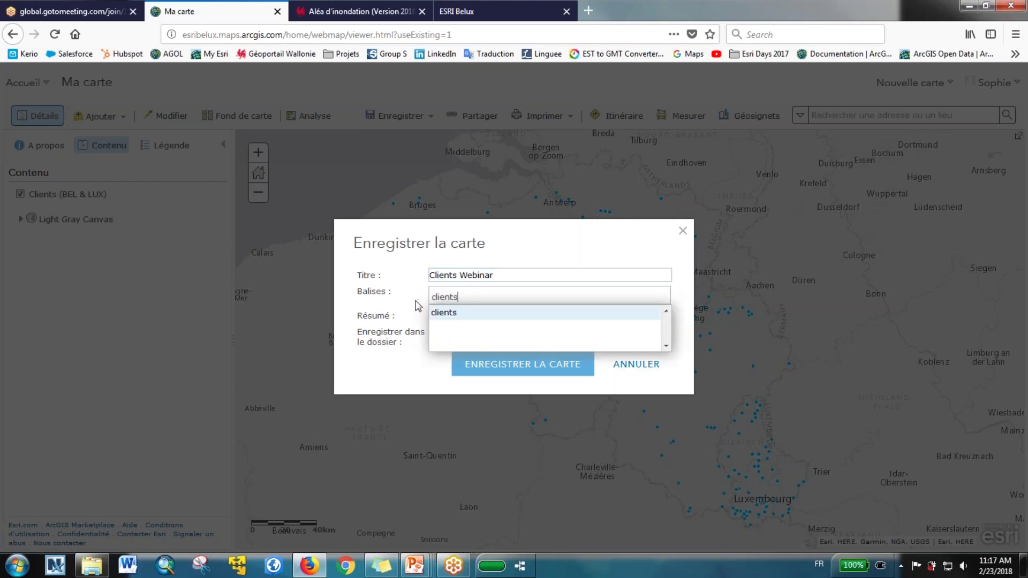
pyautogui.press('Return')
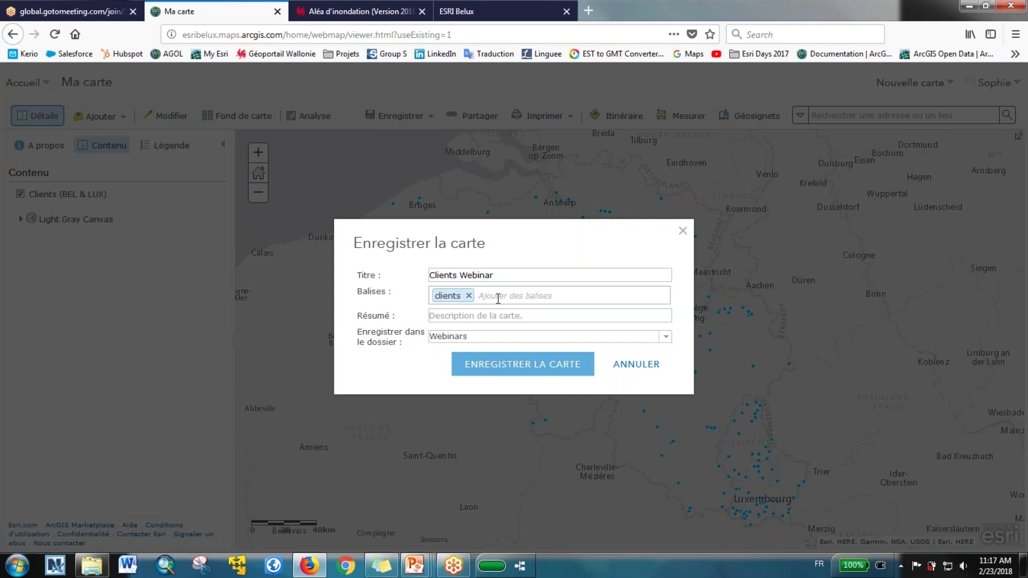
pyautogui.click(499, 368)
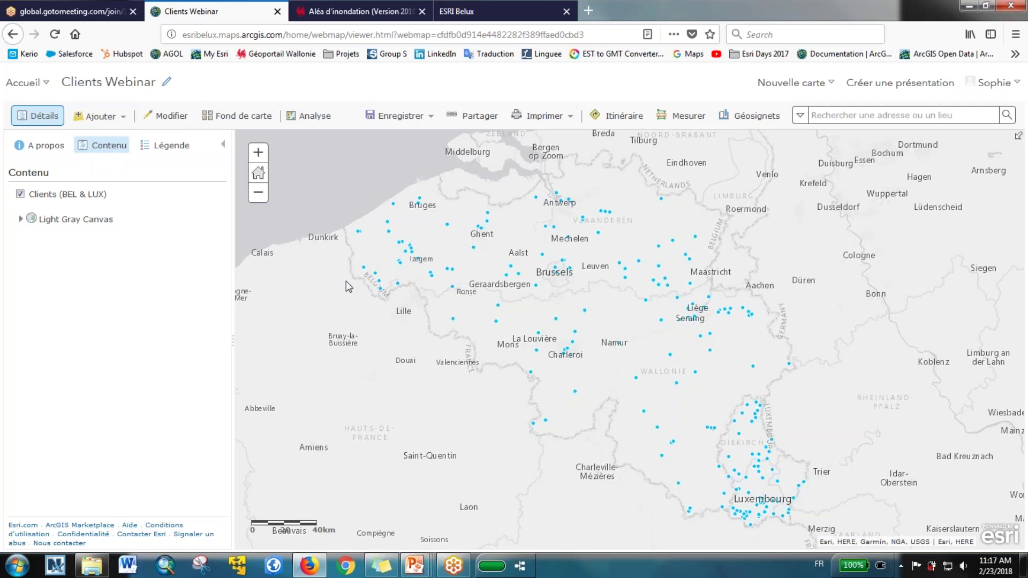
pyautogui.moveTo(62, 83); pyautogui.dragTo(156, 87)
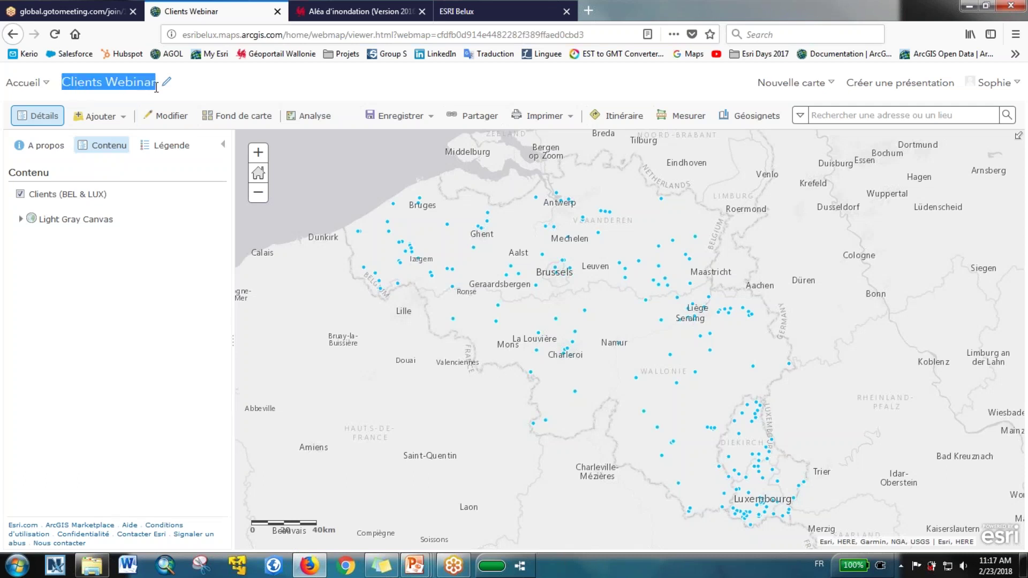
pyautogui.click(156, 86)
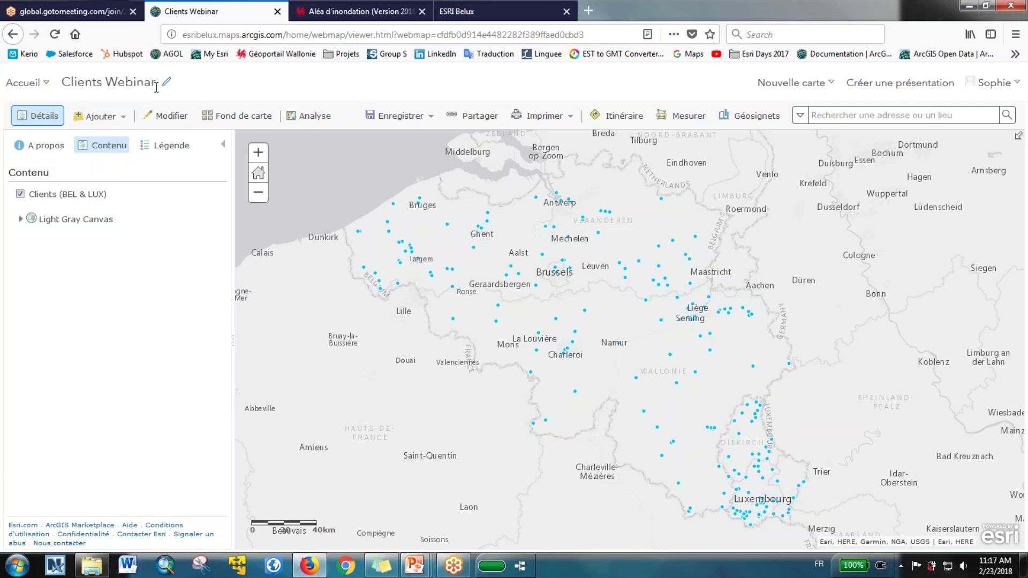
# Start creating a web app from the map's sharing options, using the Summary Viewer configurable template.
pyautogui.click(461, 118)
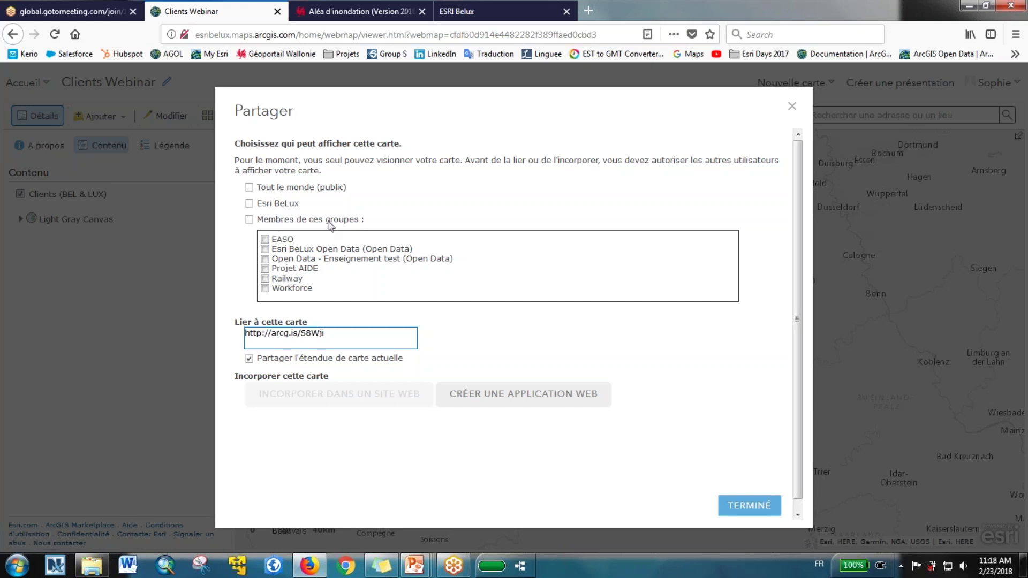
pyautogui.click(588, 395)
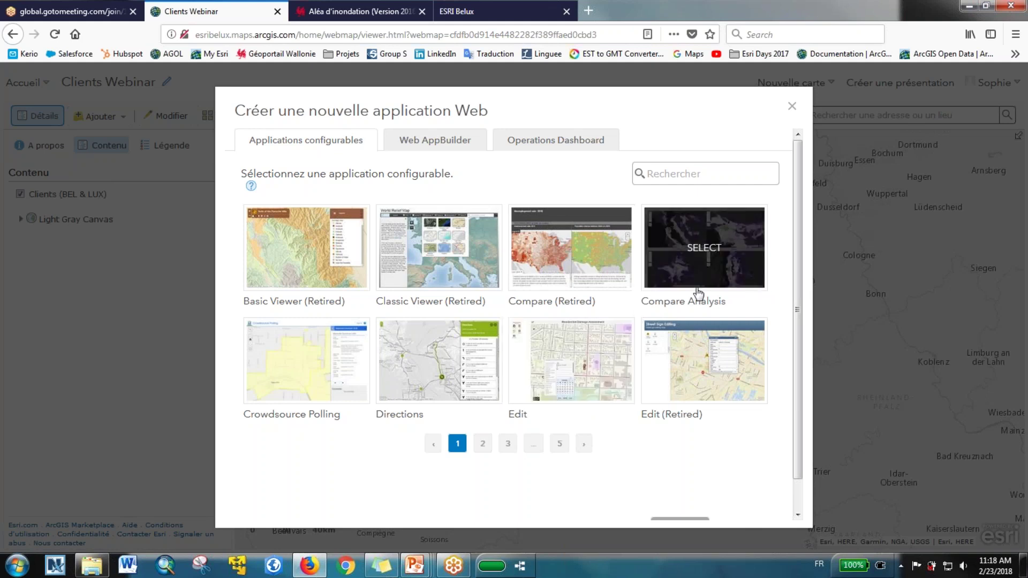
pyautogui.click(482, 443)
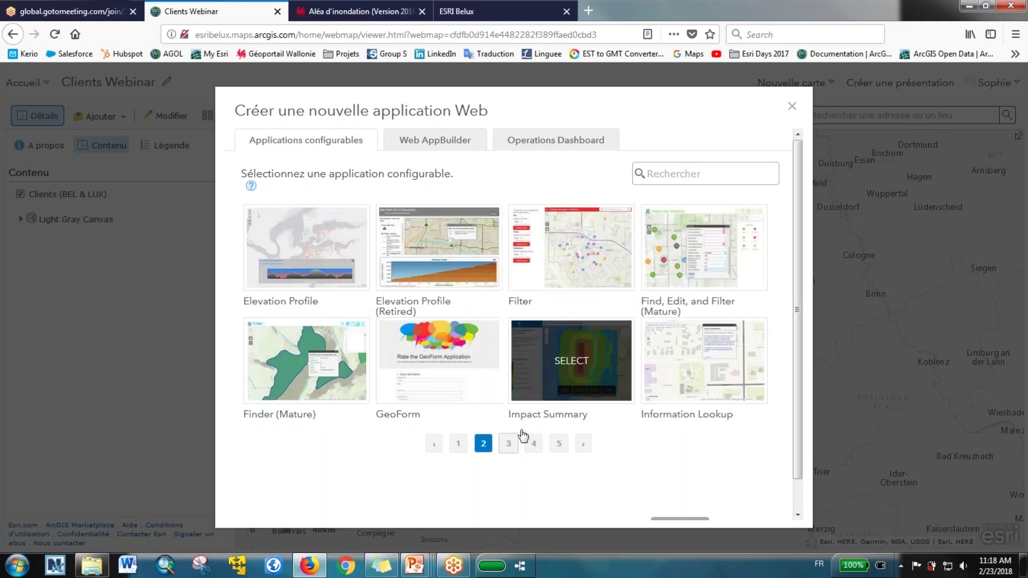
pyautogui.click(508, 443)
pyautogui.click(533, 444)
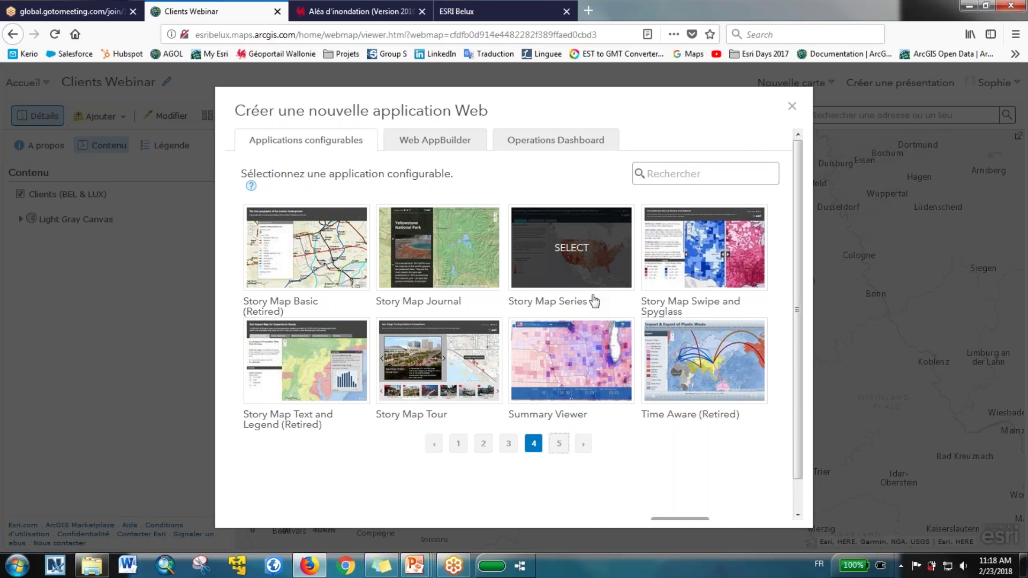
pyautogui.click(614, 344)
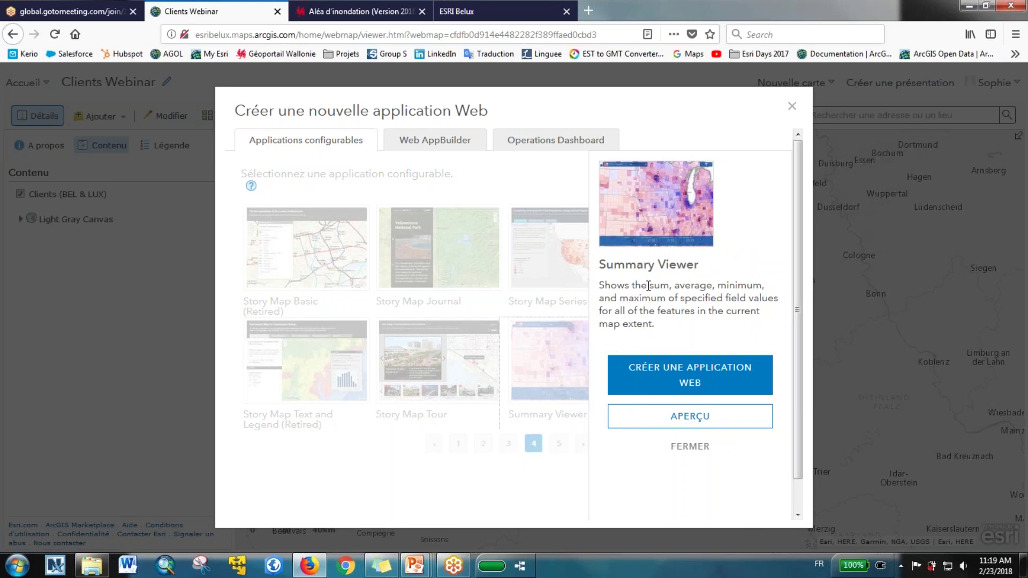
pyautogui.moveTo(649, 285); pyautogui.dragTo(669, 287)
pyautogui.click(669, 286)
pyautogui.click(727, 384)
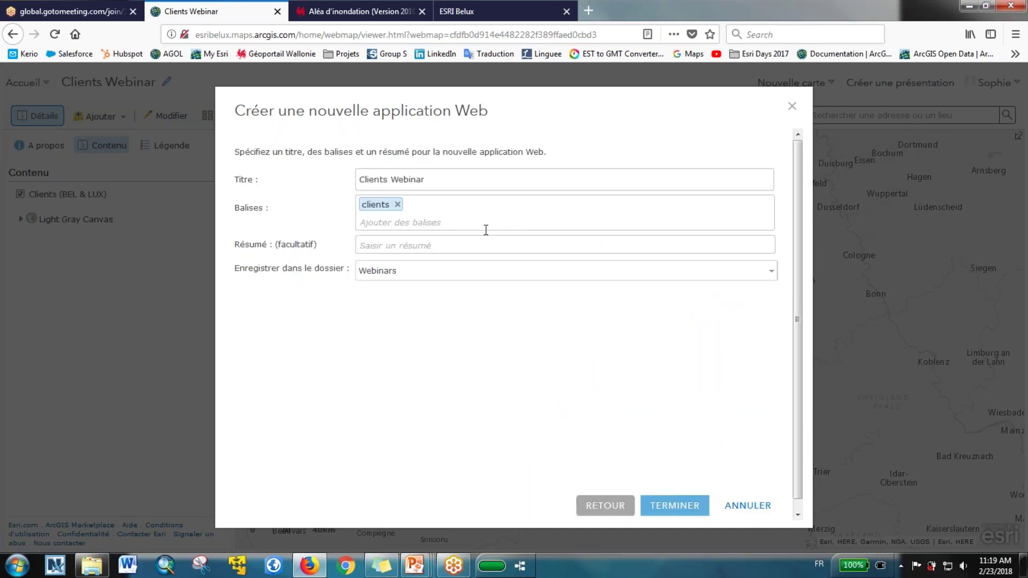
# Title the new web app "Clients Webinar - Web app" and finish creating it.
pyautogui.click(431, 179)
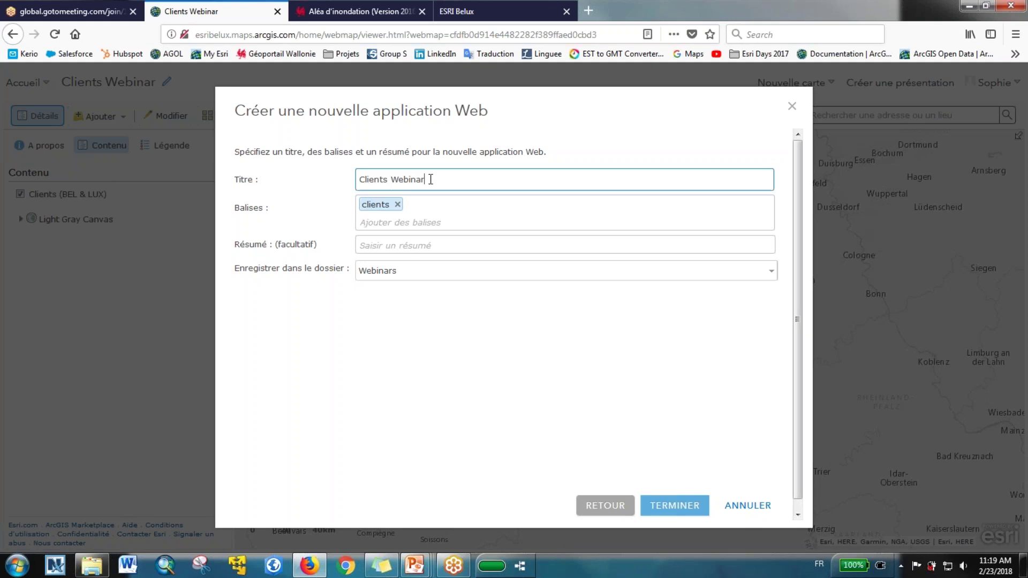
pyautogui.write('- Web app')
pyautogui.click(673, 517)
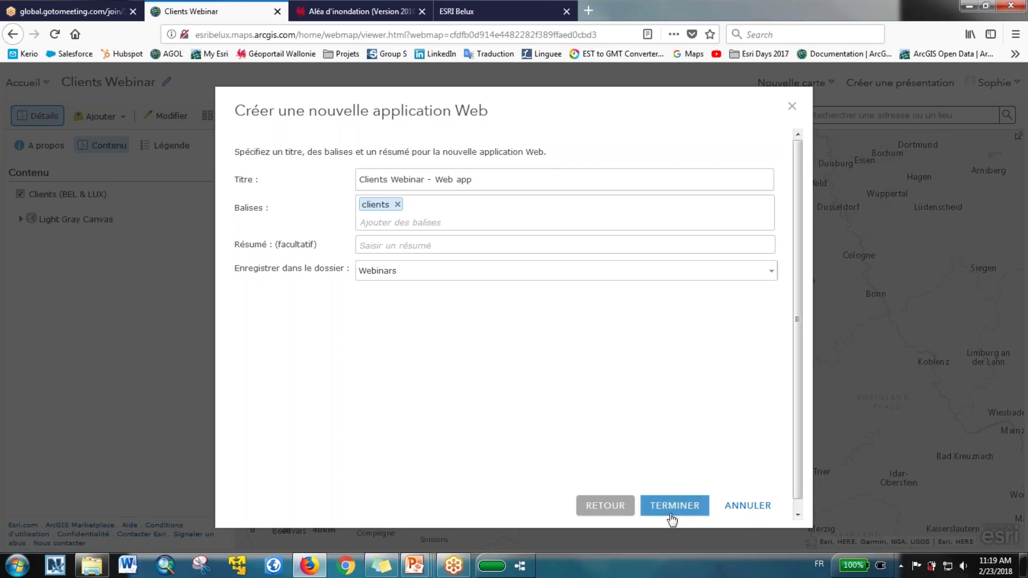
pyautogui.click(674, 515)
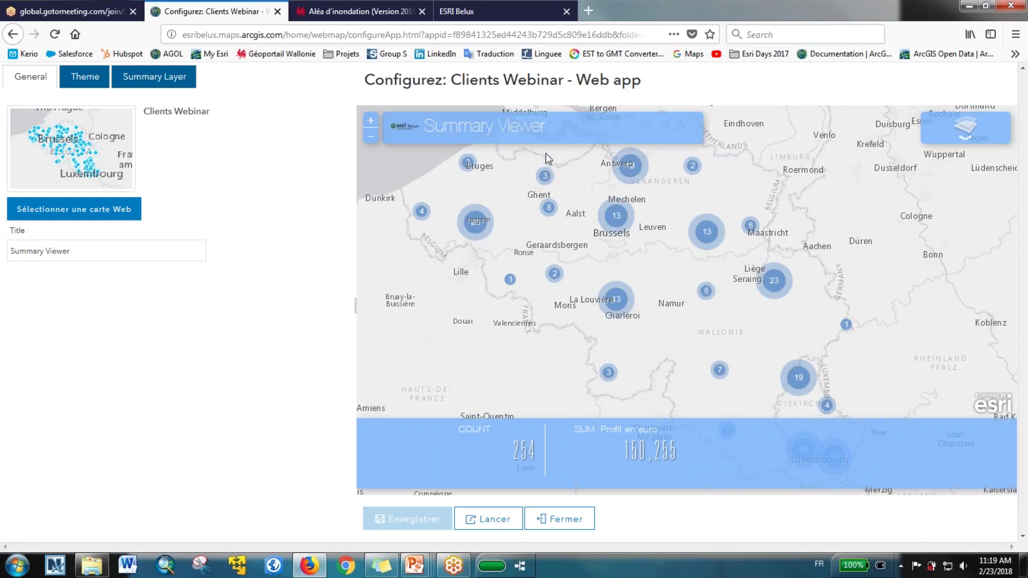
# Set the app's displayed title to "Statistiques" and review its theme settings.
pyautogui.click(36, 251)
pyautogui.hotkey('ctrl', 'a')
pyautogui.write('Statistiques')
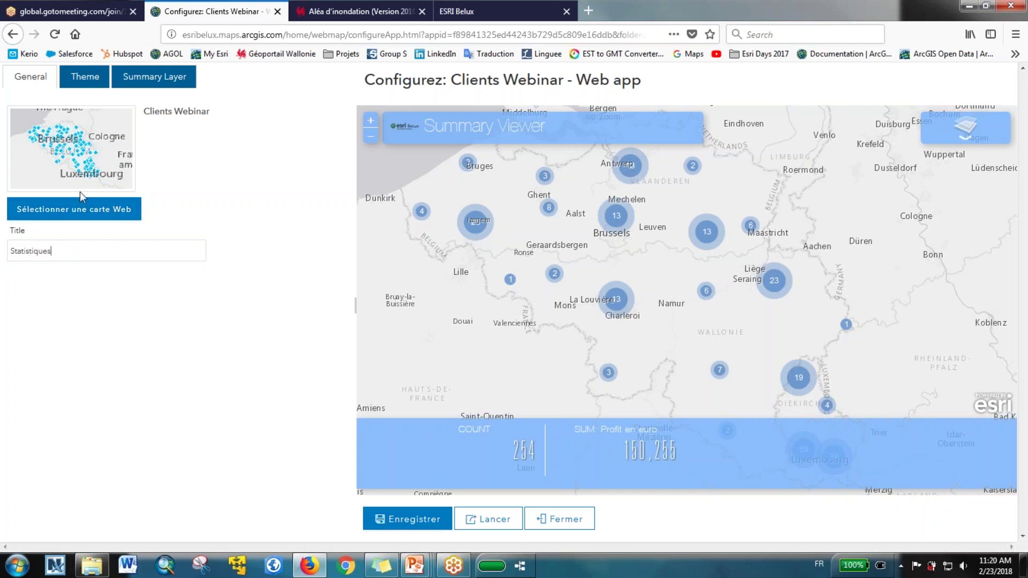
pyautogui.click(84, 78)
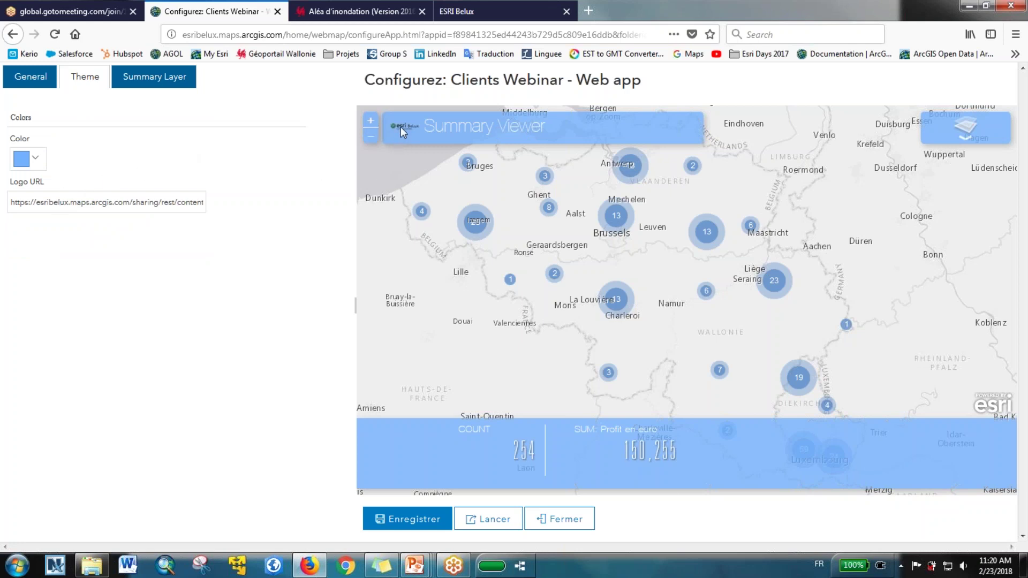
# Set Clients (BEL & LUX) as the summary layer and select Pays as the field to filter features.
pyautogui.click(127, 86)
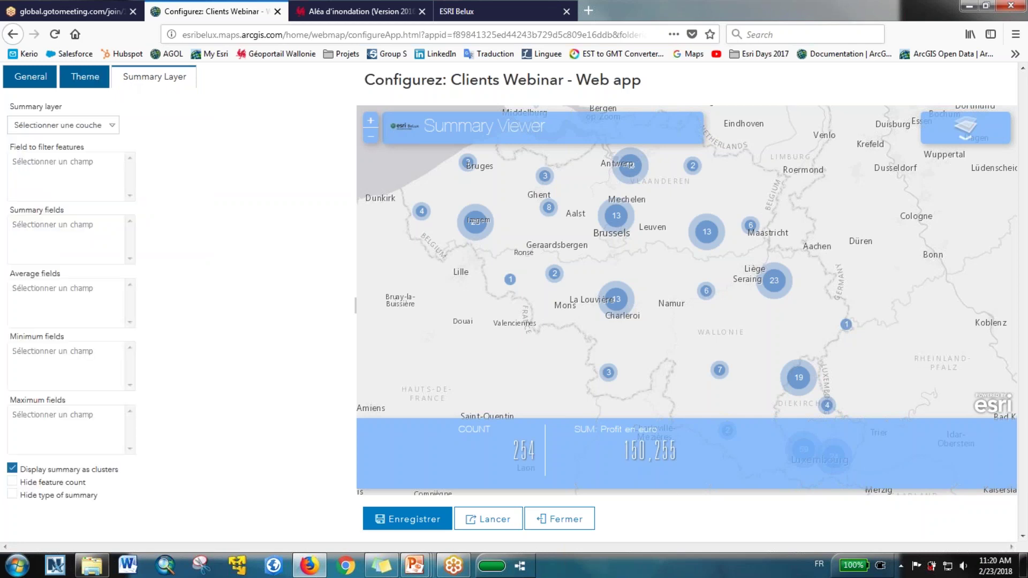
pyautogui.click(113, 127)
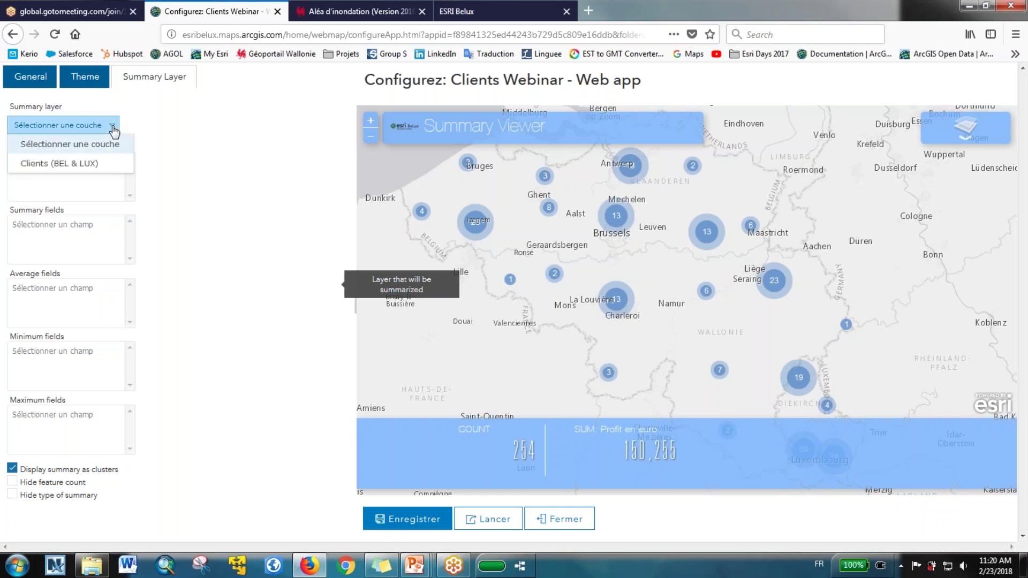
pyautogui.click(111, 164)
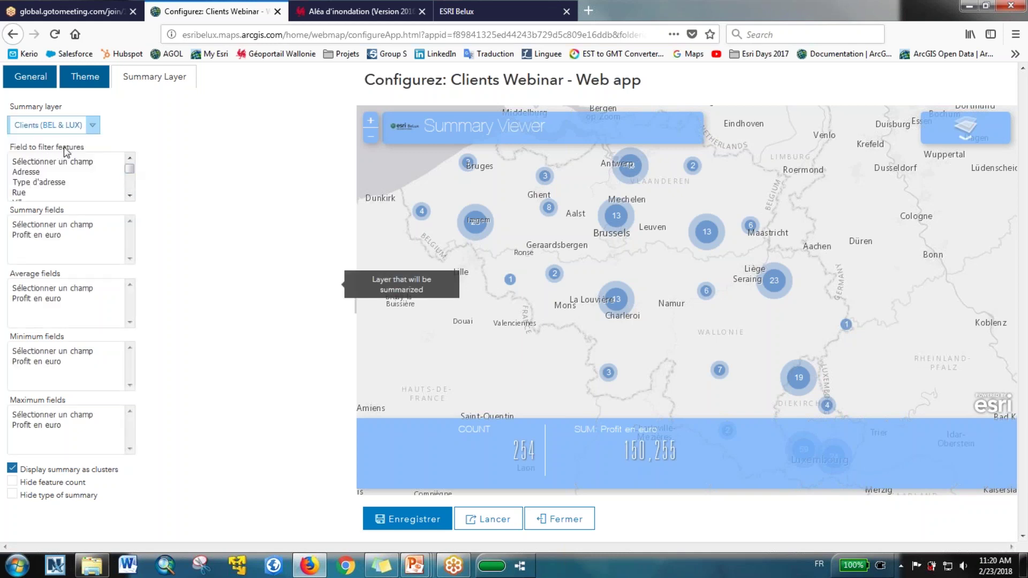
pyautogui.moveTo(131, 174); pyautogui.dragTo(133, 187)
pyautogui.click(67, 191)
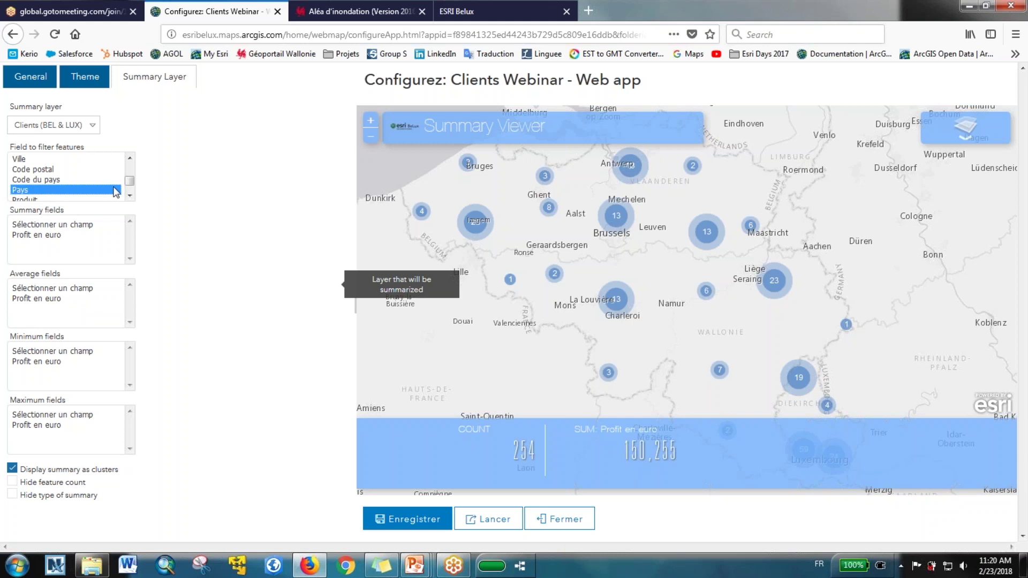
pyautogui.moveTo(131, 186); pyautogui.dragTo(132, 192)
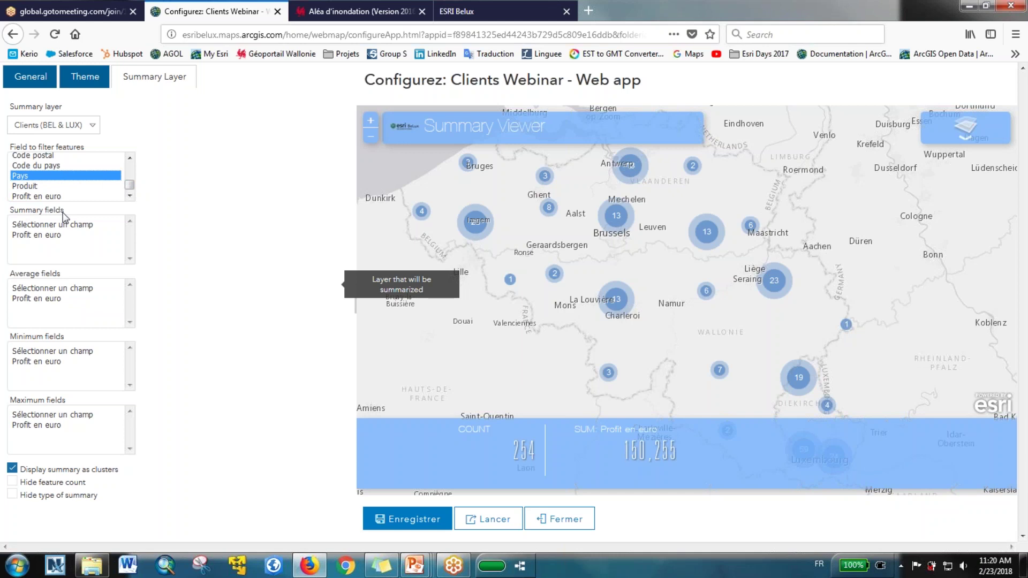
# Select Profit en euro as the summary, minimum and maximum field, save the app, and filter its preview by Luxembourg.
pyautogui.click(53, 238)
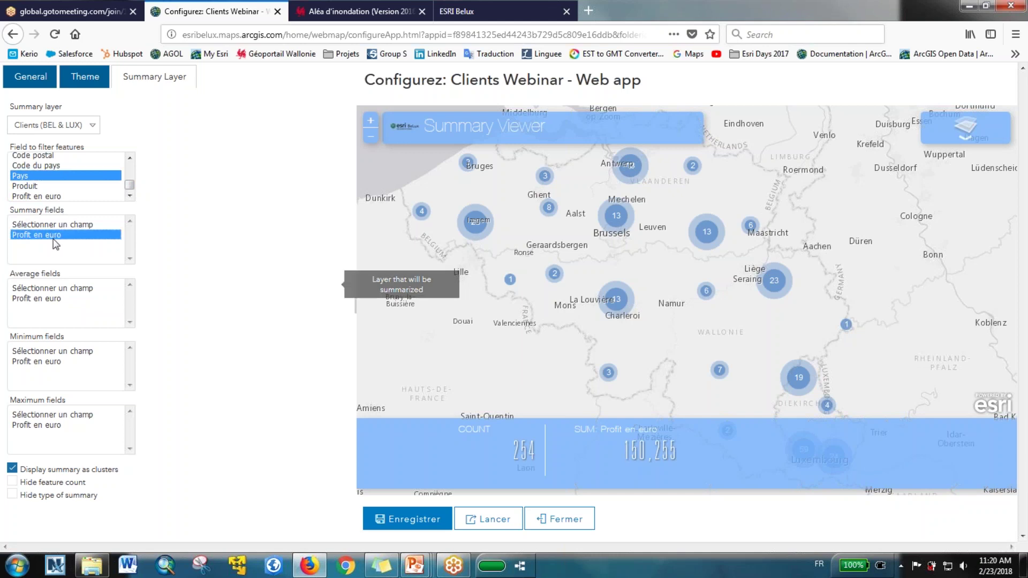
pyautogui.click(50, 362)
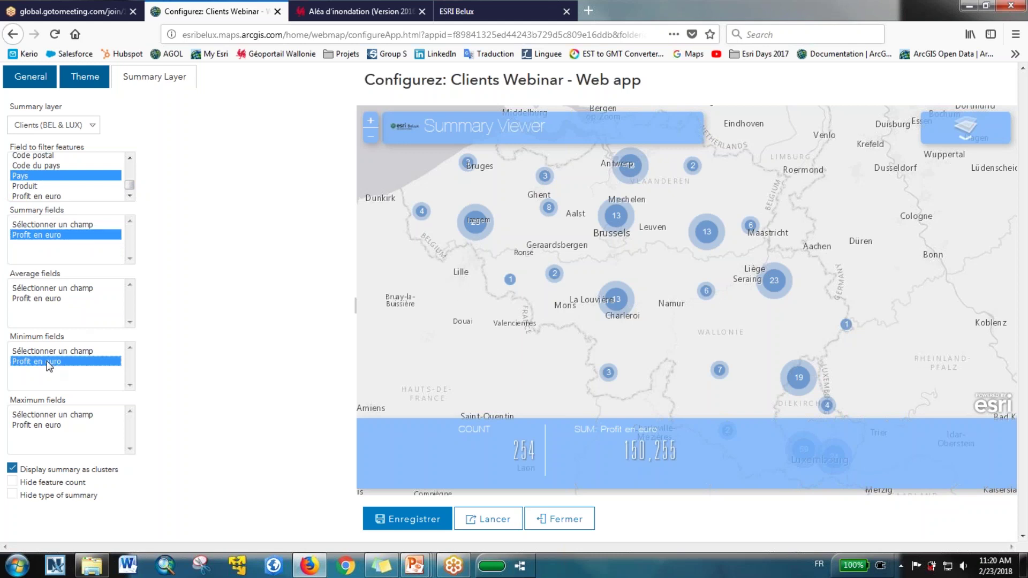
pyautogui.click(49, 426)
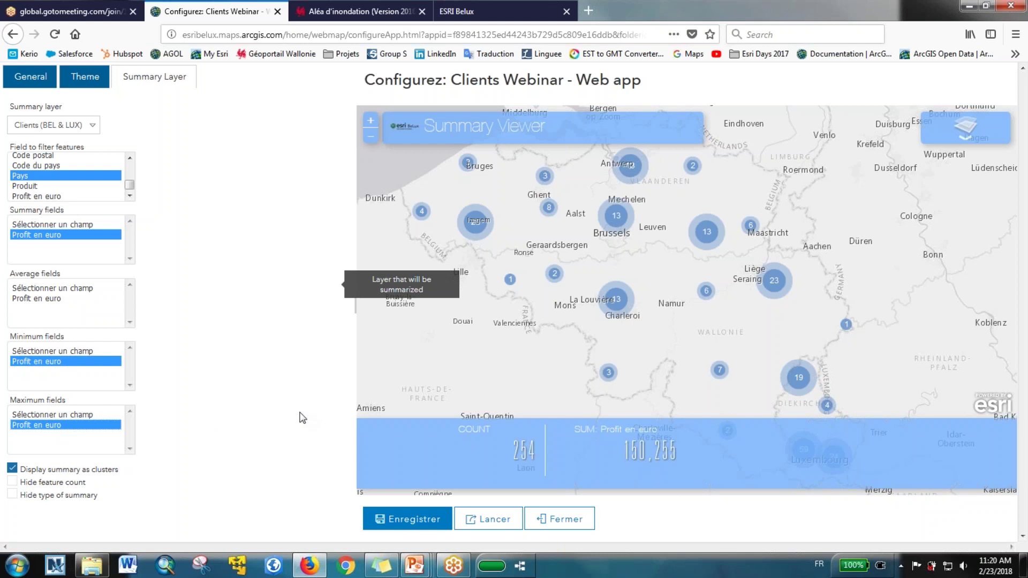
pyautogui.click(432, 527)
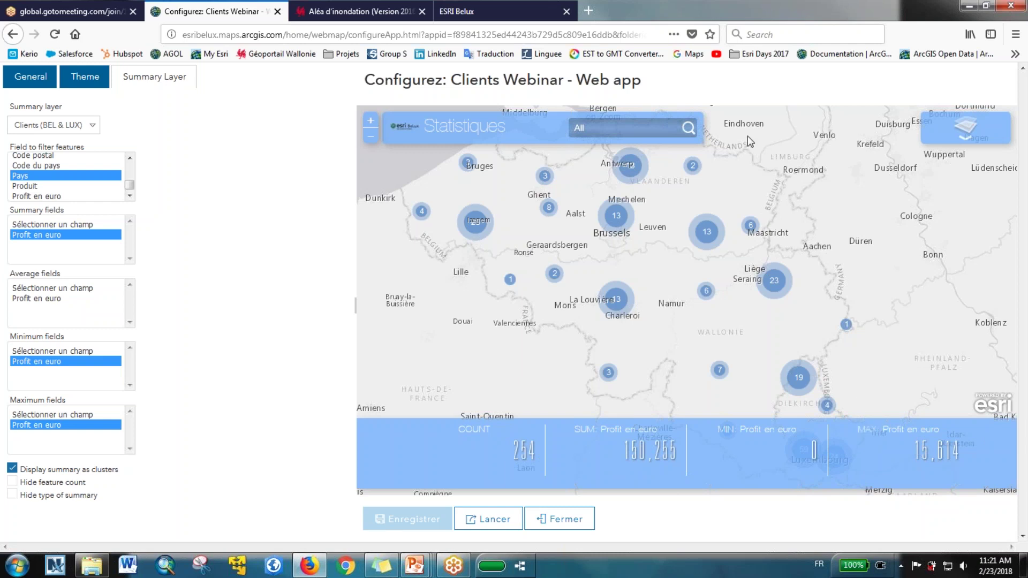
pyautogui.click(688, 129)
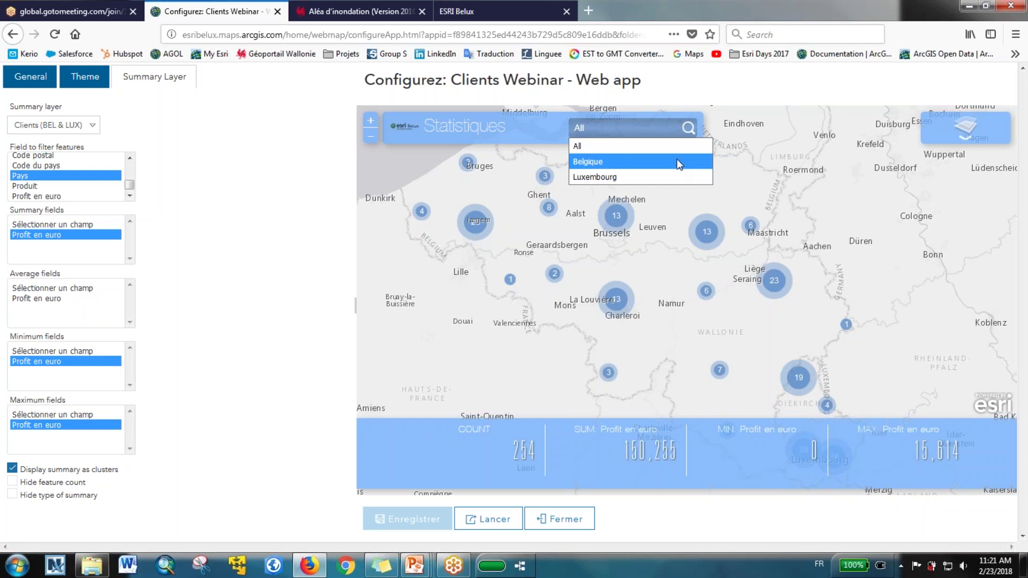
pyautogui.click(676, 174)
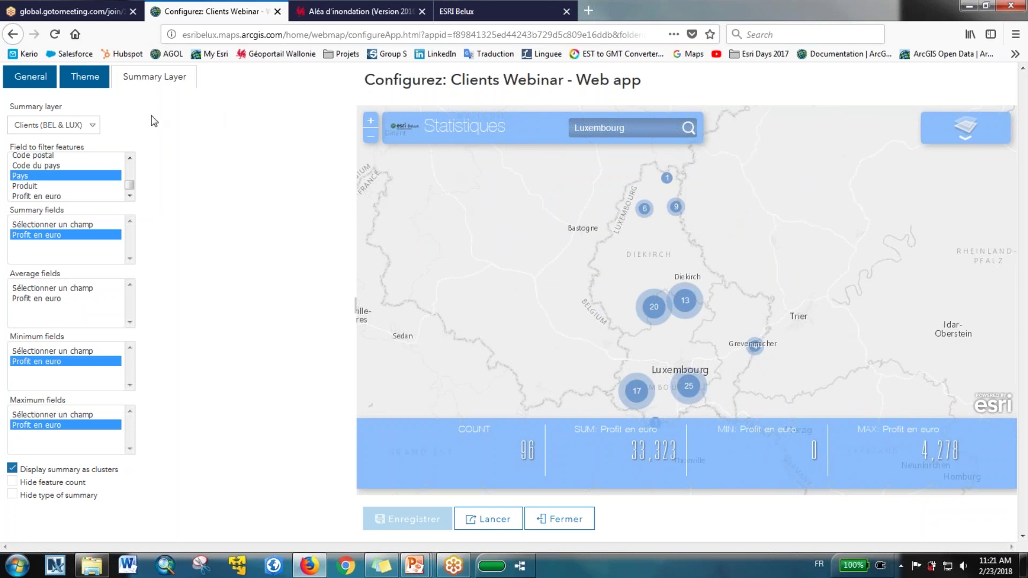
# Change the feature filter field to Produit, save, and test the preview filter with Produit E before resetting it to All.
pyautogui.click(17, 187)
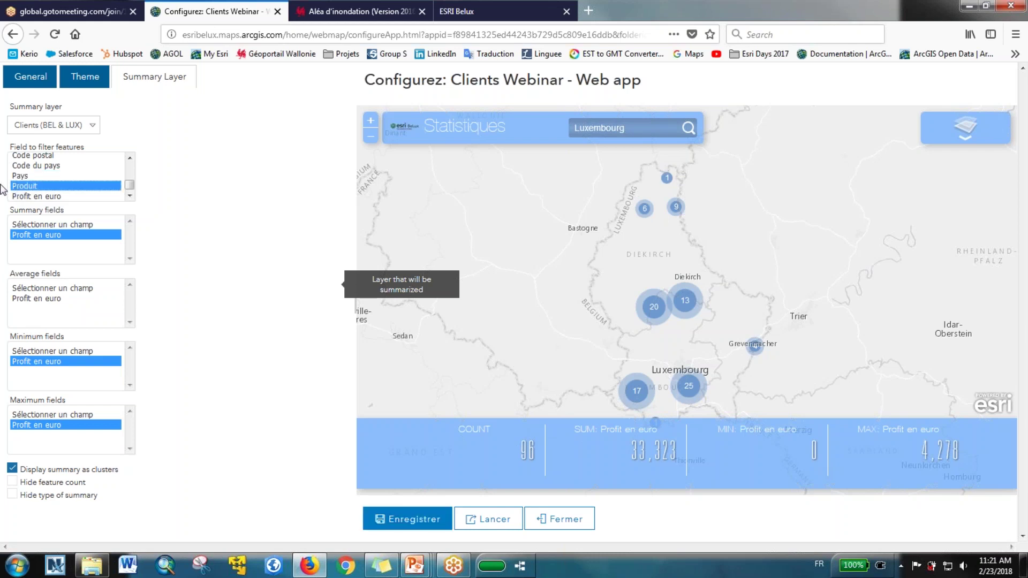
pyautogui.click(417, 526)
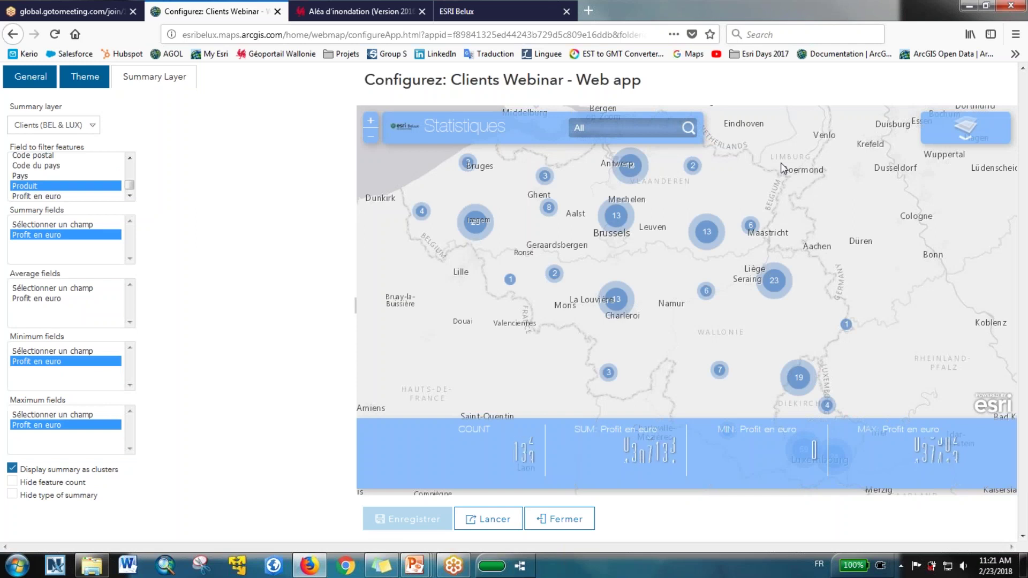
pyautogui.click(688, 131)
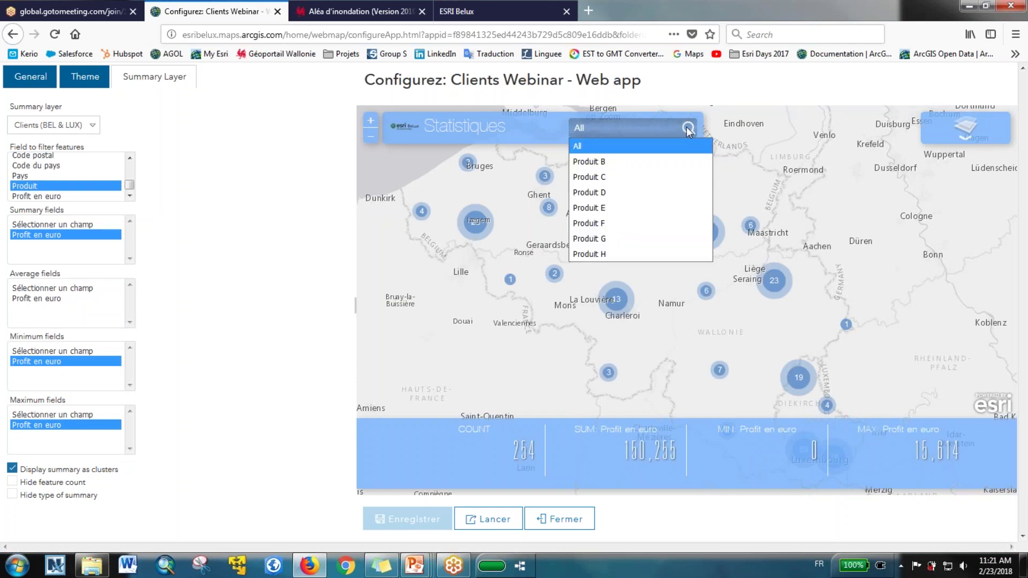
pyautogui.click(676, 208)
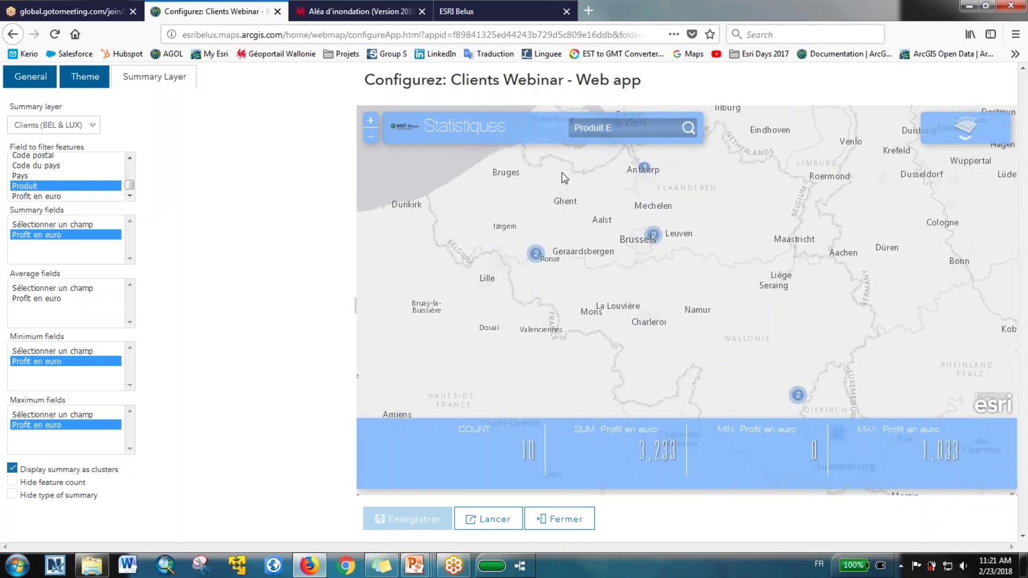
pyautogui.click(623, 132)
pyautogui.click(622, 143)
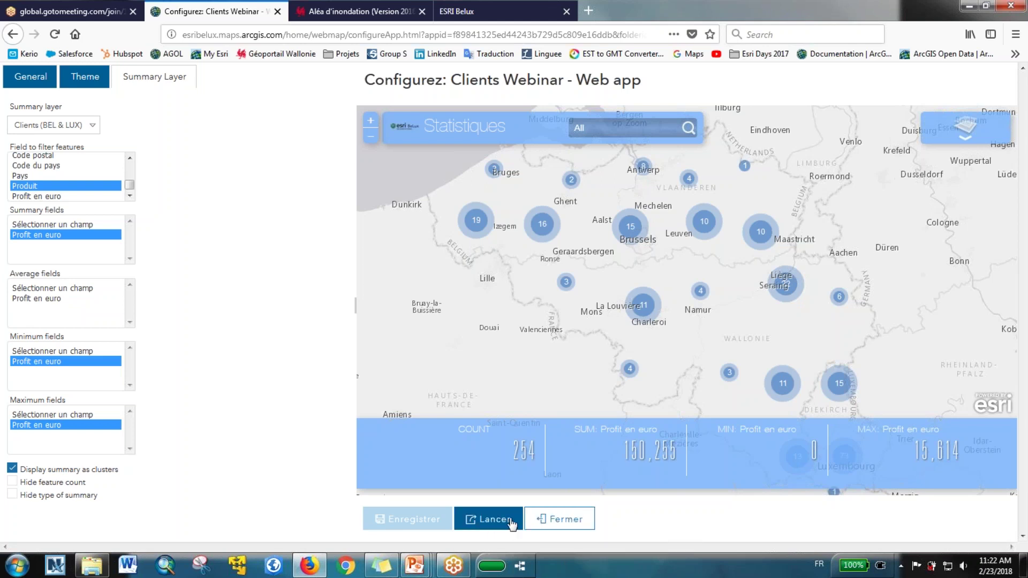
# Close the configuration and review the sharing options of the Clients Webinar - Web app item without applying any.
pyautogui.click(553, 528)
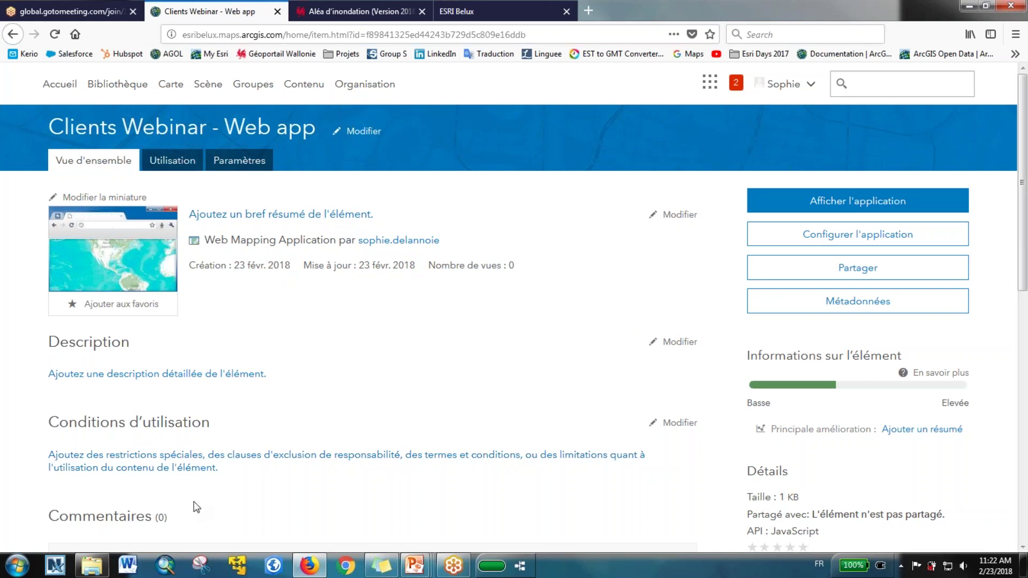
pyautogui.click(291, 85)
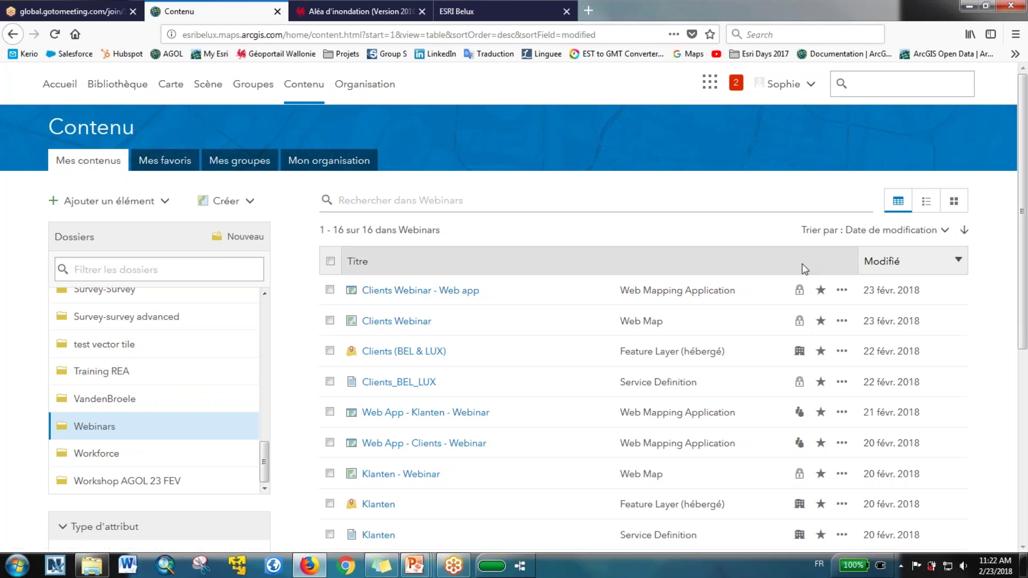
pyautogui.click(409, 289)
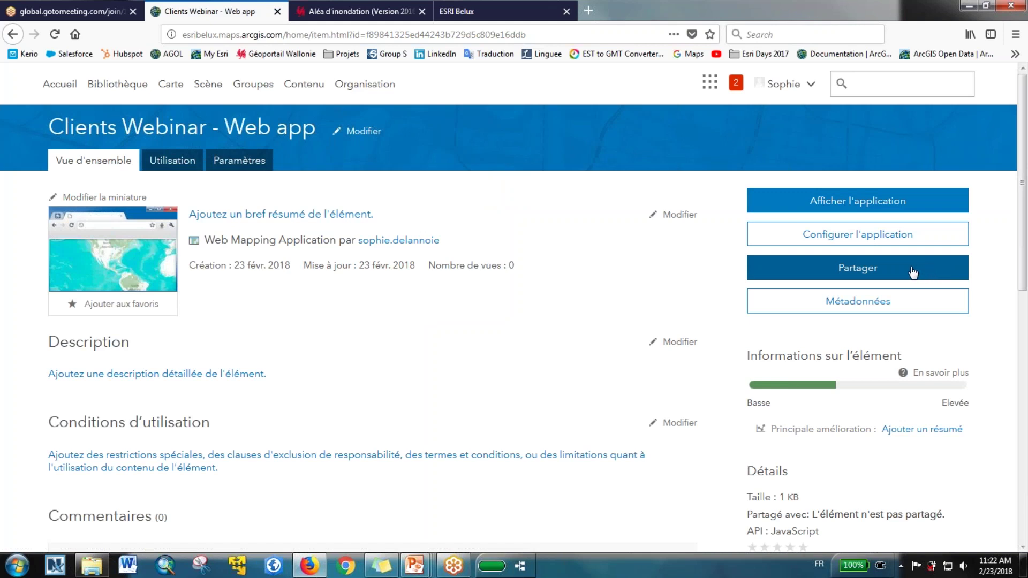
pyautogui.click(832, 275)
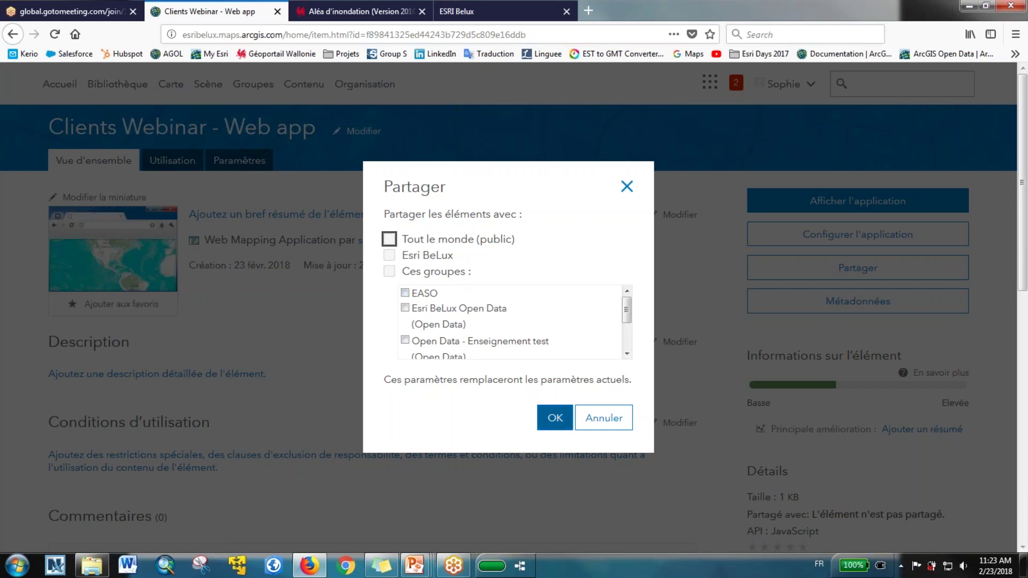
pyautogui.click(600, 420)
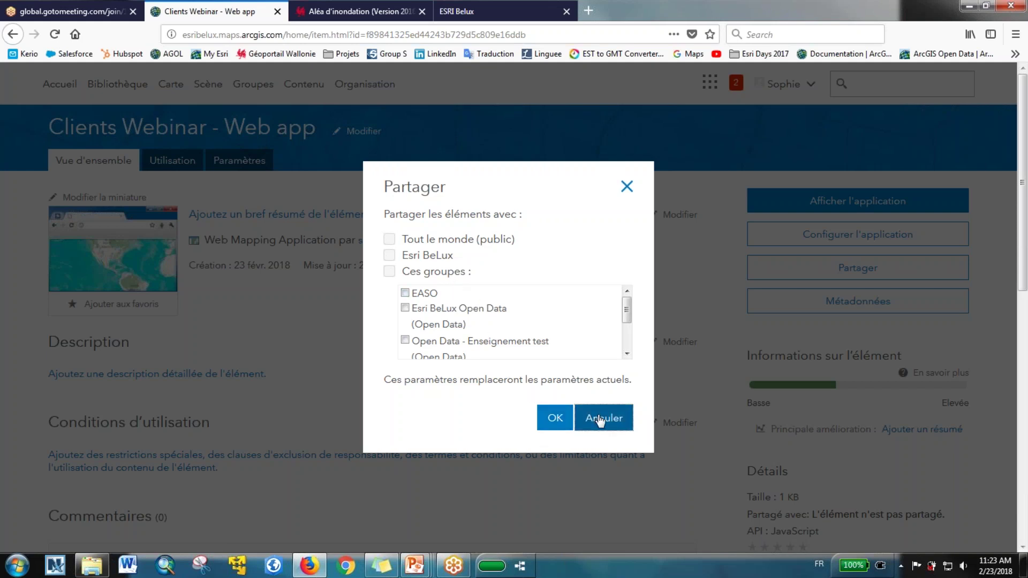
pyautogui.click(600, 419)
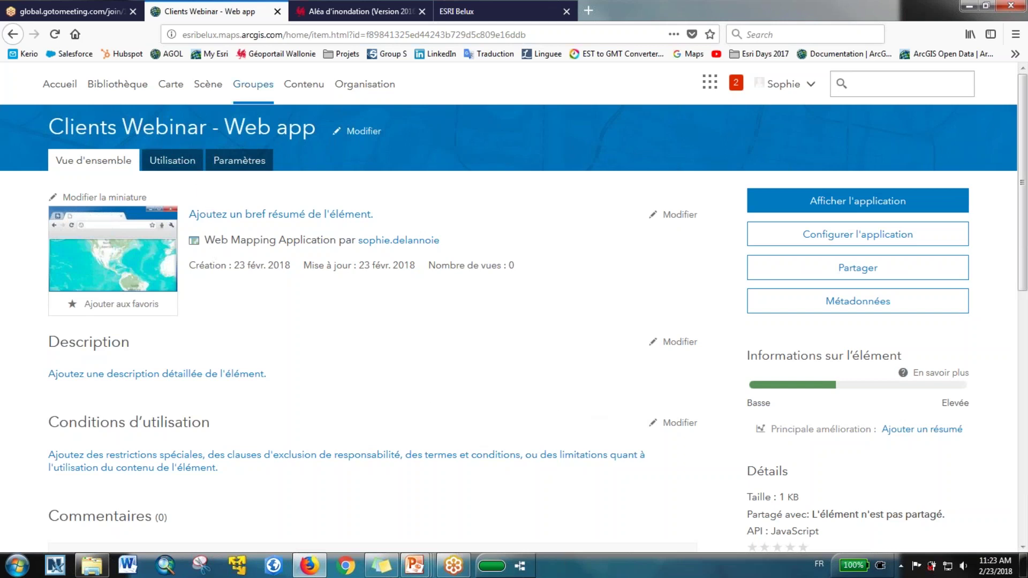
# Open the Web App - Clients - Webinar application from the Webinars folder and show its map legend.
pyautogui.click(304, 85)
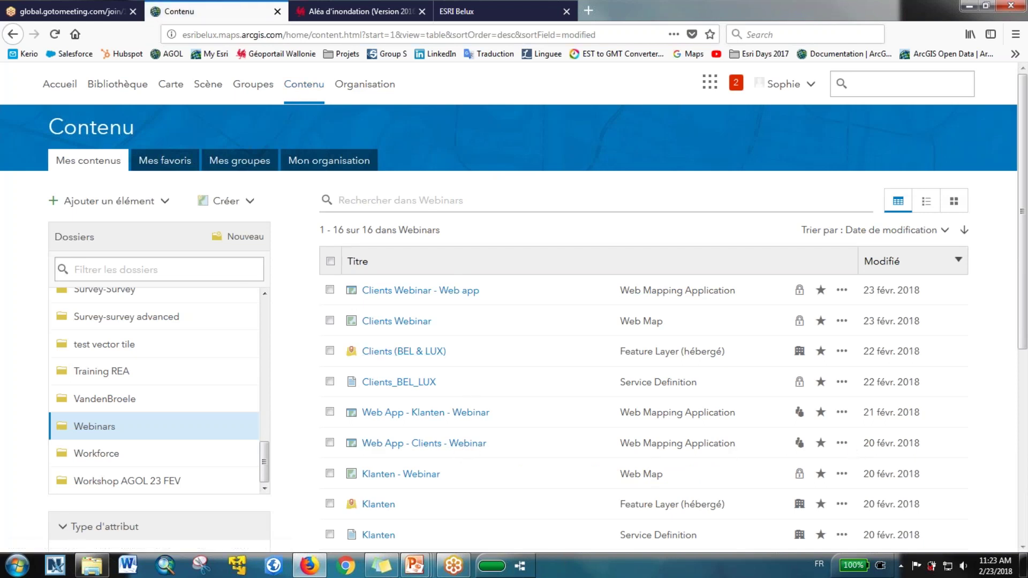
pyautogui.click(850, 446)
pyautogui.click(810, 512)
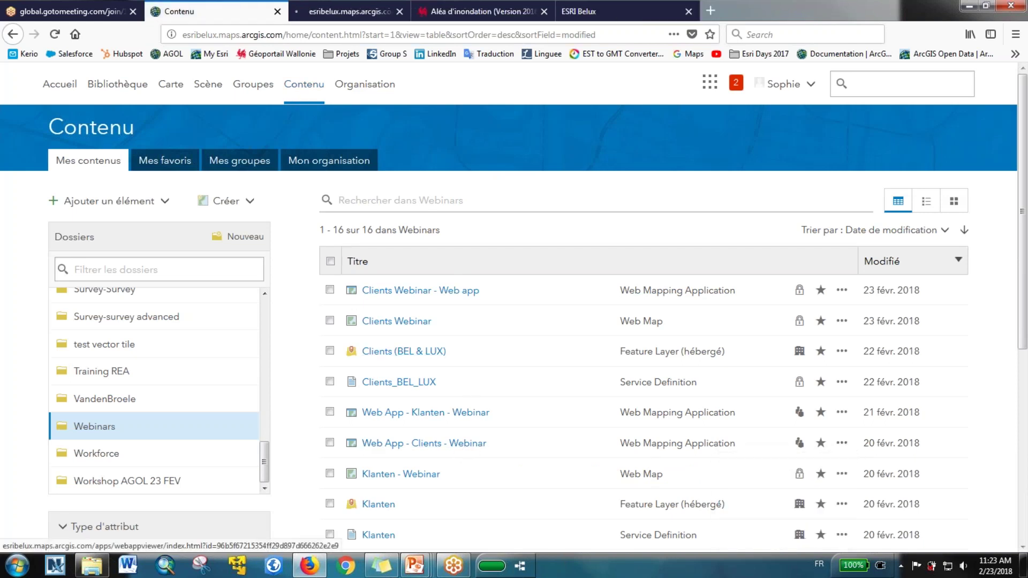
pyautogui.click(341, 5)
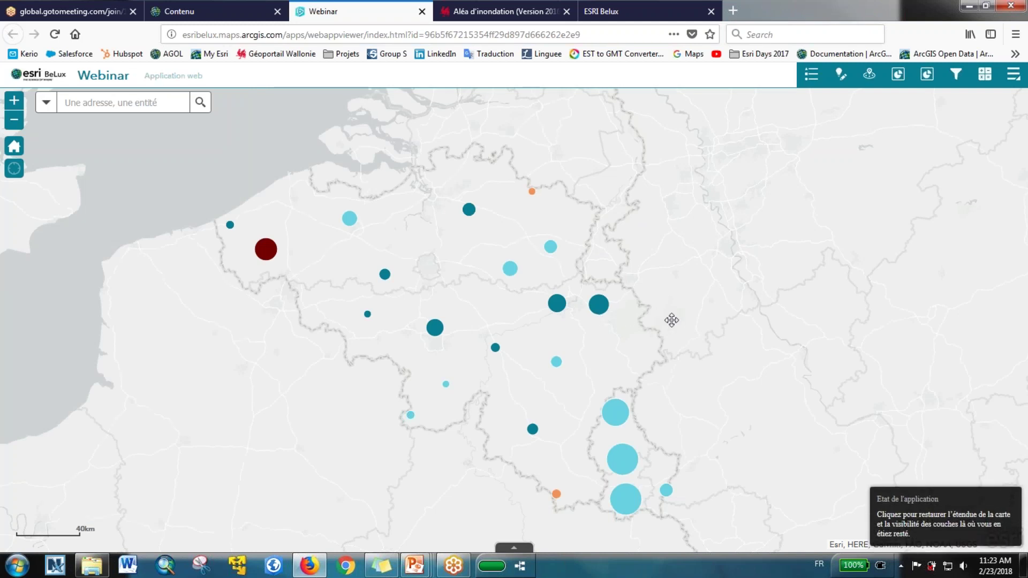
pyautogui.moveTo(670, 321); pyautogui.dragTo(677, 303)
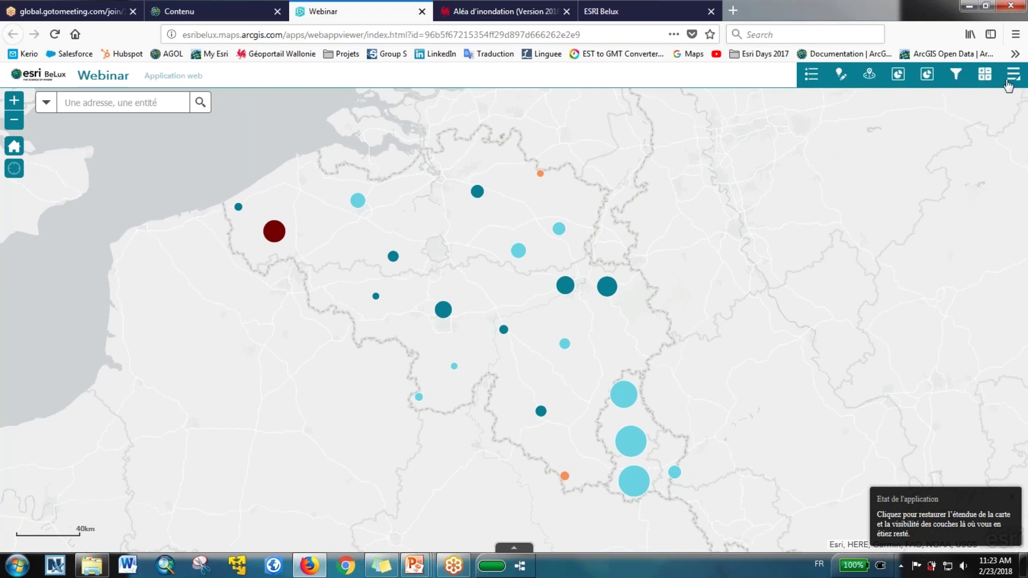
pyautogui.click(812, 80)
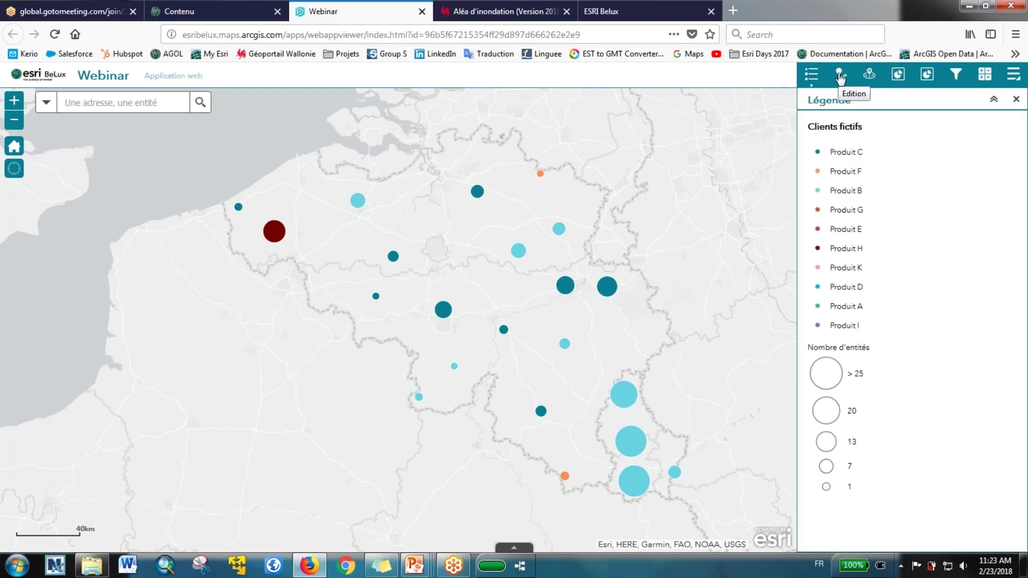
# Try to add a client point just east of the Belgian border from the Clients editing template.
pyautogui.click(840, 78)
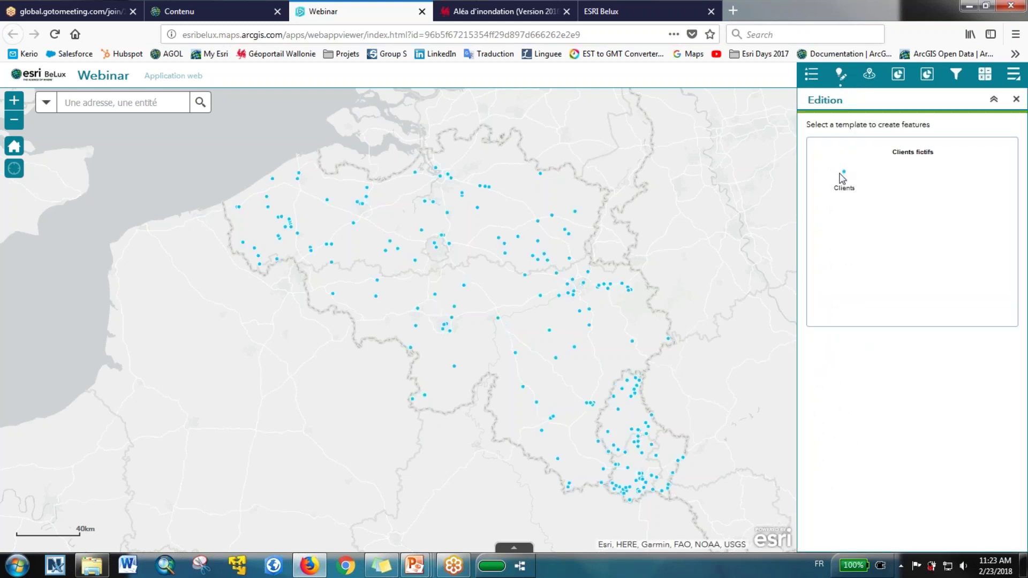
pyautogui.click(843, 178)
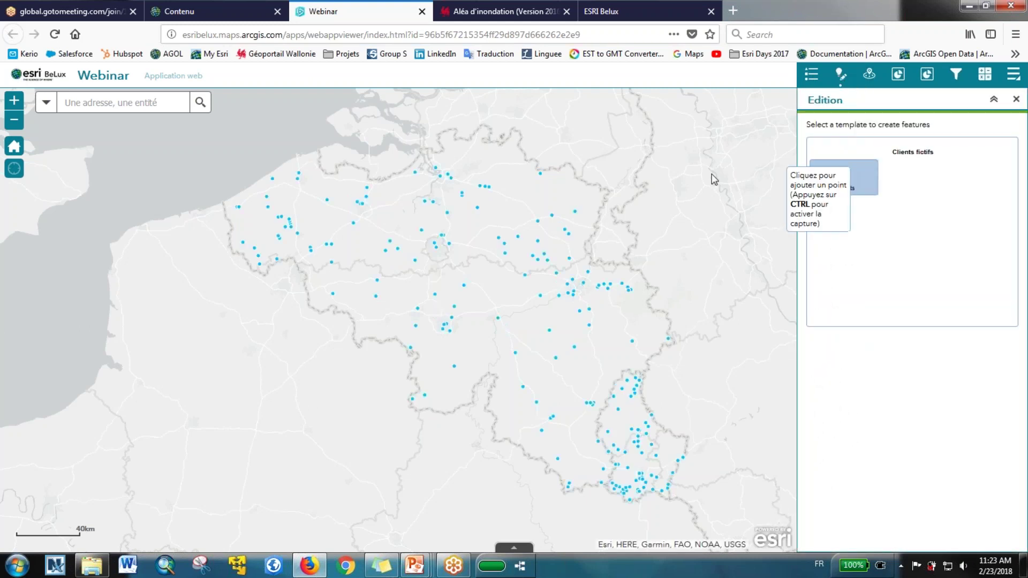
pyautogui.click(645, 251)
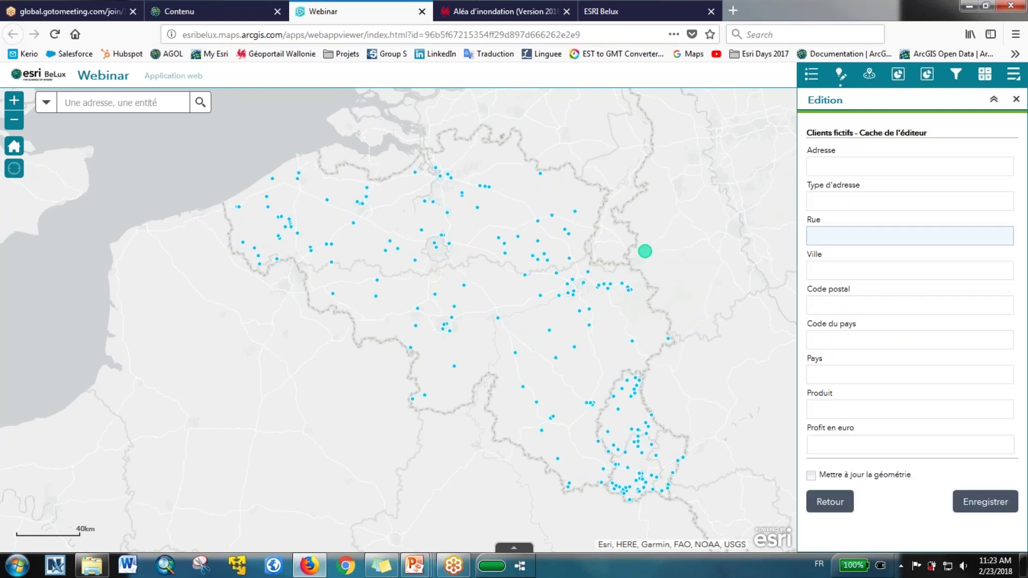
pyautogui.click(830, 169)
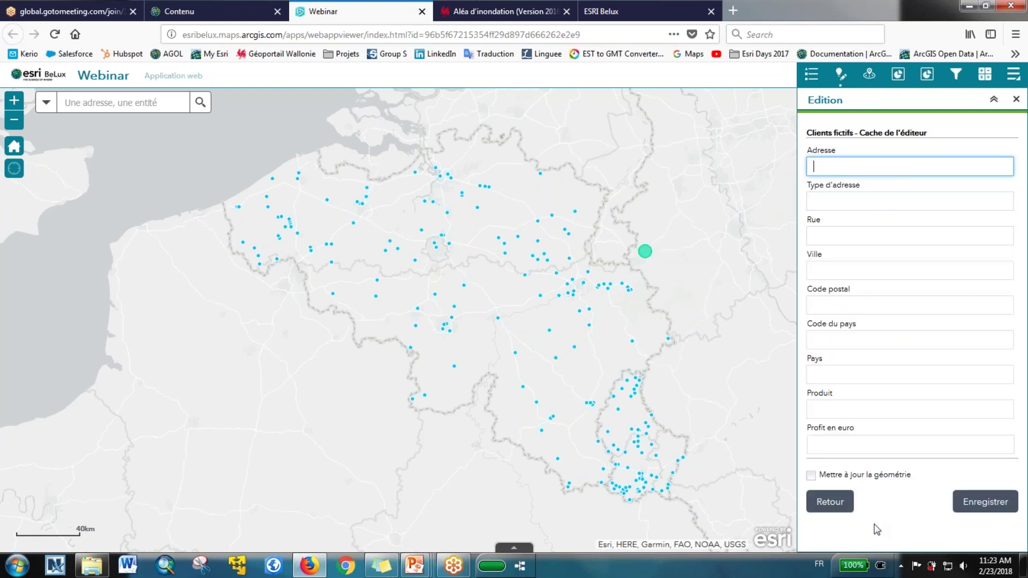
pyautogui.click(841, 506)
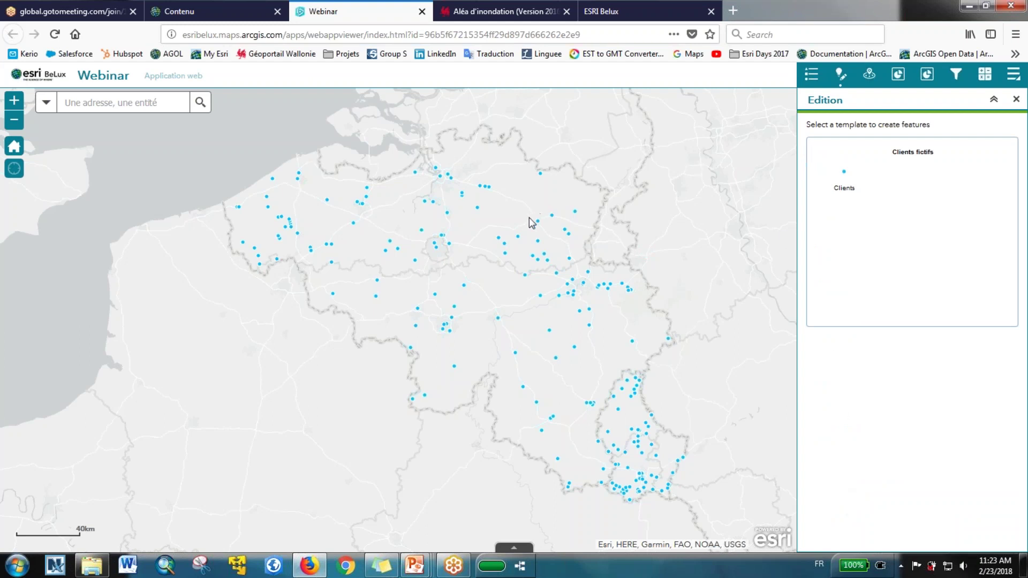
# Inspect the editable attributes of an existing client point southeast of Brussels, and return to the template list.
pyautogui.click(464, 286)
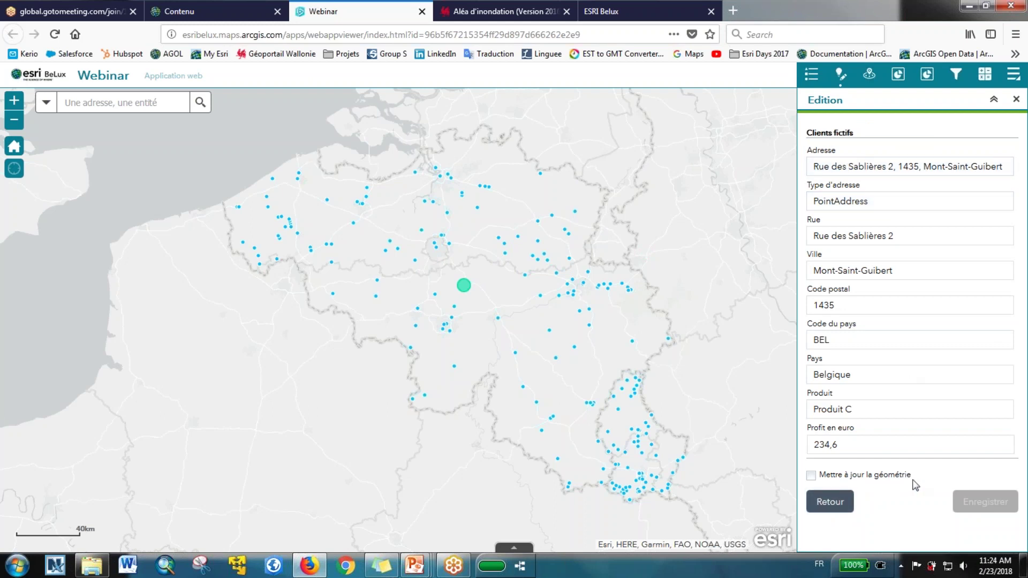
pyautogui.click(845, 503)
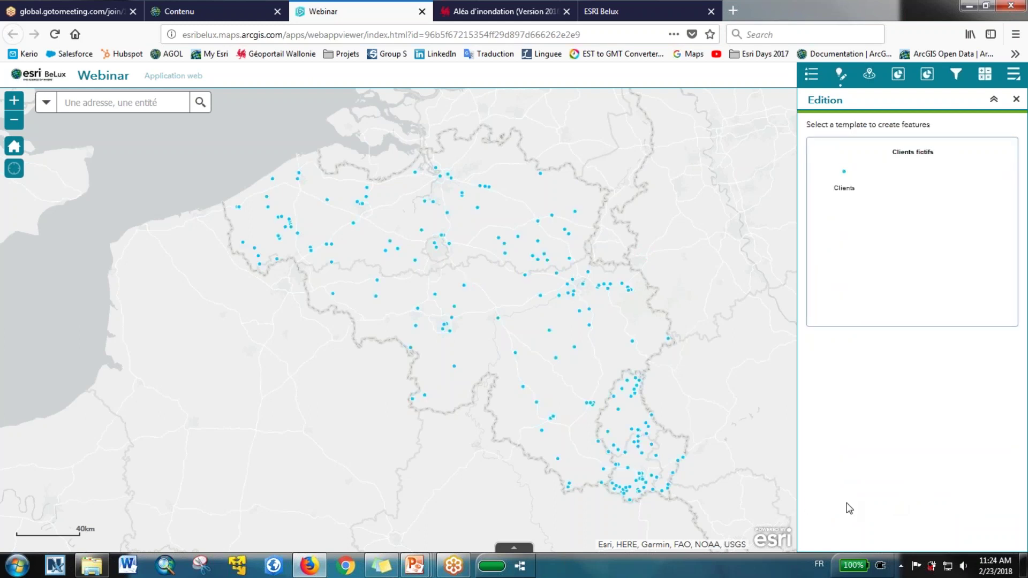
# Find clients within 5 km of a location picked on the map in Namur using the Aux alentours tool.
pyautogui.click(868, 76)
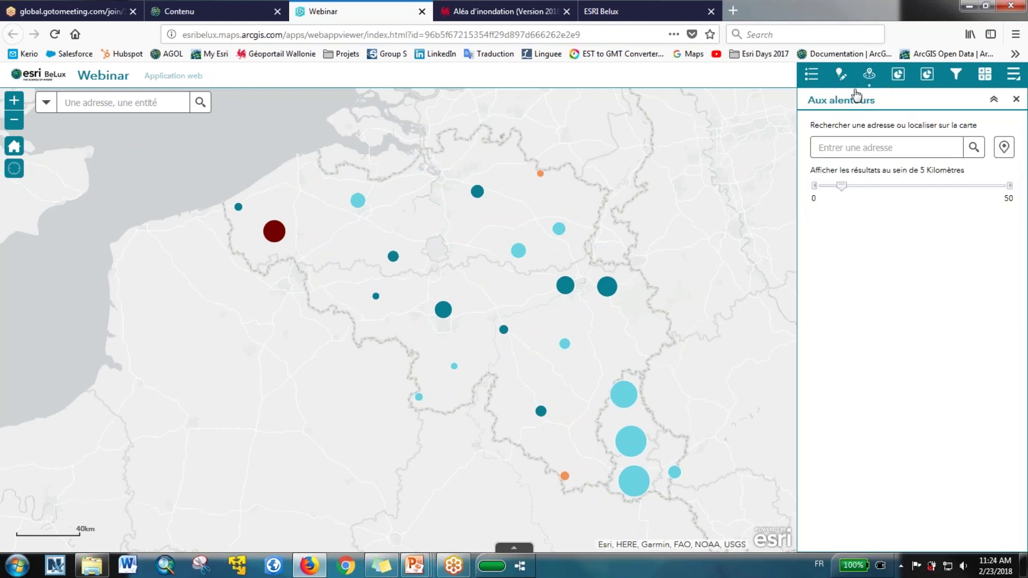
pyautogui.click(866, 146)
pyautogui.click(1004, 148)
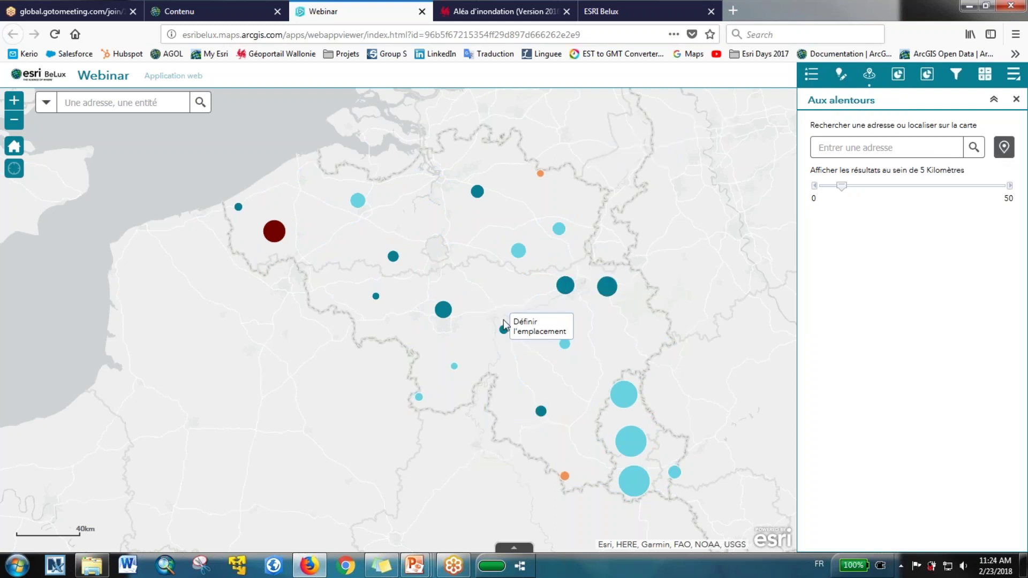
pyautogui.scroll(2, 500, 328)
pyautogui.scroll(1, 498, 330)
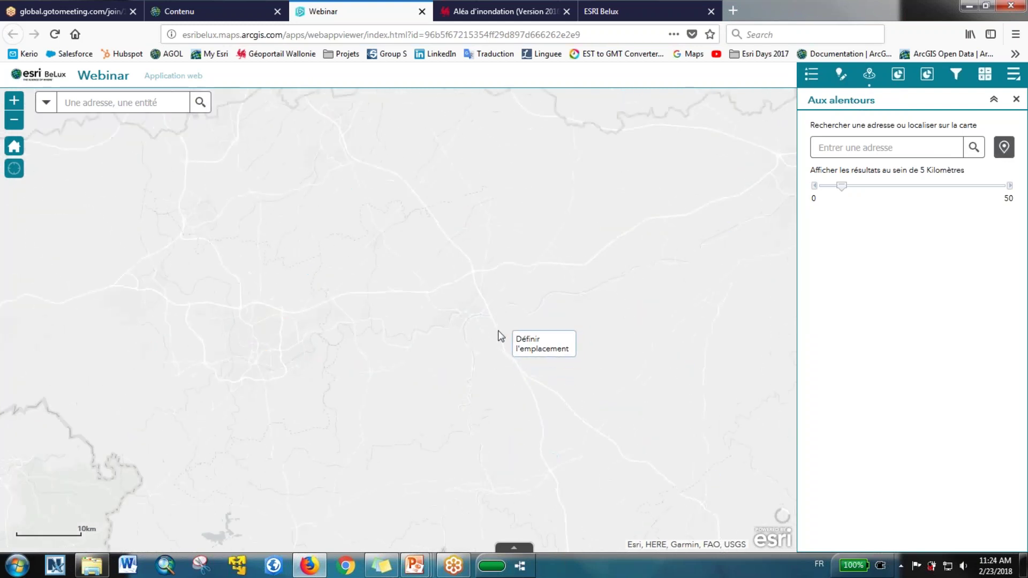
pyautogui.click(438, 313)
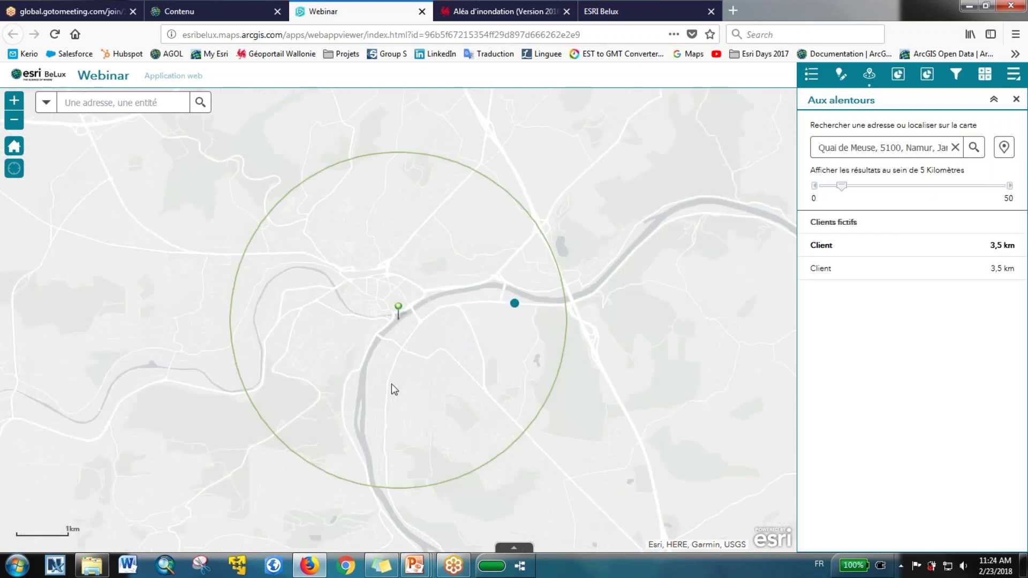
# Show the first nearby client's information and the driving directions from the picked location to that client.
pyautogui.click(925, 255)
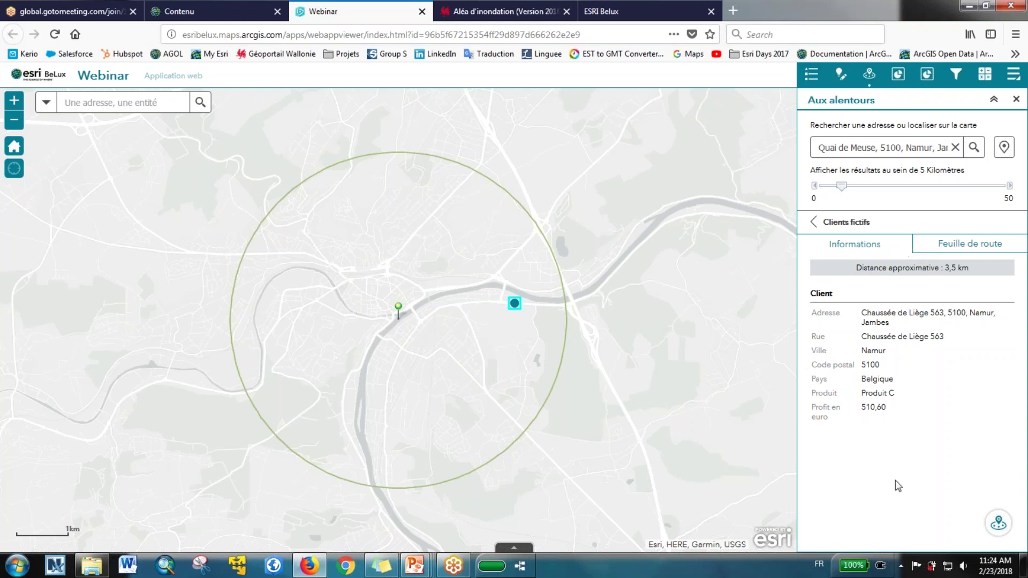
pyautogui.click(954, 252)
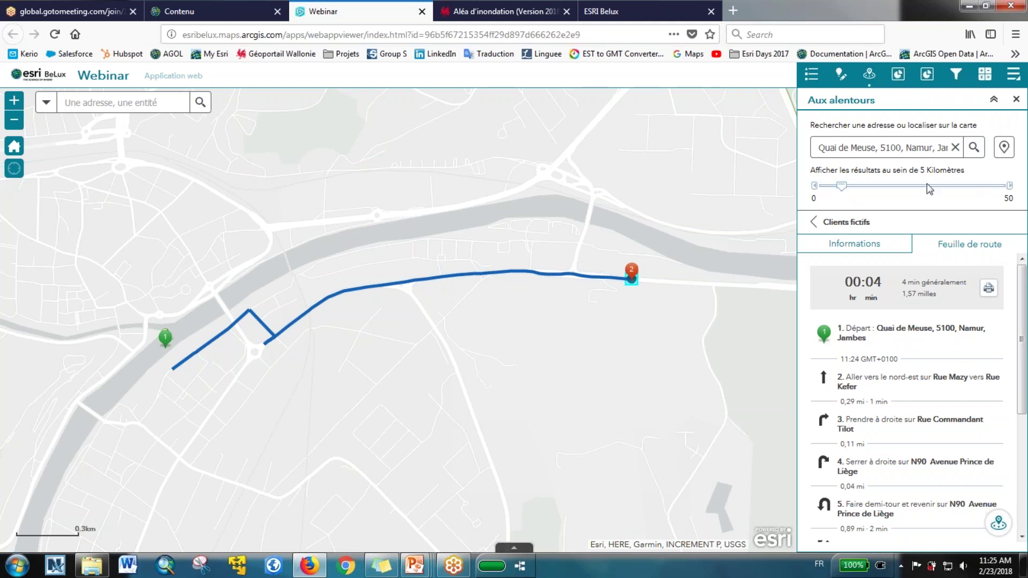
# Examine the Infographie & Produit chart of clients per product, including its slices and all legend pages, with the map at its default extent.
pyautogui.click(897, 74)
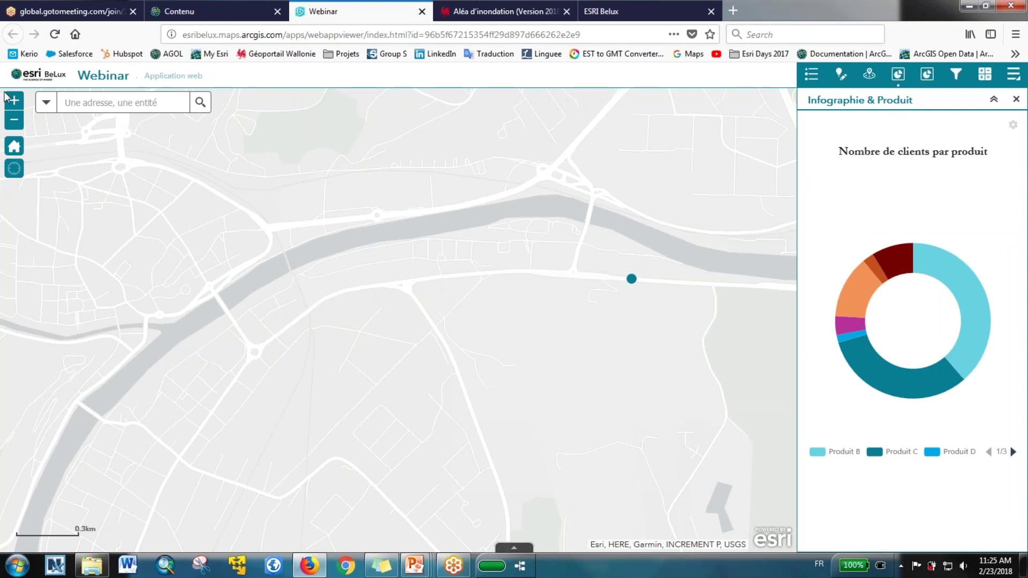
pyautogui.click(14, 146)
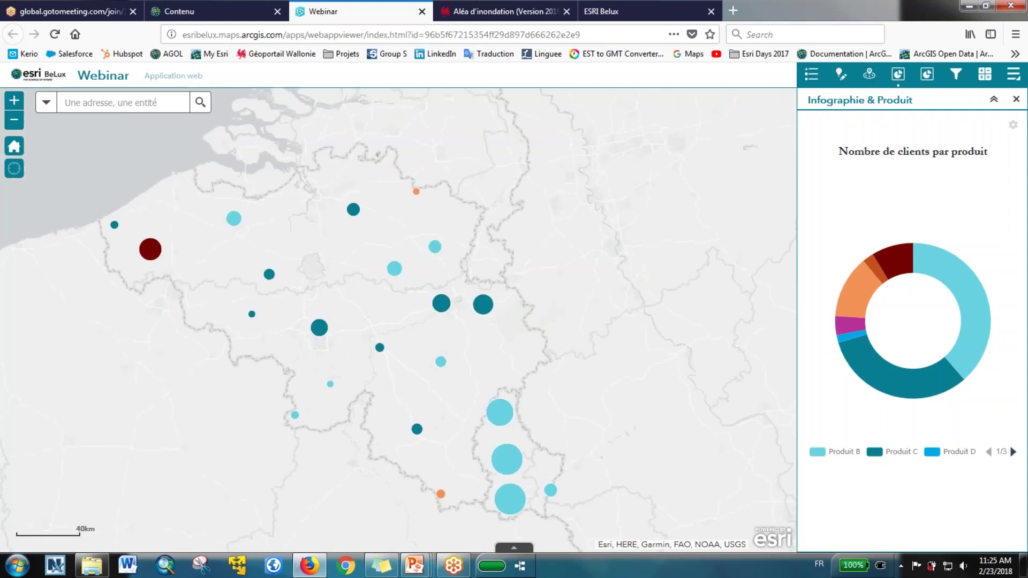
pyautogui.moveTo(393, 214); pyautogui.dragTo(442, 197)
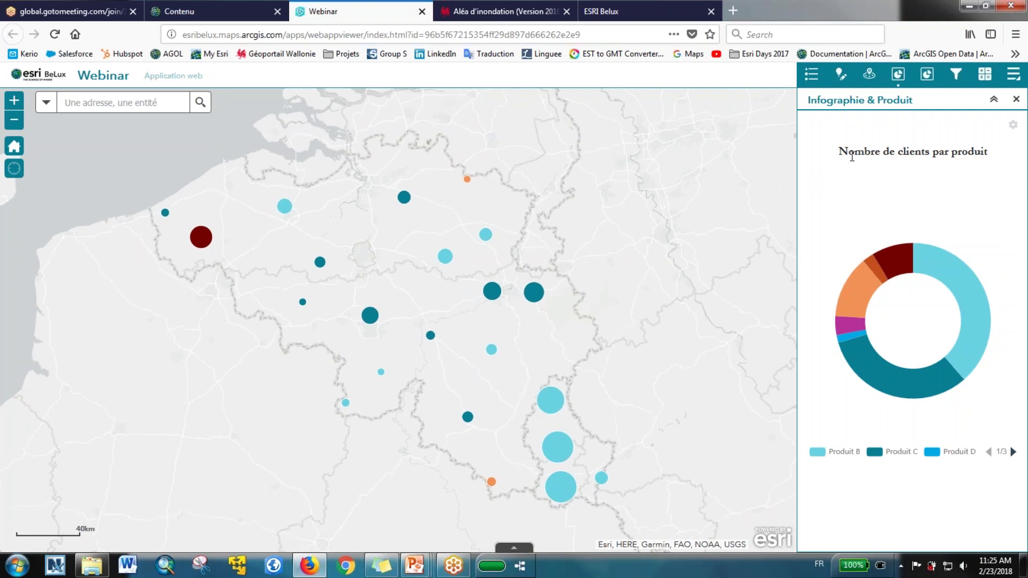
pyautogui.moveTo(959, 272)
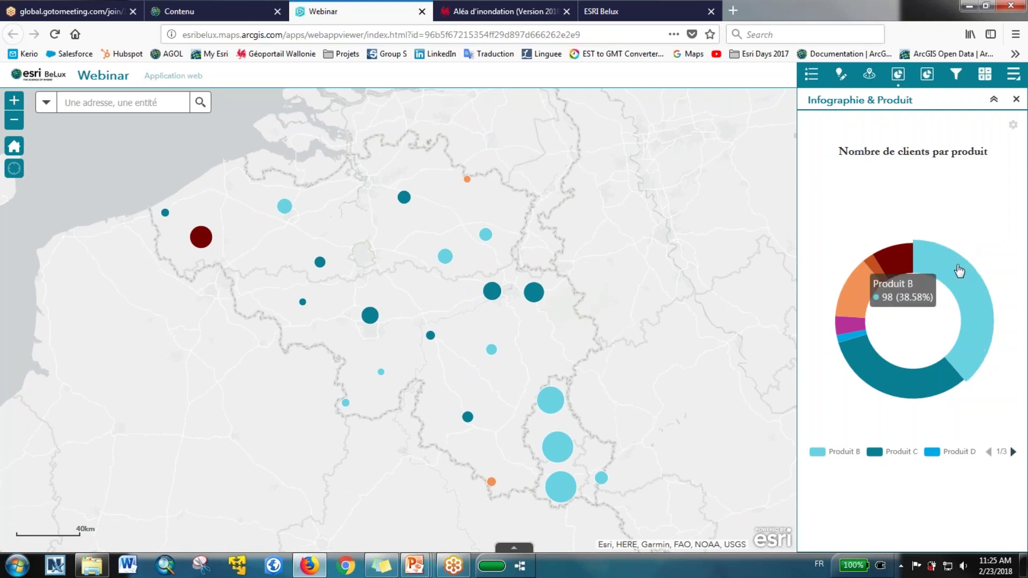
pyautogui.moveTo(937, 390)
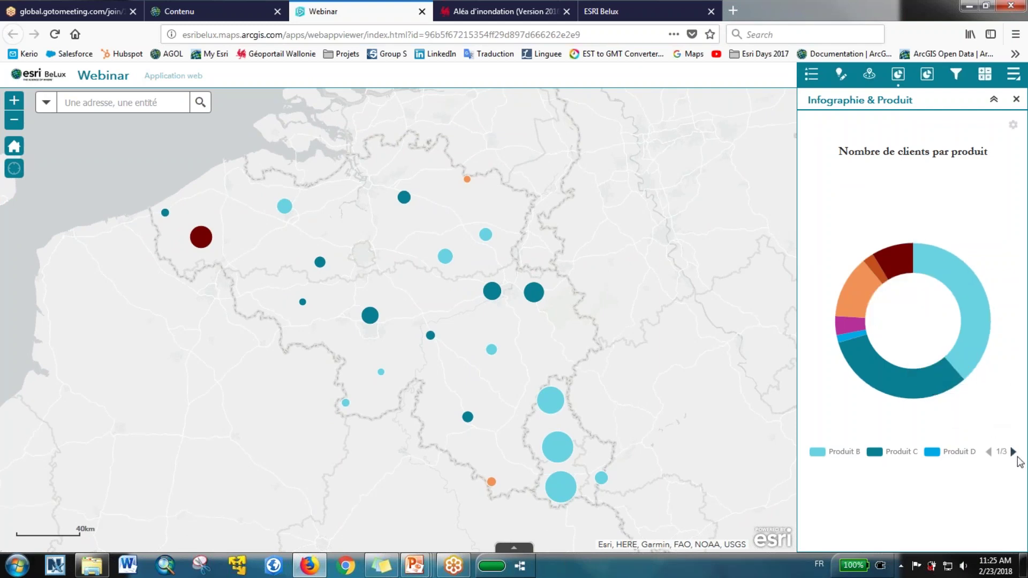
pyautogui.click(1014, 451)
pyautogui.click(1013, 451)
# Toggle the product chart's legend off and on, enable its data labels, and show the Infographie & Profit gauge.
pyautogui.click(1012, 129)
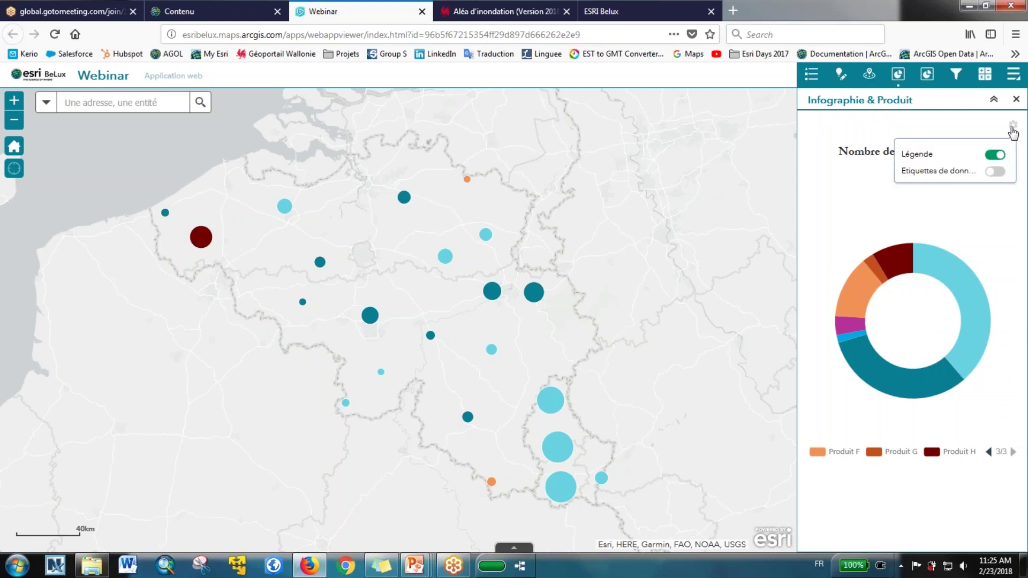
pyautogui.click(997, 155)
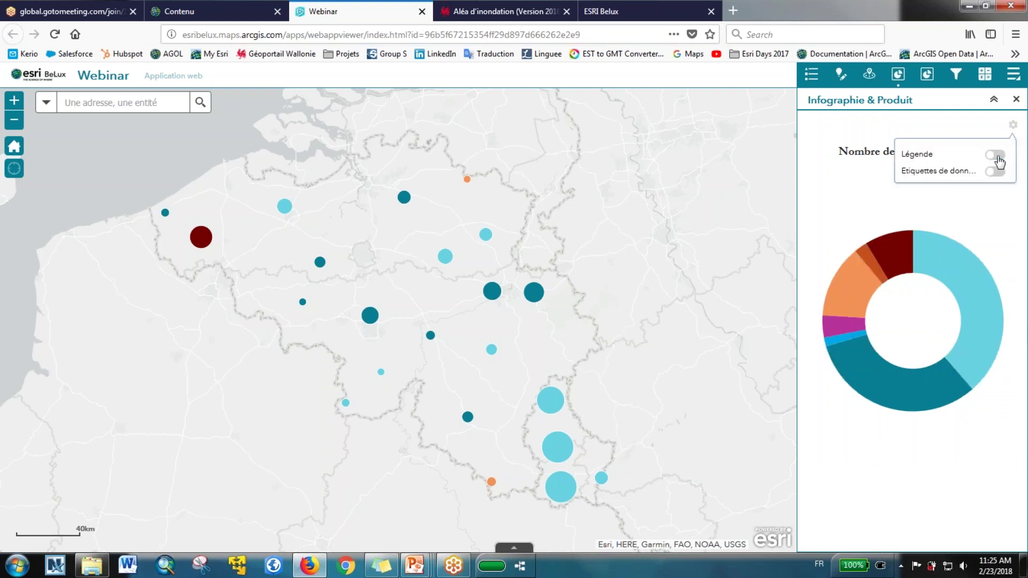
pyautogui.click(997, 156)
pyautogui.click(996, 172)
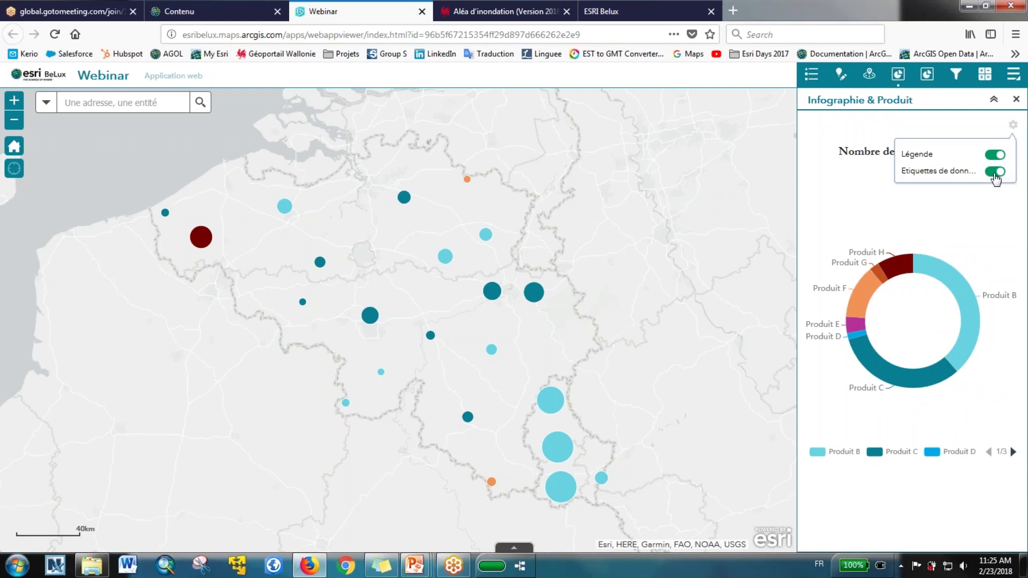
pyautogui.click(928, 78)
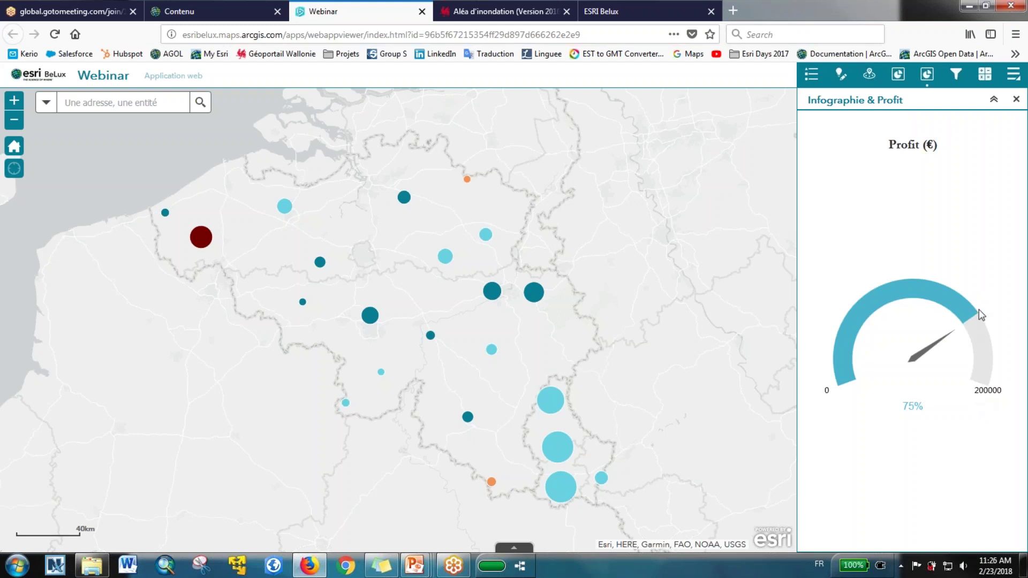
# Filter the clients on the map to Produit D using the Filtre tool.
pyautogui.click(955, 76)
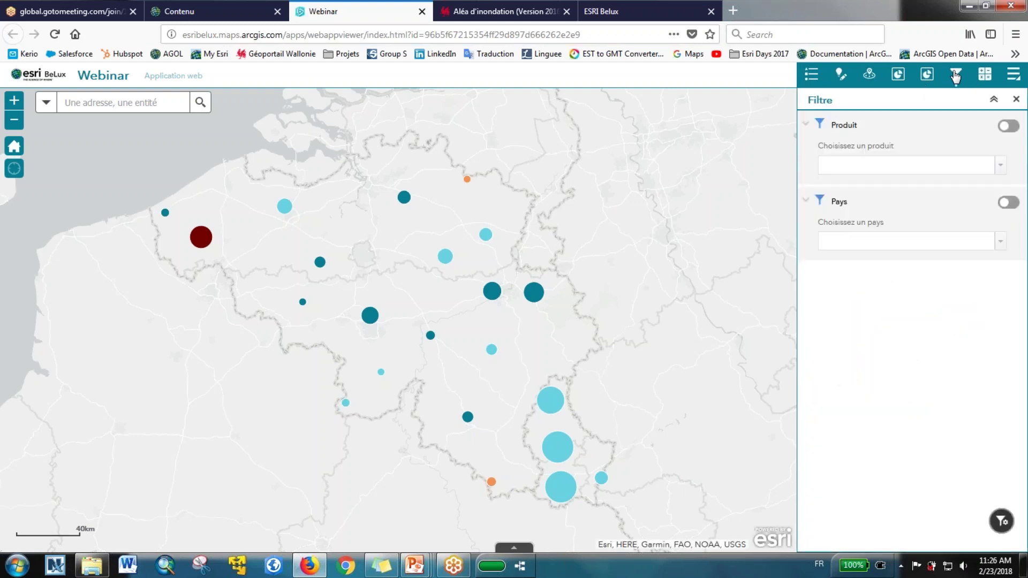
pyautogui.moveTo(609, 205); pyautogui.dragTo(638, 196)
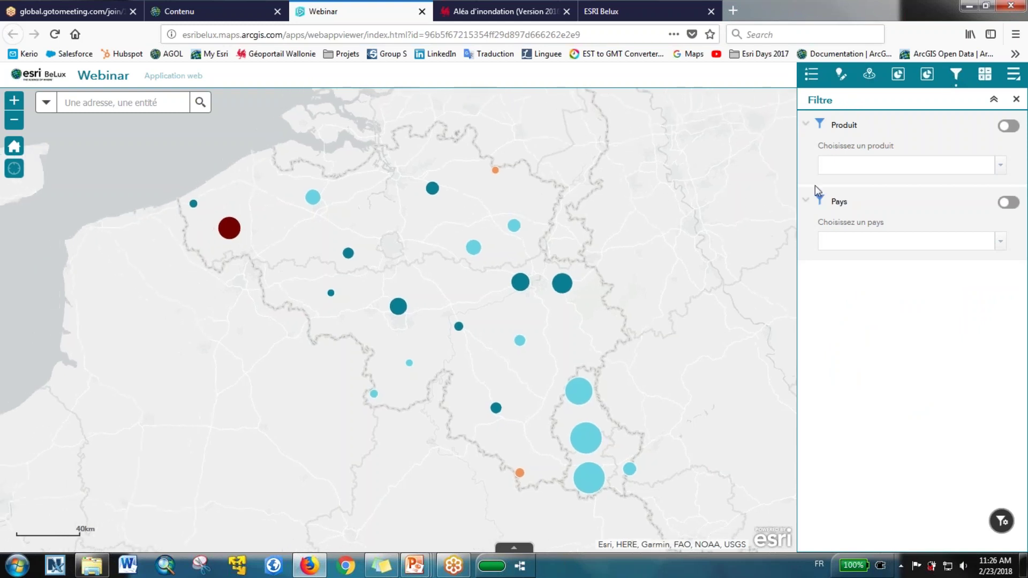
pyautogui.click(997, 167)
pyautogui.click(983, 216)
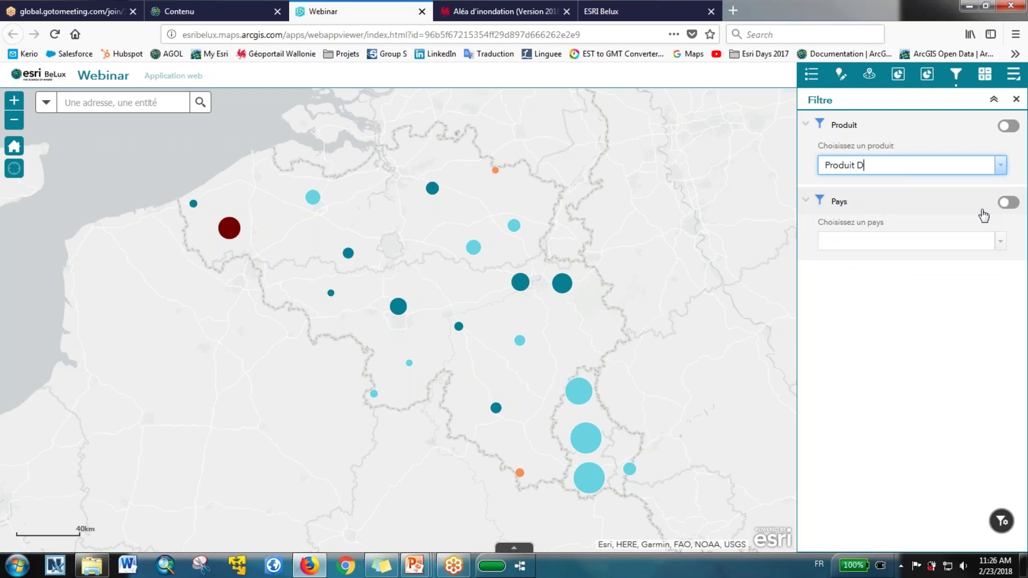
pyautogui.click(1007, 126)
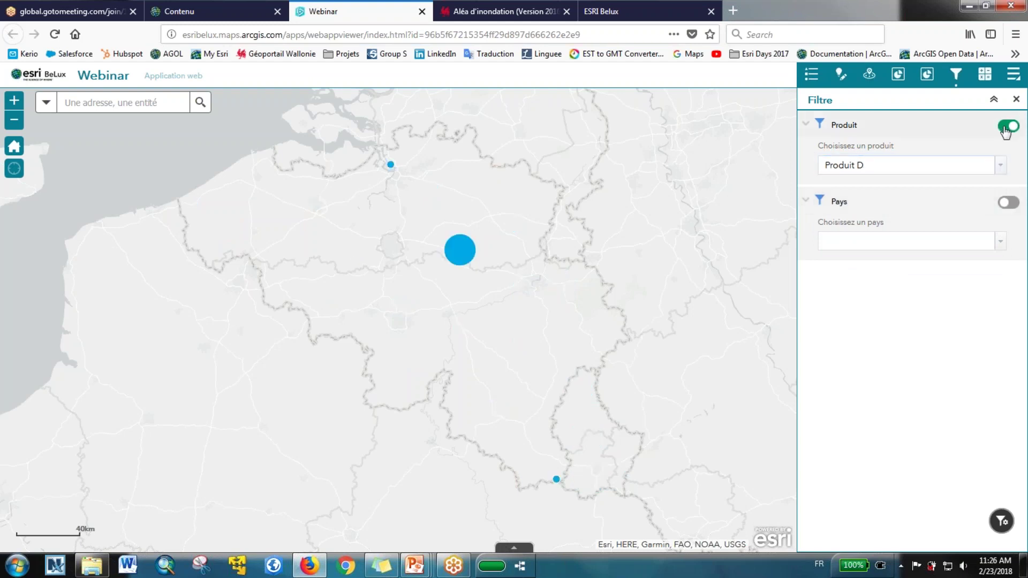
# Change the active product filter to Produit E, and turn the product filter off.
pyautogui.click(1000, 166)
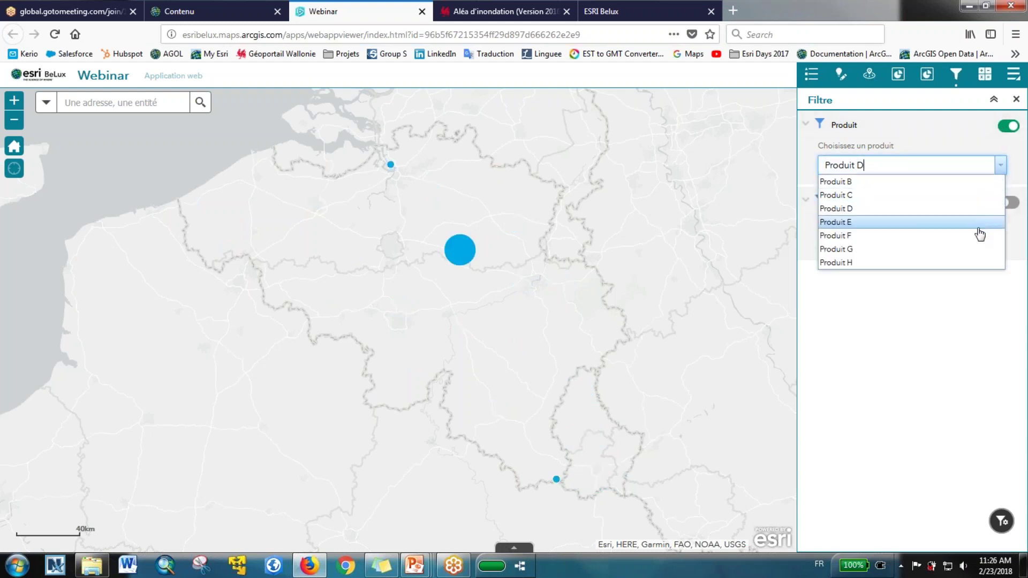
pyautogui.click(980, 229)
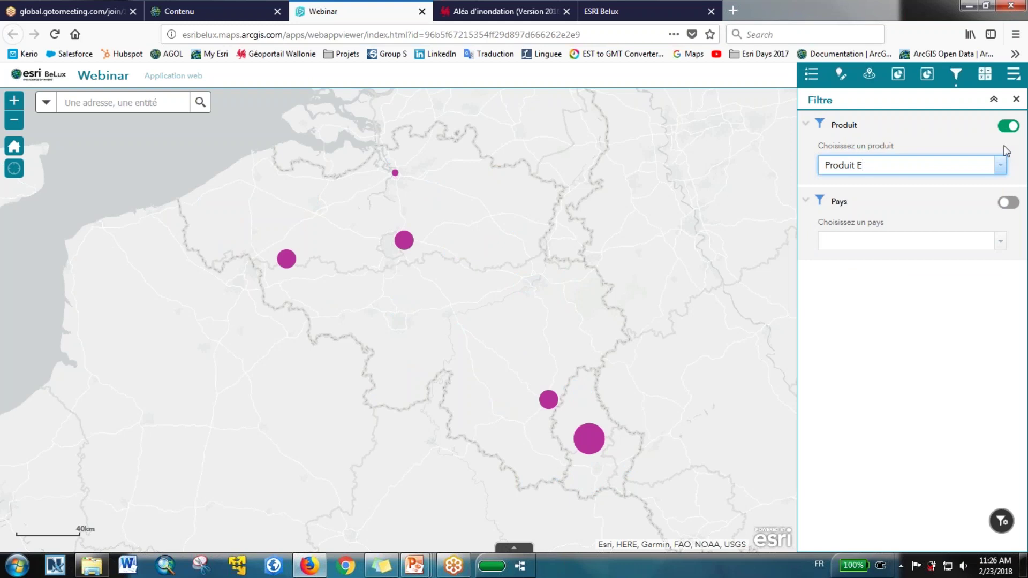
pyautogui.click(1008, 126)
# Filter the clients by the country Luxembourg, briefly combine it with the product filter, and turn both filters off.
pyautogui.click(1001, 241)
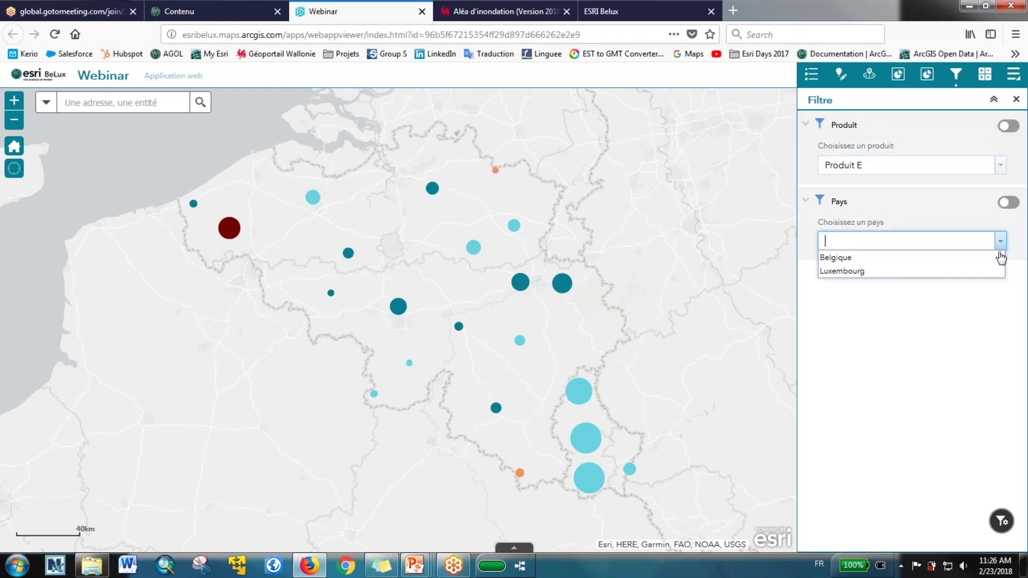
pyautogui.click(996, 271)
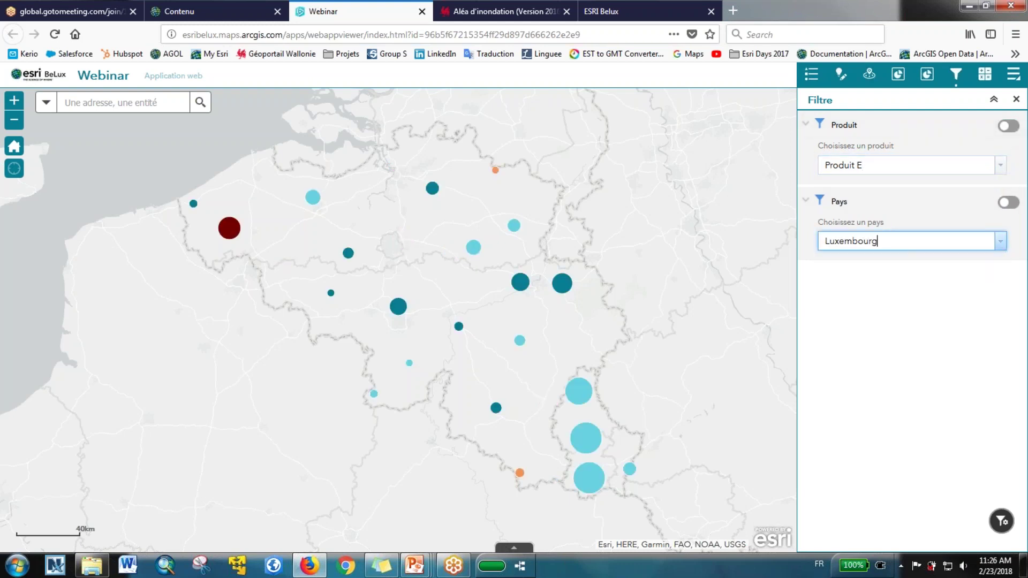
pyautogui.click(1009, 208)
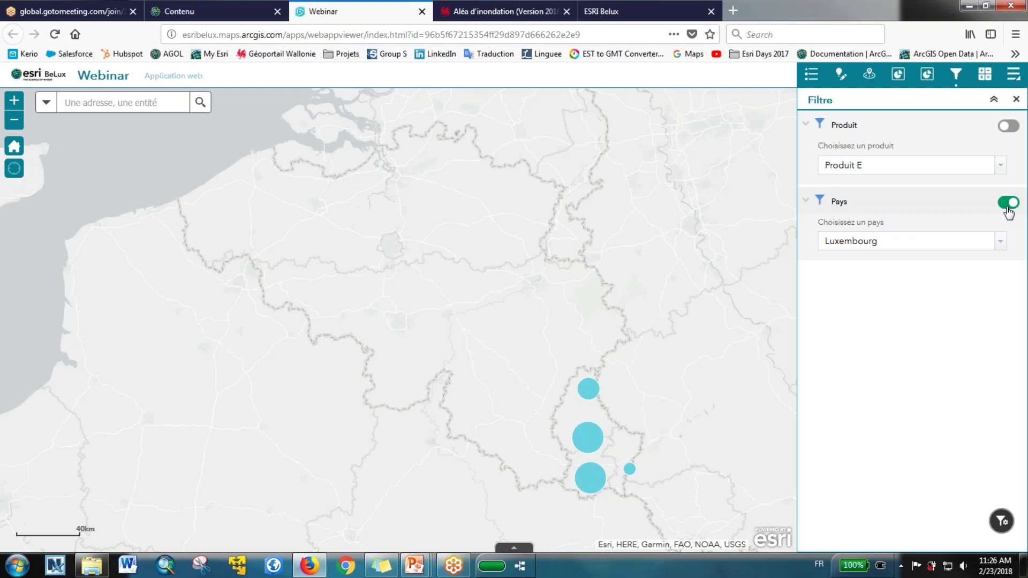
pyautogui.click(1008, 129)
pyautogui.click(1007, 130)
pyautogui.click(1008, 204)
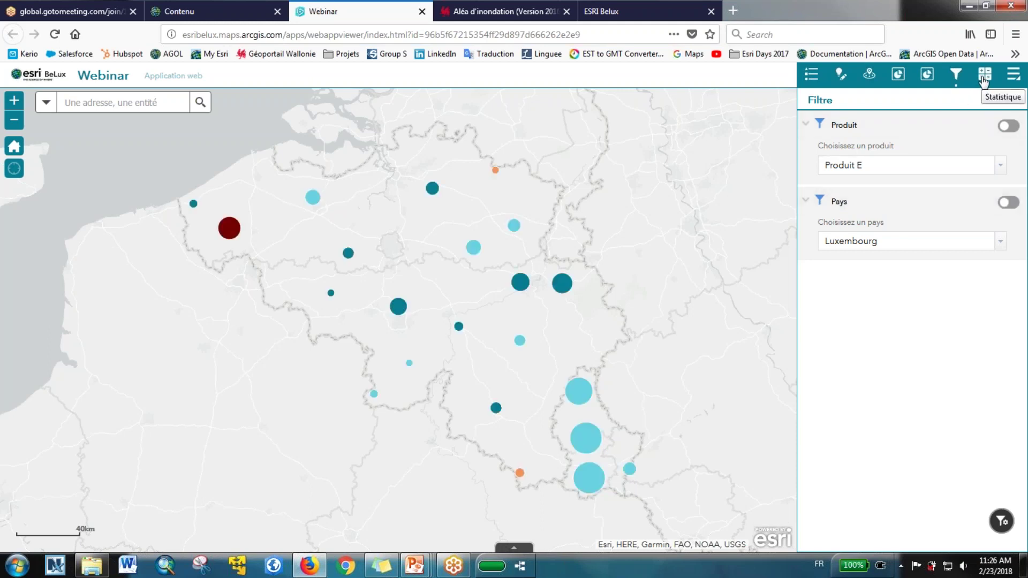
# Examine the Statistique summary for the clients in the map view and its list of product filter options.
pyautogui.click(983, 77)
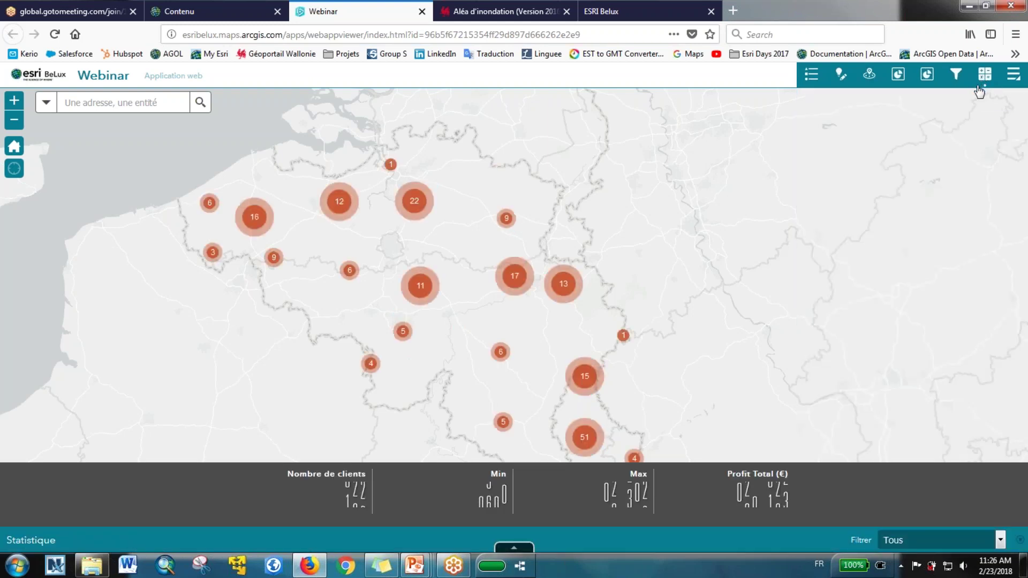
pyautogui.moveTo(668, 369); pyautogui.dragTo(689, 337)
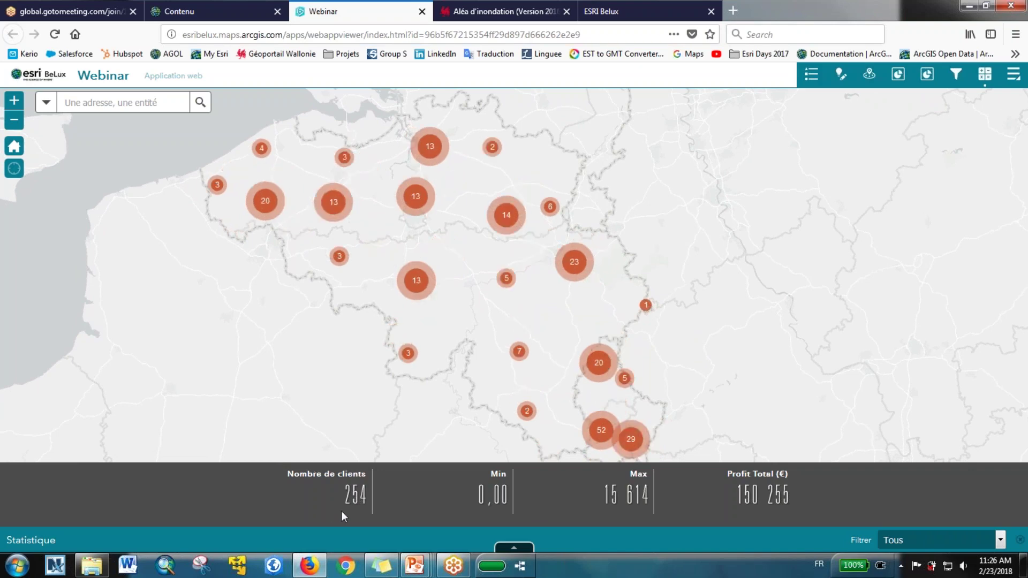
pyautogui.click(917, 550)
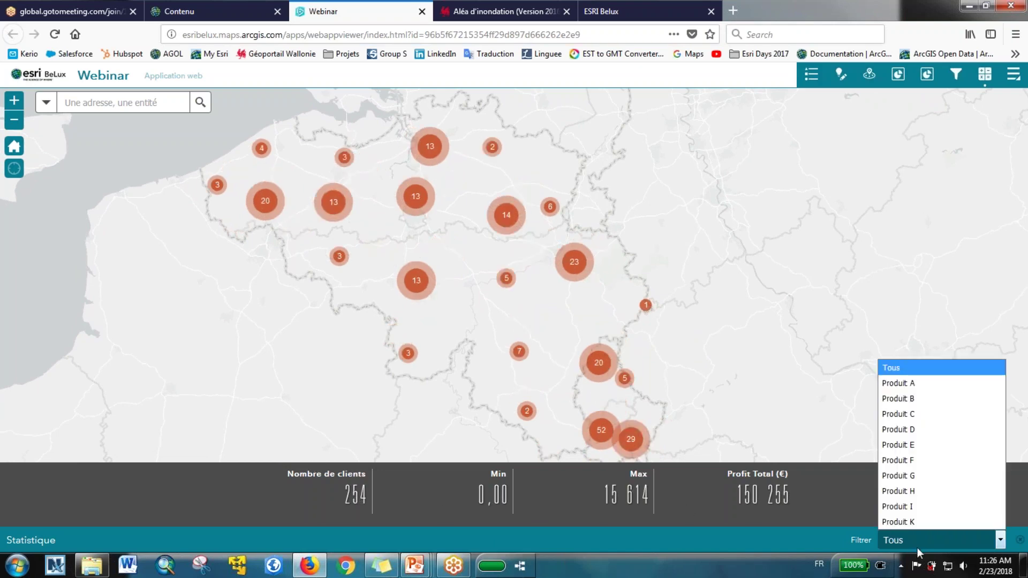
pyautogui.click(810, 494)
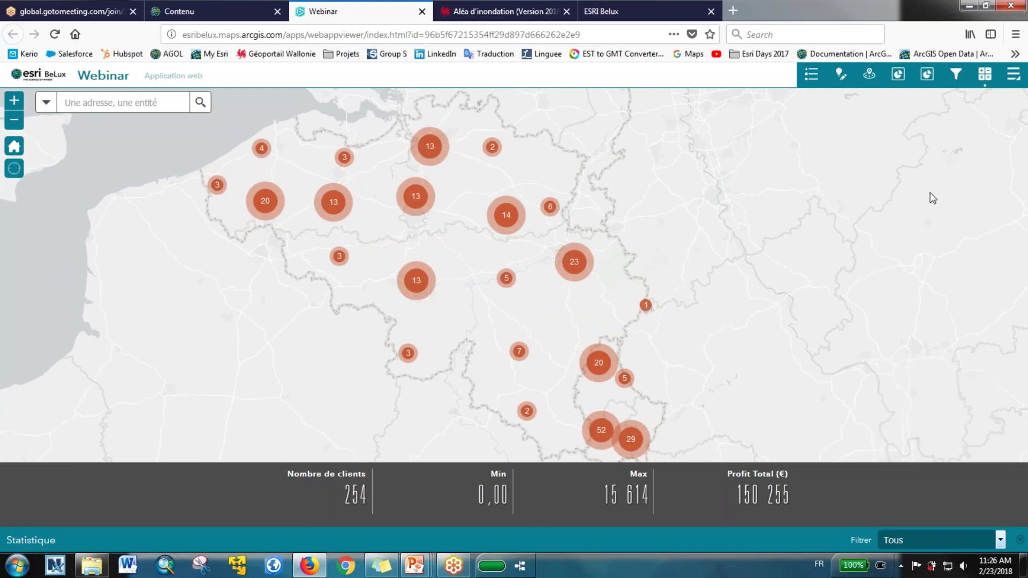
# Review the Ajouter des données sources: the organisation's content, the URL service types and local file upload.
pyautogui.click(1013, 76)
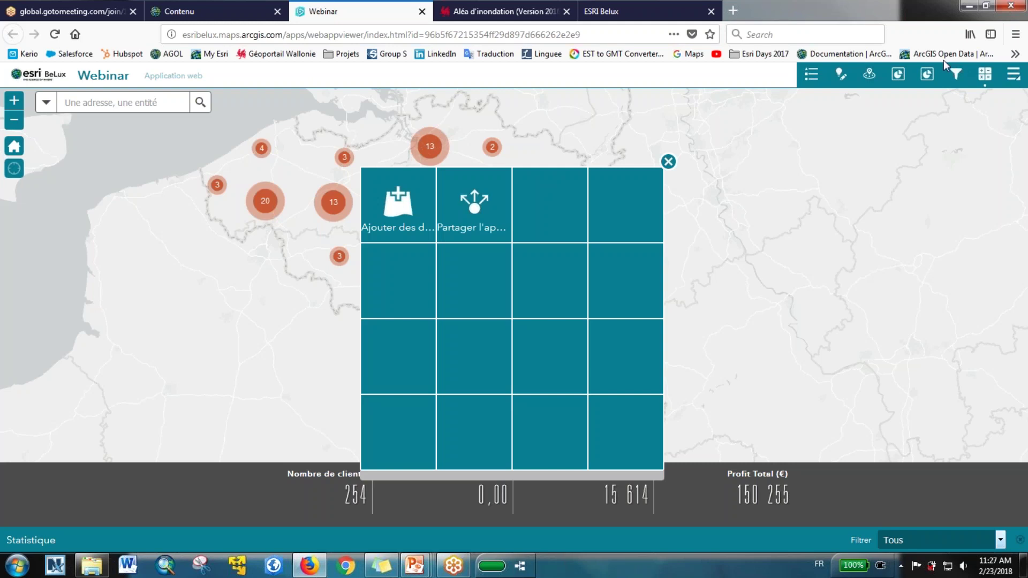
pyautogui.click(412, 206)
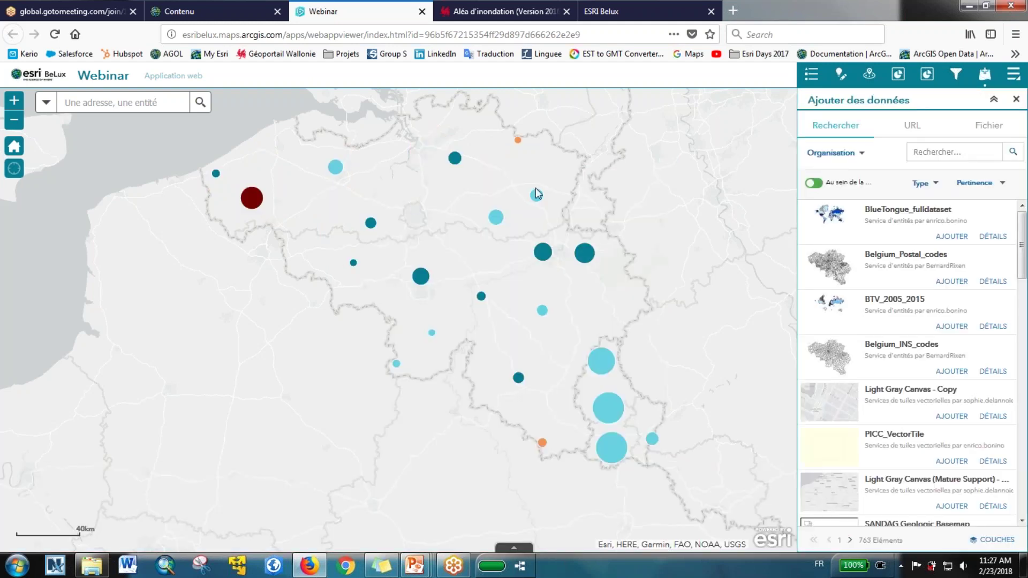
pyautogui.click(861, 156)
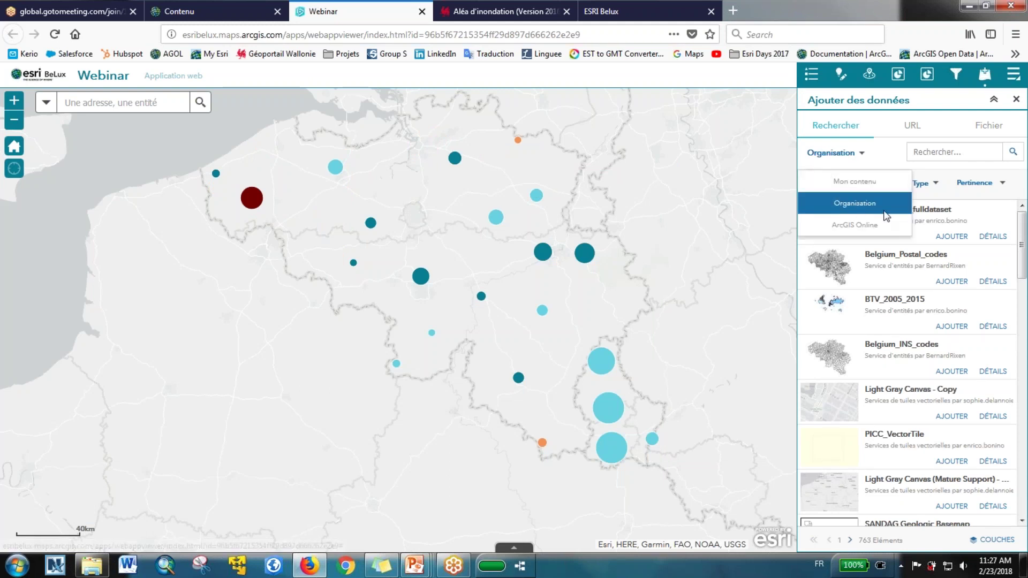
pyautogui.click(916, 126)
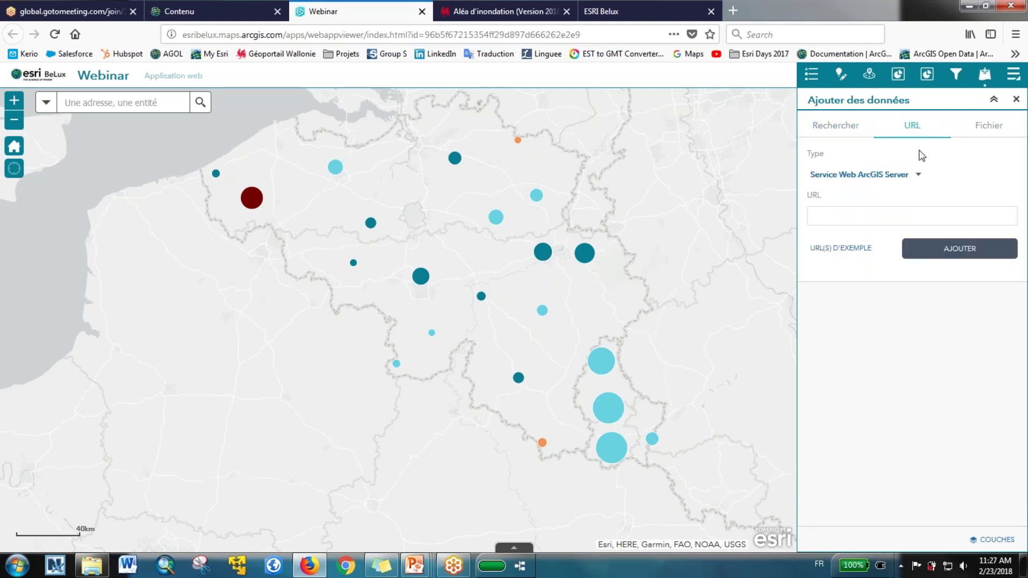
pyautogui.click(919, 177)
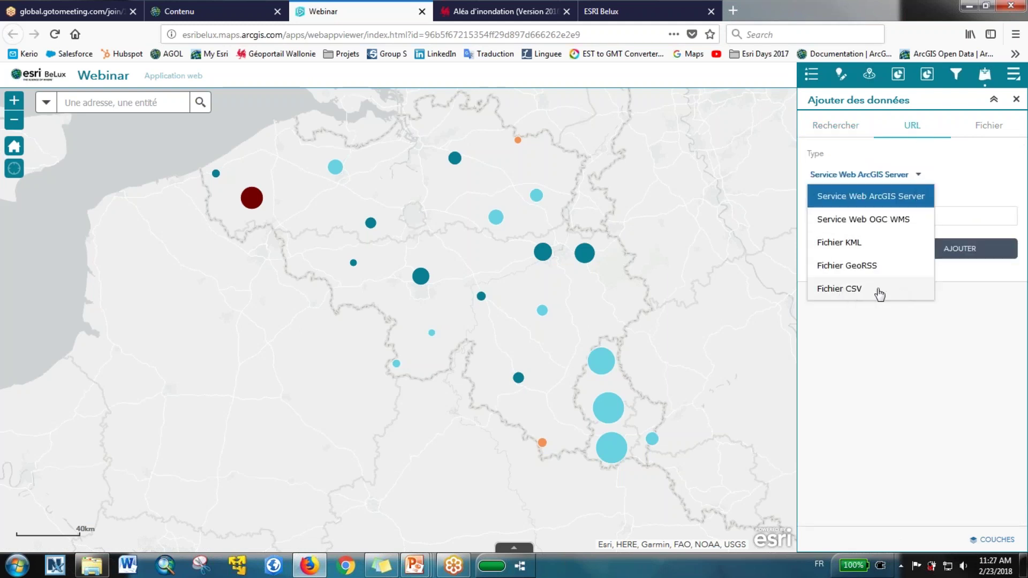
pyautogui.click(1002, 129)
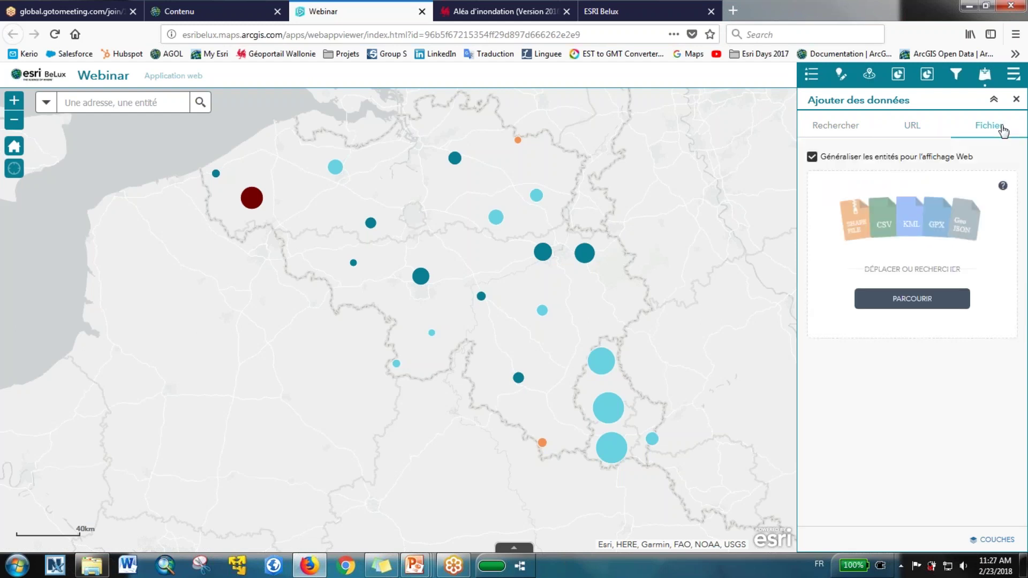
pyautogui.click(912, 130)
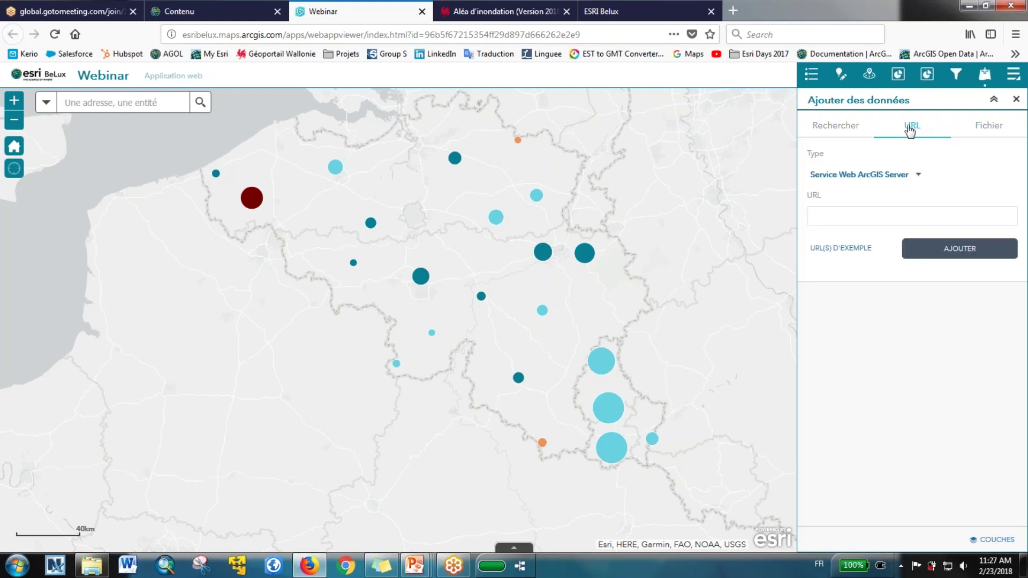
# Switch to the Géoportail de la Wallonie page and show the access options for the Aléa d'inondation (Version 2016) dataset.
pyautogui.click(512, 13)
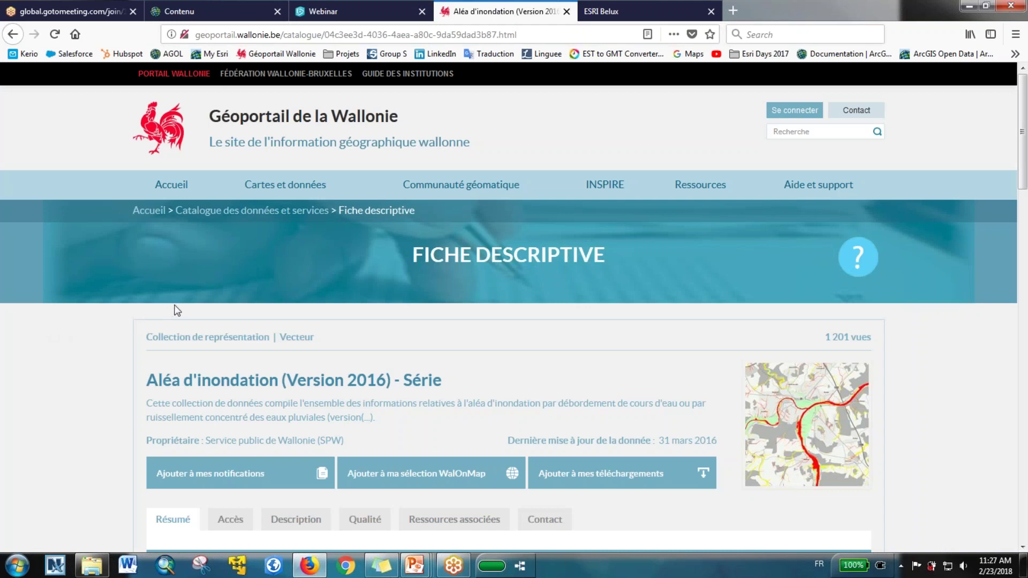
pyautogui.moveTo(316, 190)
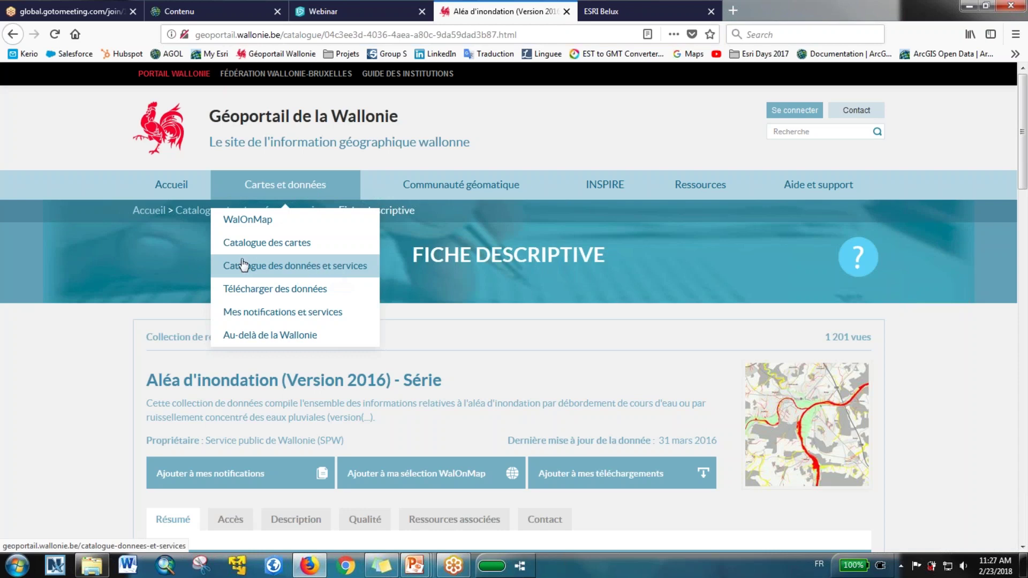
pyautogui.scroll(-2, 97, 365)
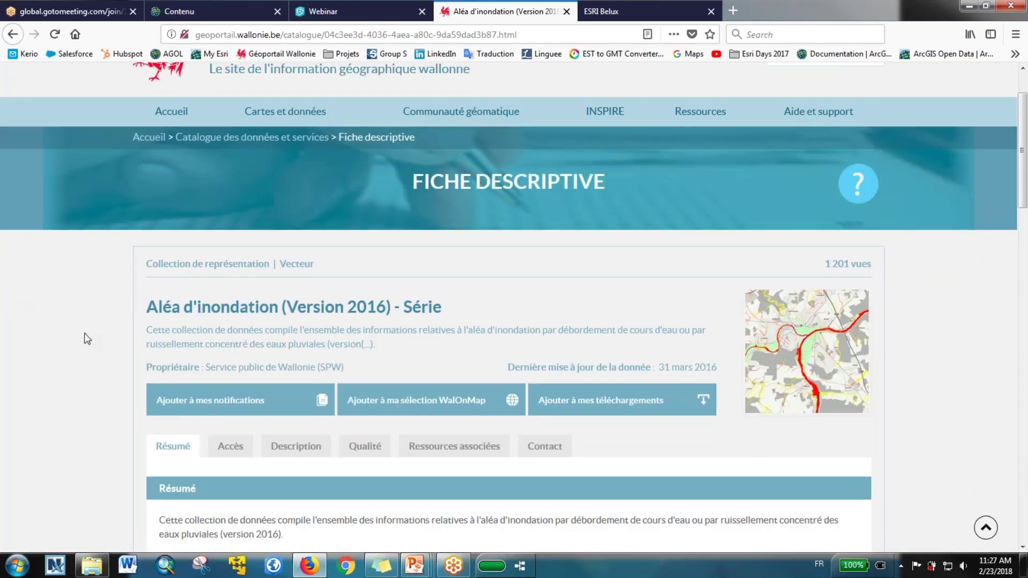
pyautogui.scroll(-6, 86, 339)
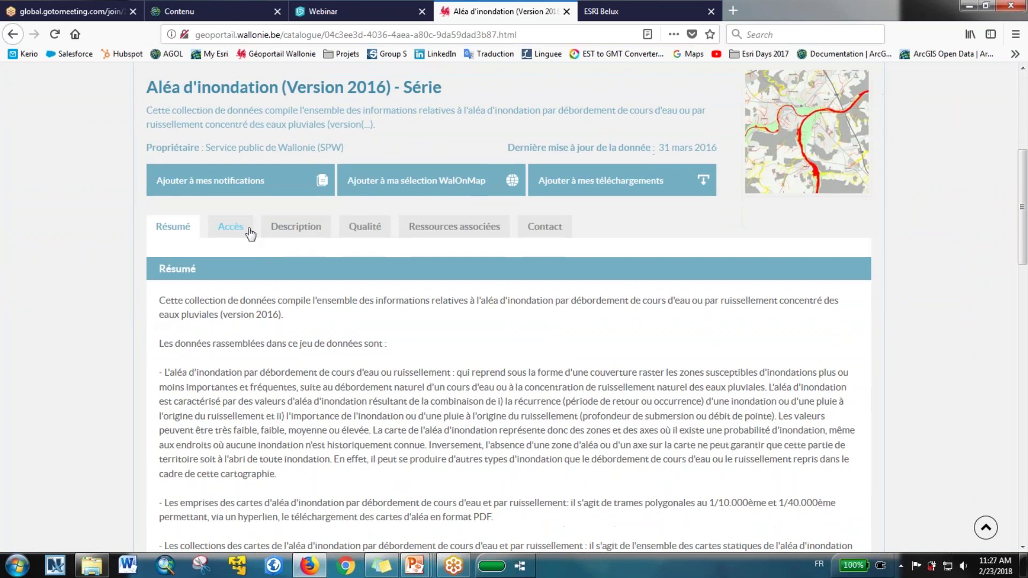
pyautogui.click(249, 233)
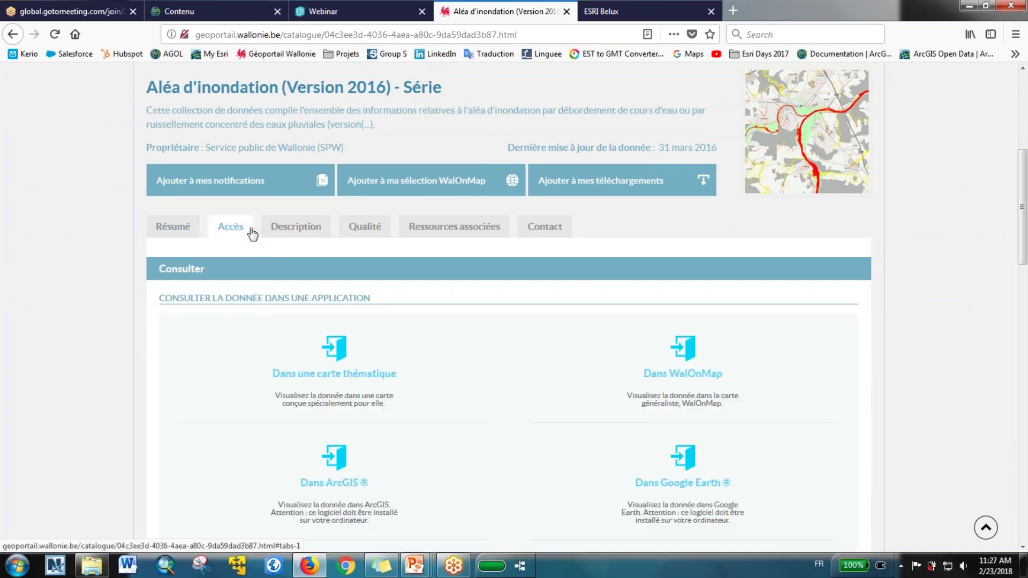
# Copy the URL of the ESRI-REST visualisation service for Aléa d'inondation and return to the Webinar app.
pyautogui.scroll(-1, 884, 386)
pyautogui.scroll(-8, 886, 388)
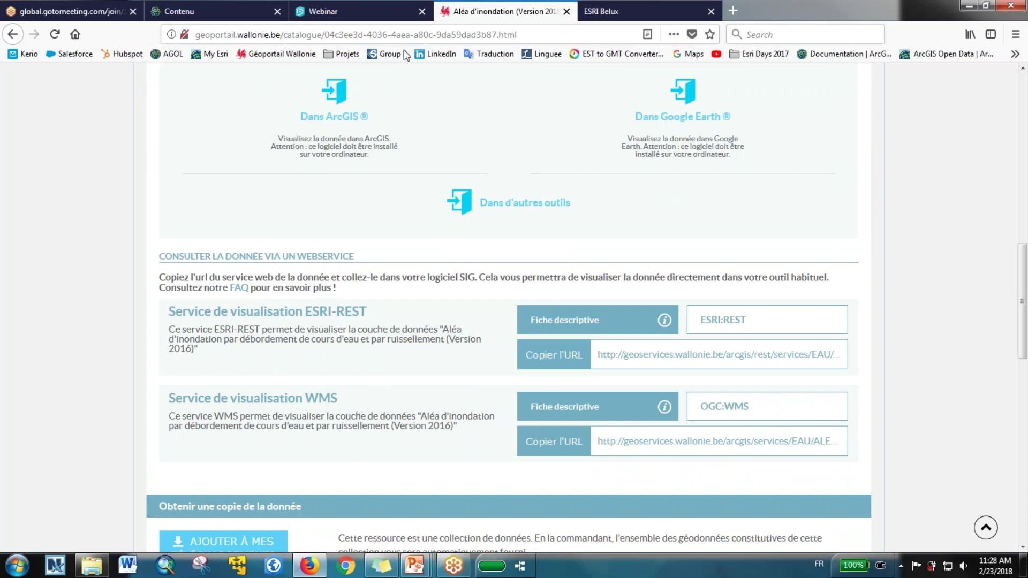
pyautogui.click(378, 17)
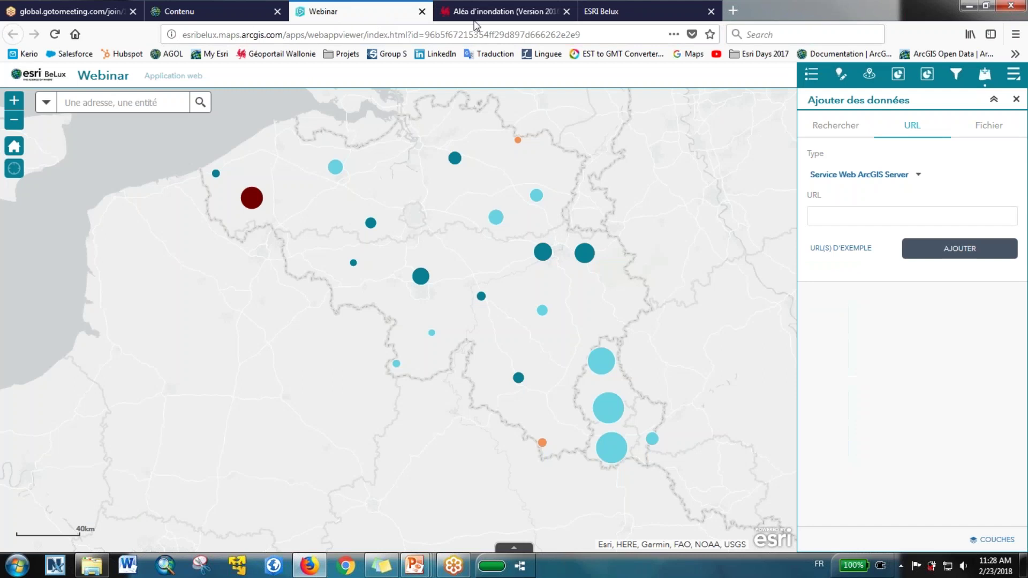
# Add the copied EAU/ALEA_2016/MapServer URL to the map as a Service Web ArcGIS Server and inspect the flood layer up close.
pyautogui.click(919, 181)
pyautogui.click(946, 187)
pyautogui.rightClick(857, 219)
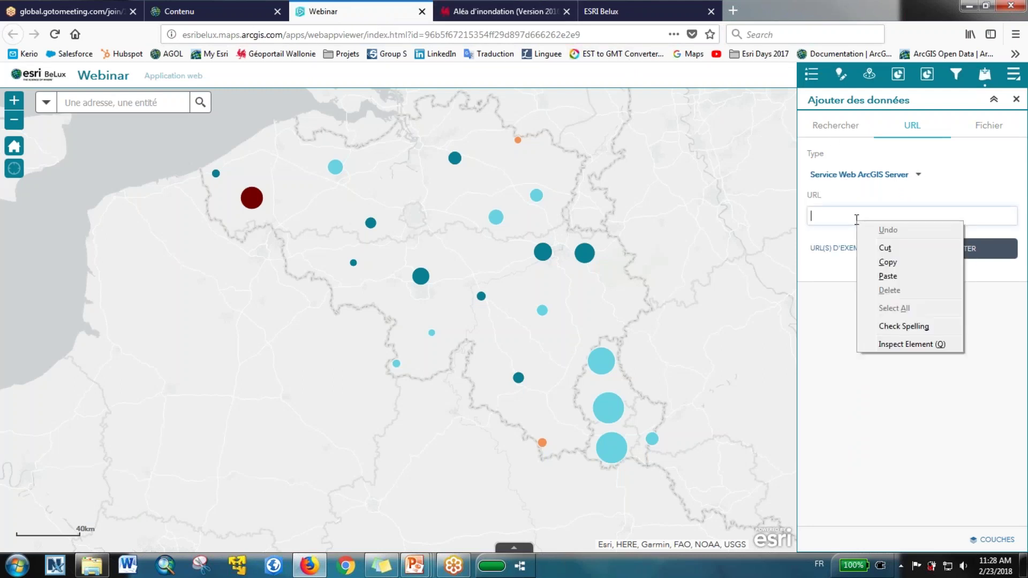
pyautogui.click(884, 276)
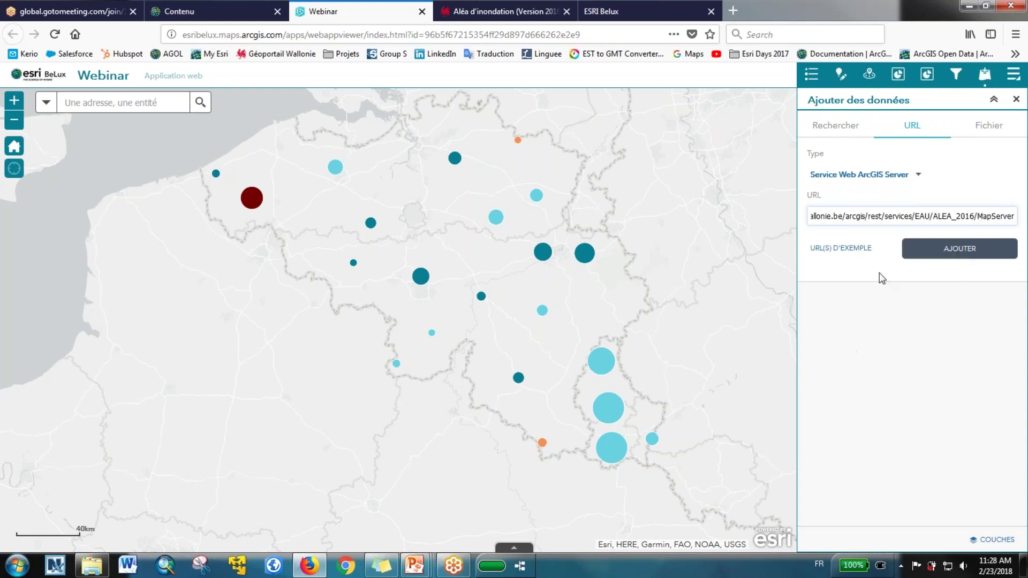
pyautogui.click(940, 254)
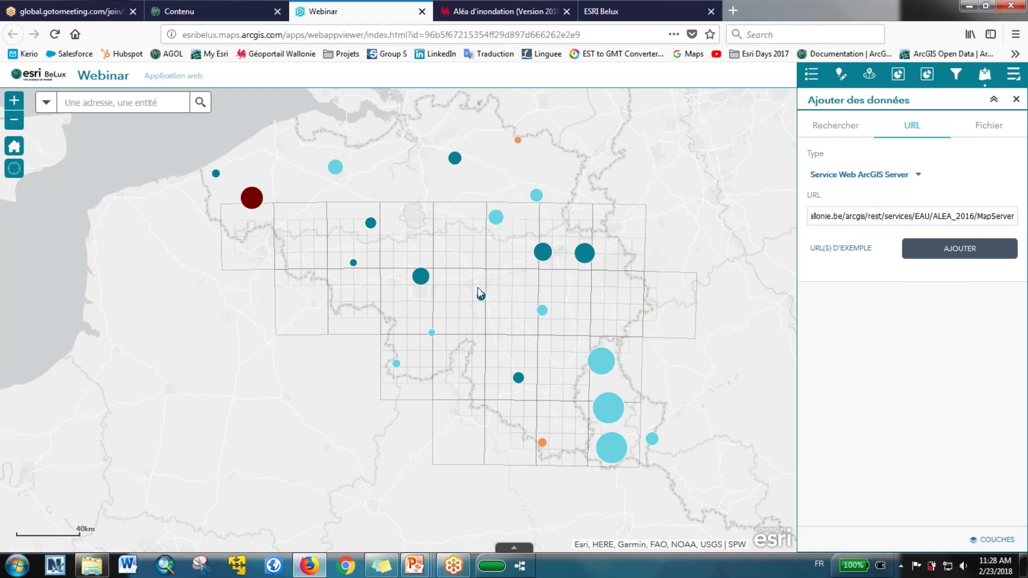
pyautogui.scroll(1, 478, 287)
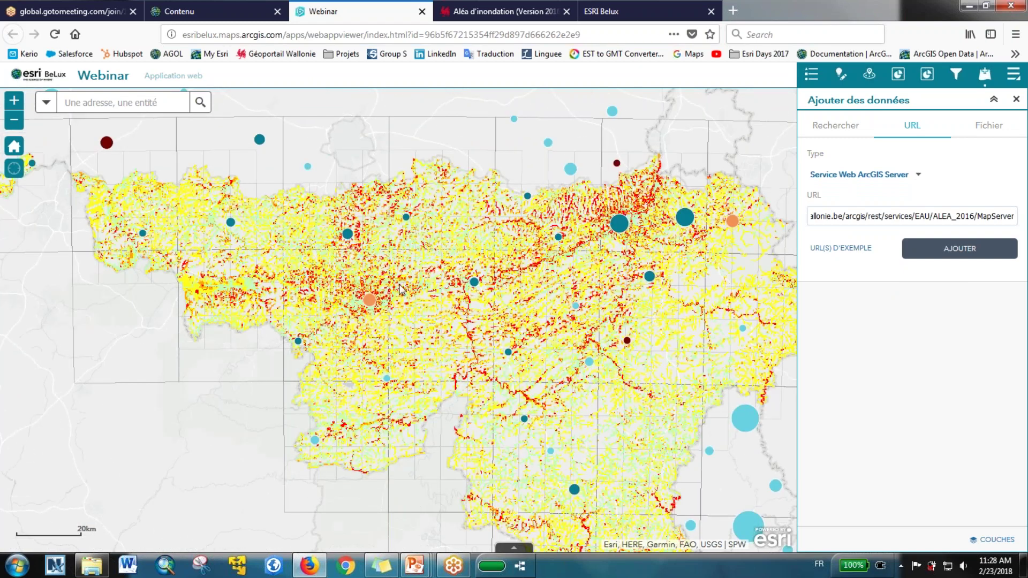
pyautogui.scroll(1, 399, 288)
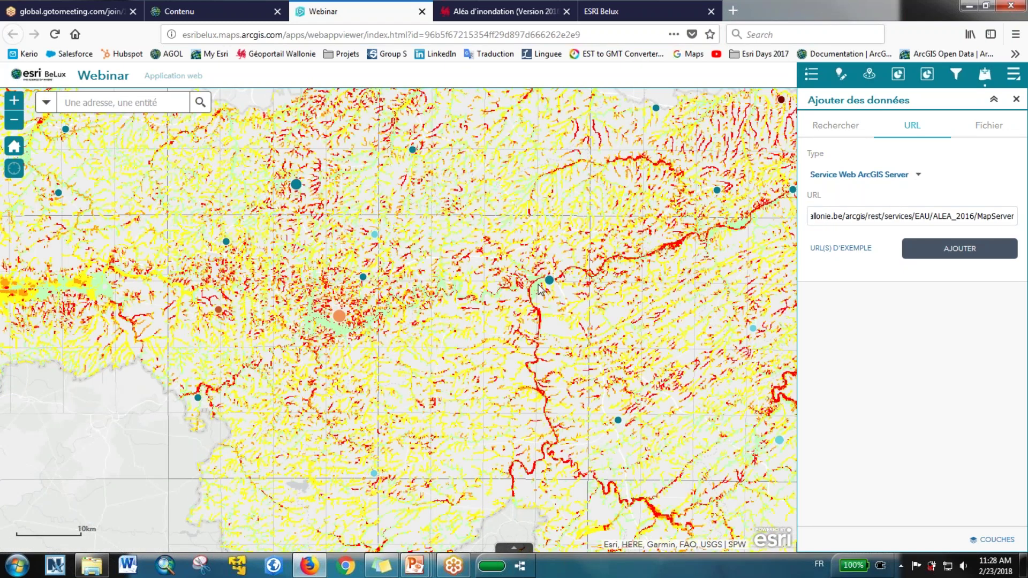
pyautogui.scroll(2, 539, 289)
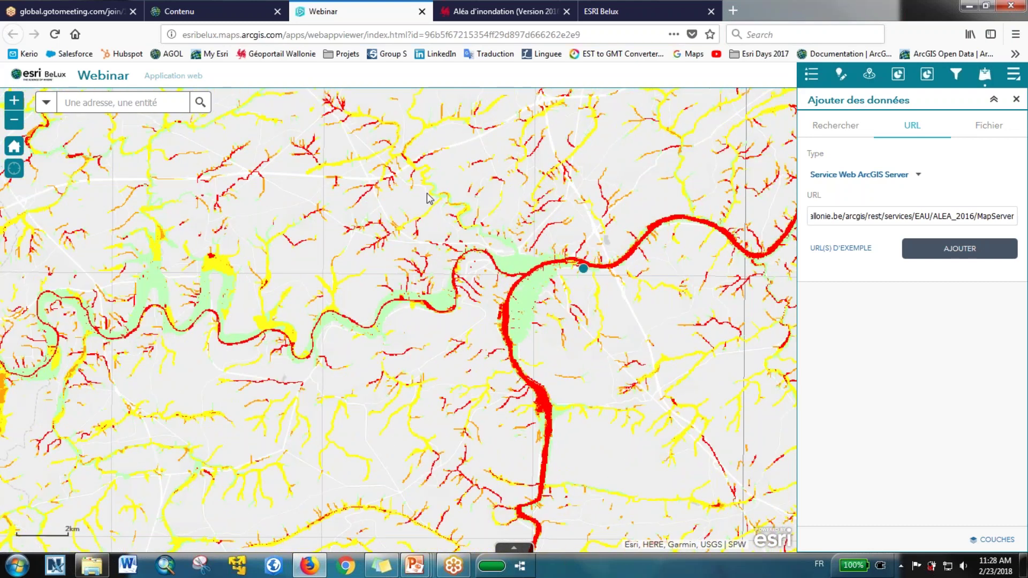
# Show the Partager l'application tool and review the URL parameters available under its link options.
pyautogui.click(1016, 77)
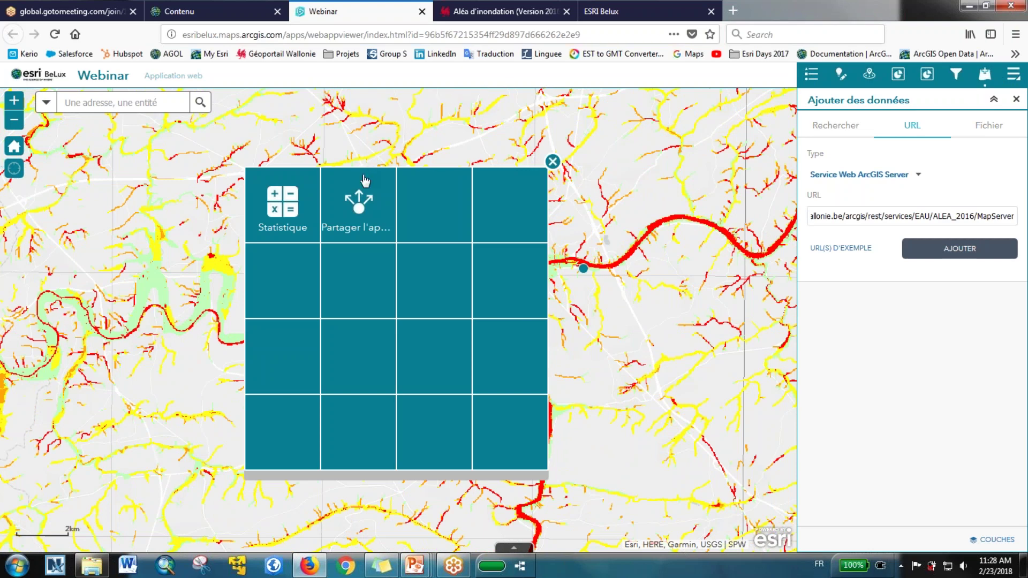
pyautogui.click(350, 217)
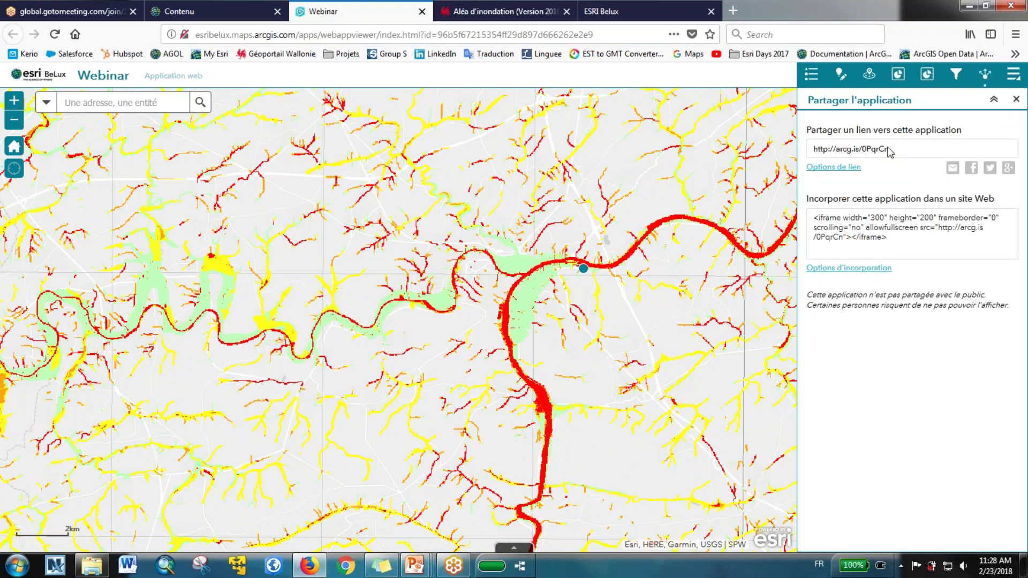
pyautogui.click(827, 168)
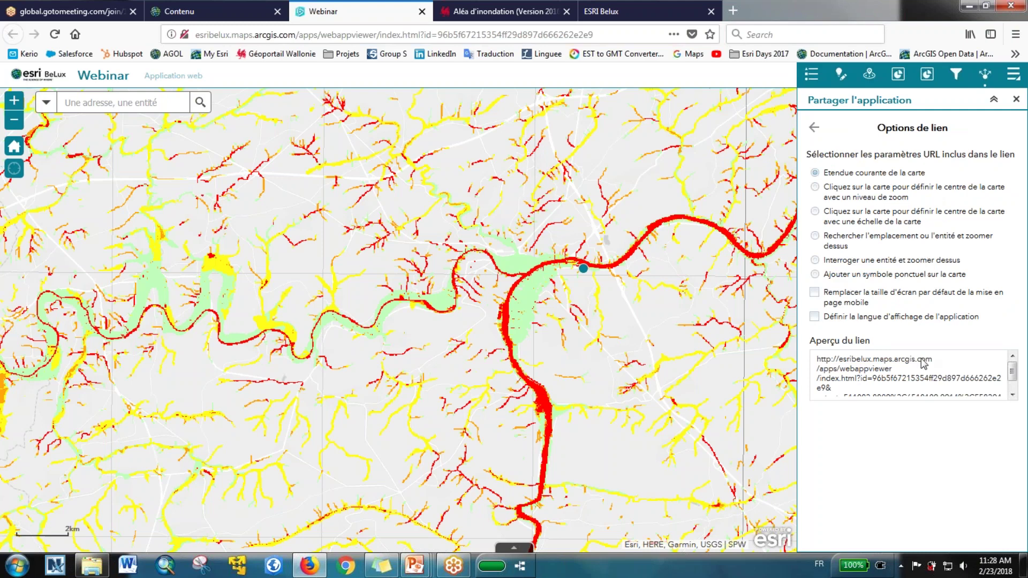
pyautogui.click(813, 128)
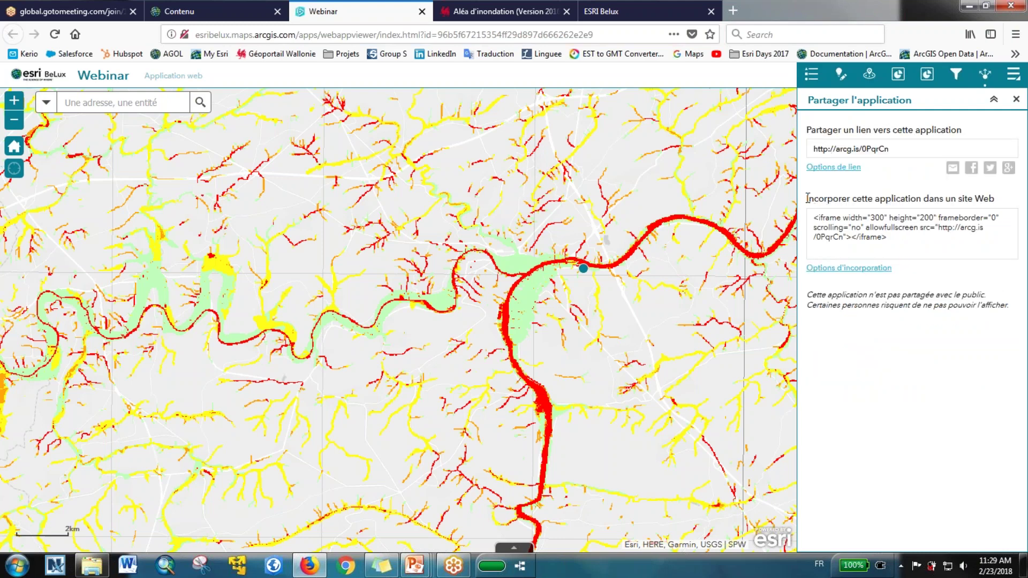
# Review the website embed code in the sharing tool and set its size to Grand (1080 x 720).
pyautogui.moveTo(808, 198); pyautogui.dragTo(1017, 202)
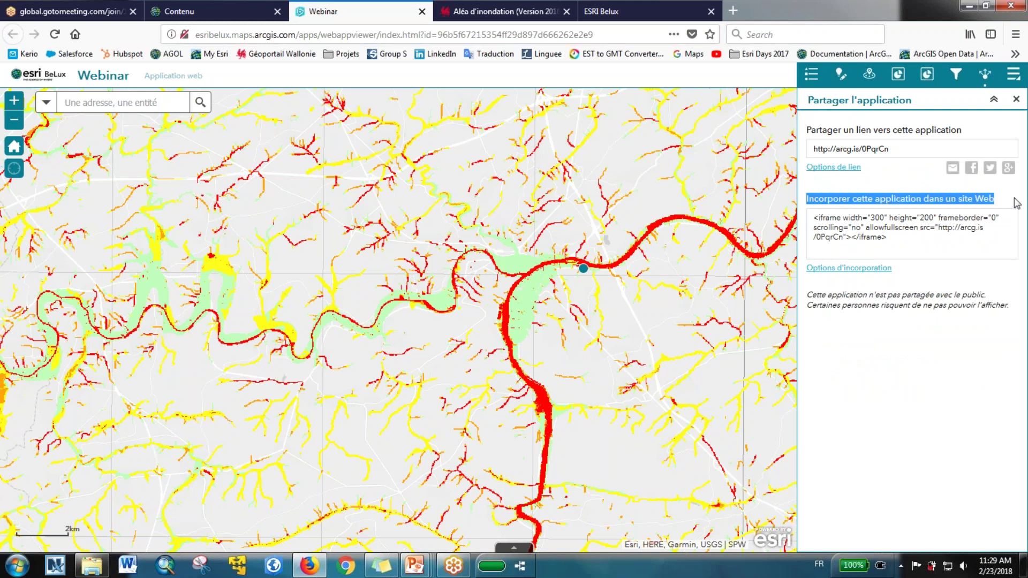
pyautogui.click(1016, 203)
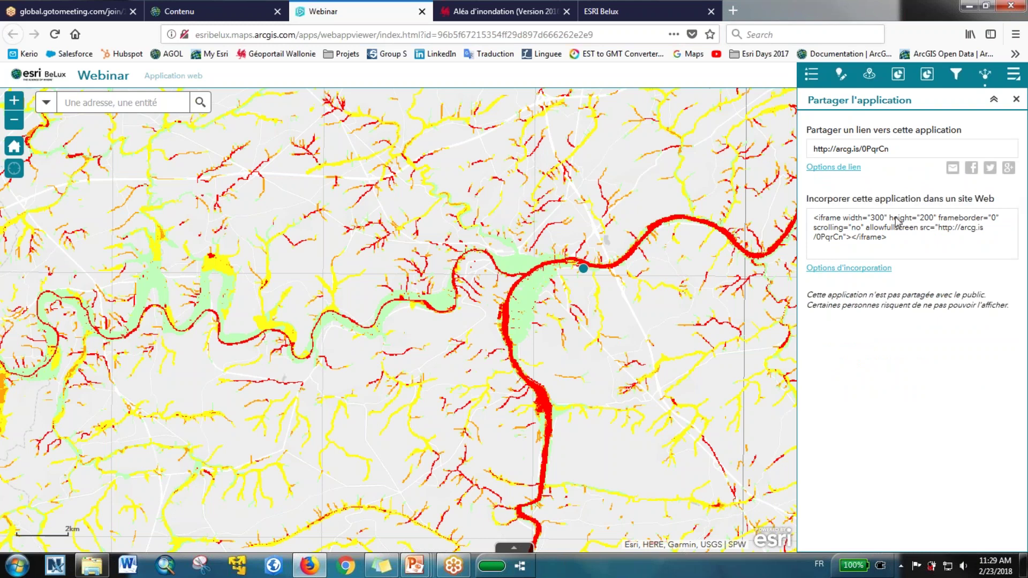
pyautogui.moveTo(890, 240); pyautogui.dragTo(812, 218)
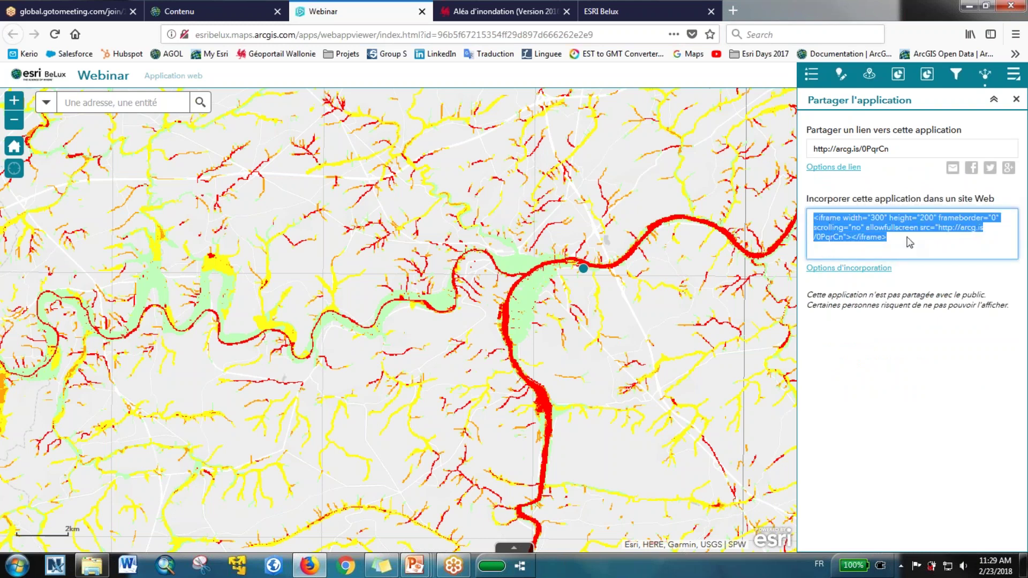
pyautogui.click(872, 267)
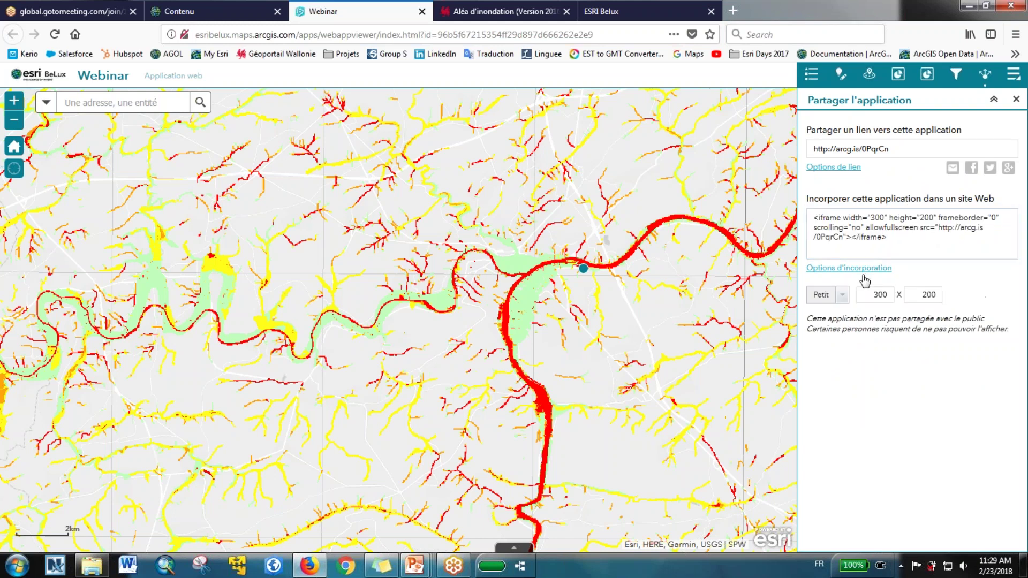
pyautogui.click(843, 295)
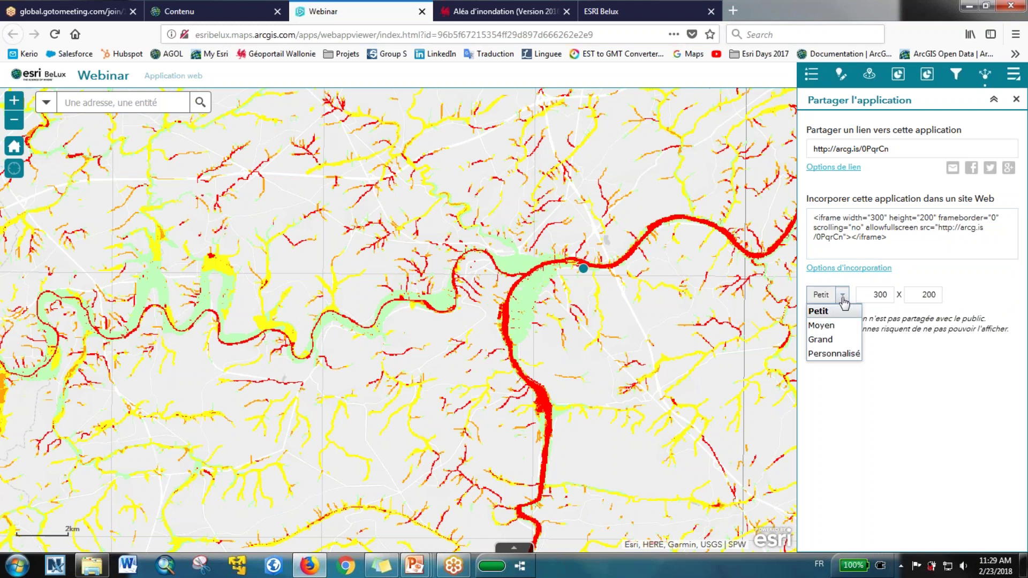
pyautogui.click(835, 340)
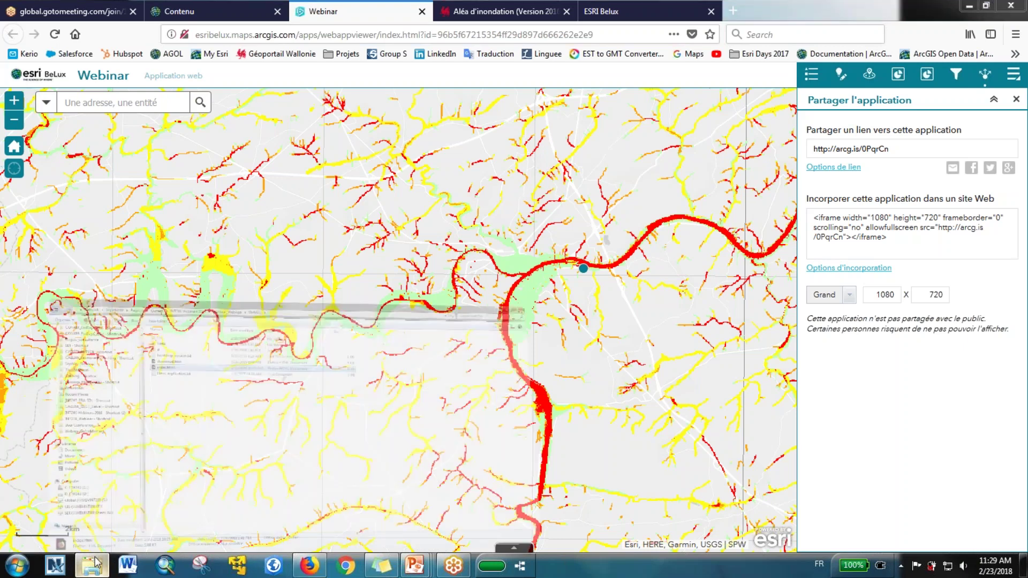
# View index.html from the WebSite folder in the browser, and open its source in Notepad++ at the Iframe comment.
pyautogui.click(94, 503)
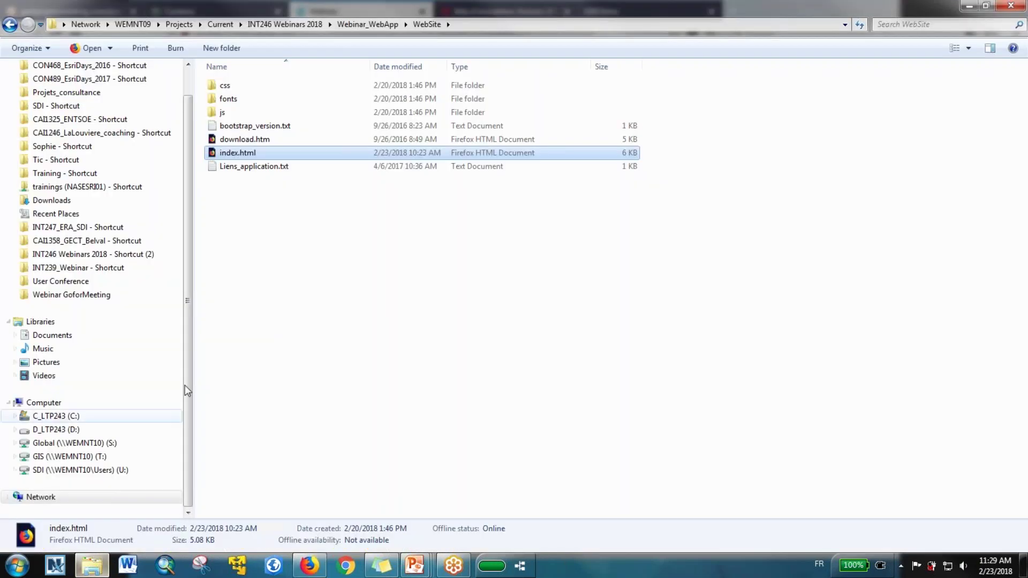
pyautogui.doubleClick(248, 154)
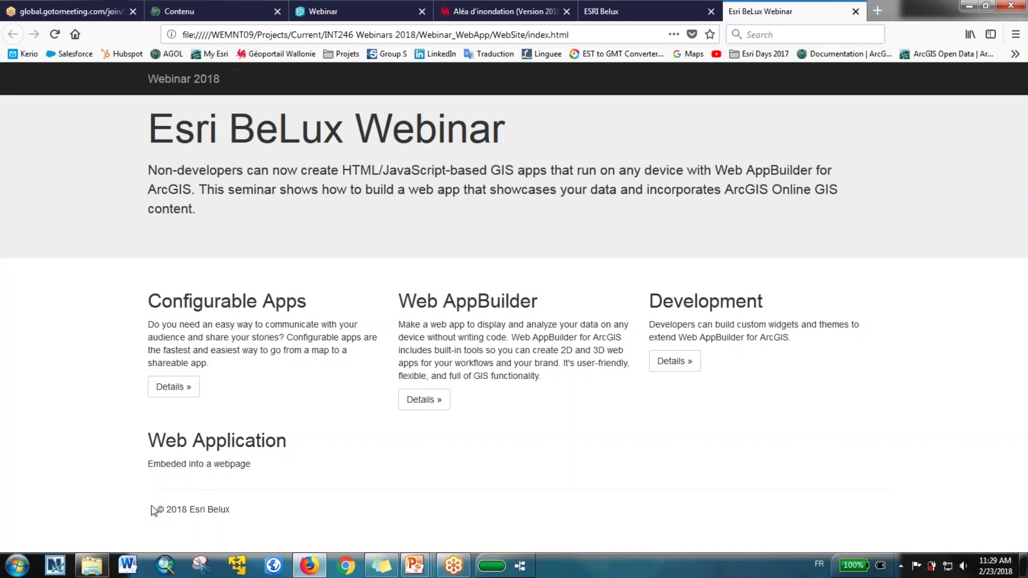
pyautogui.click(92, 566)
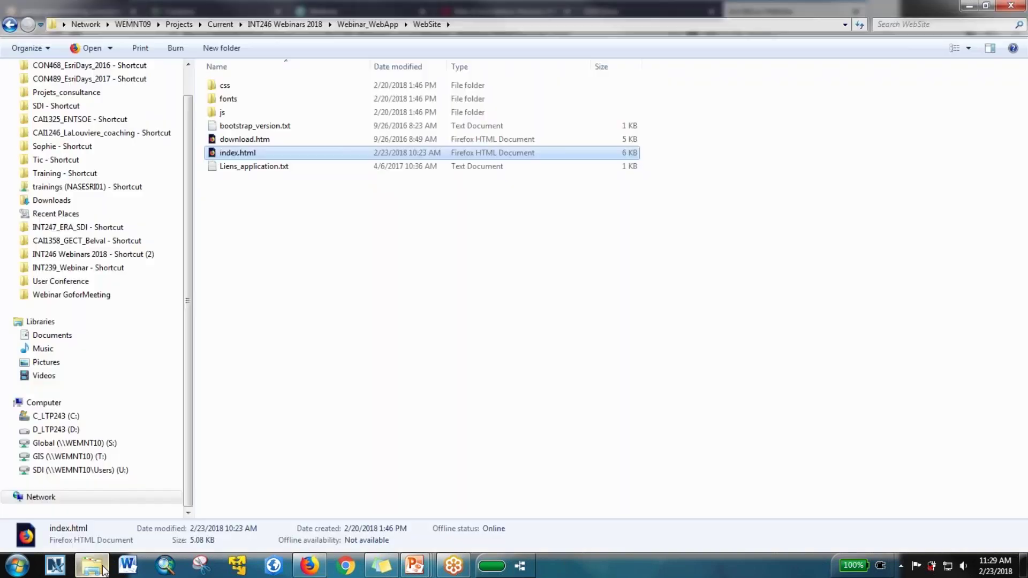
pyautogui.rightClick(239, 153)
pyautogui.click(287, 231)
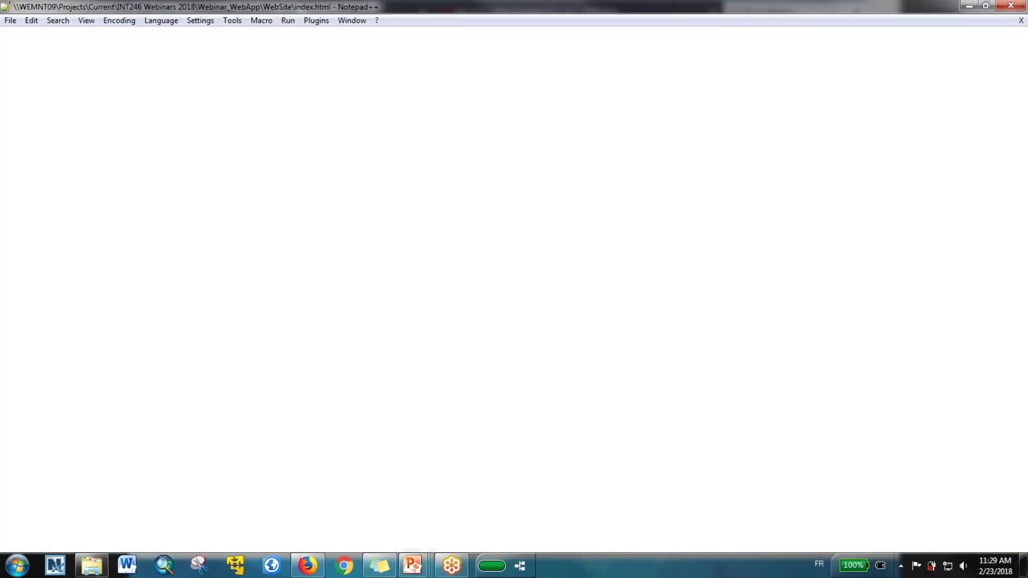
pyautogui.click(404, 277)
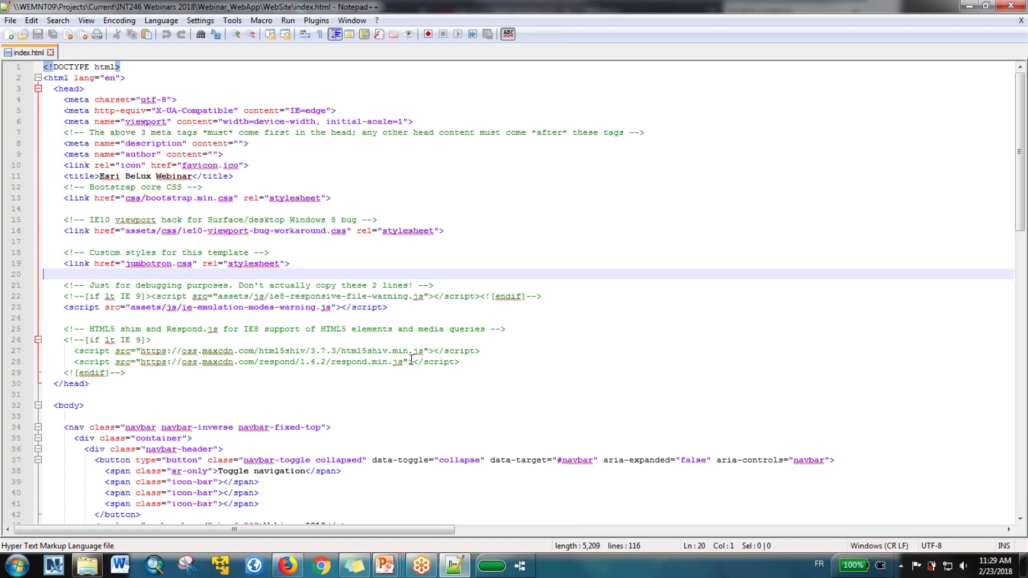
pyautogui.scroll(-2, 411, 359)
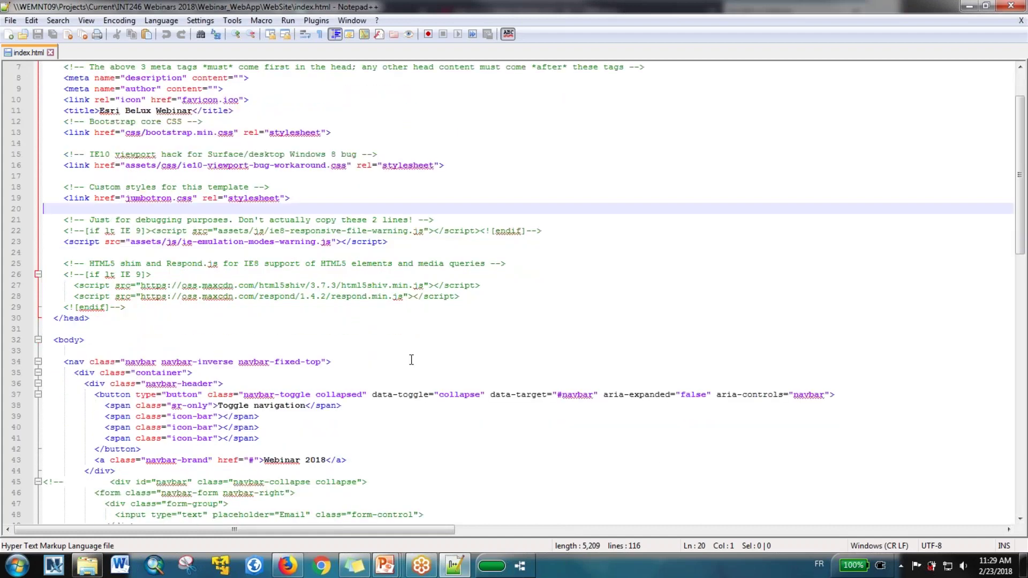
pyautogui.scroll(-6, 412, 360)
pyautogui.scroll(-16, 411, 360)
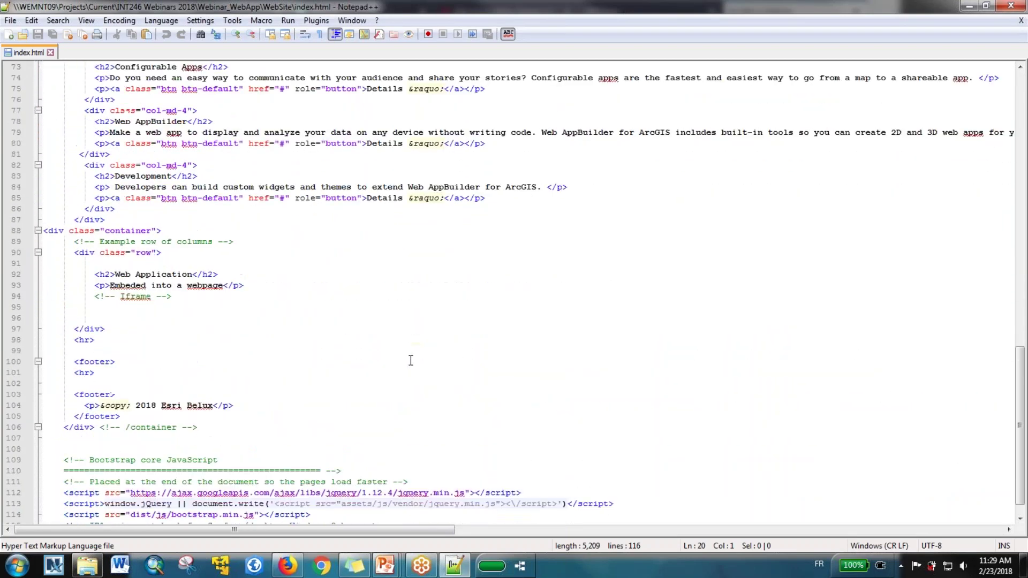
# Switch back to the Webinar app in Firefox and copy its 1080 x 720 iframe embed code.
pyautogui.click(289, 568)
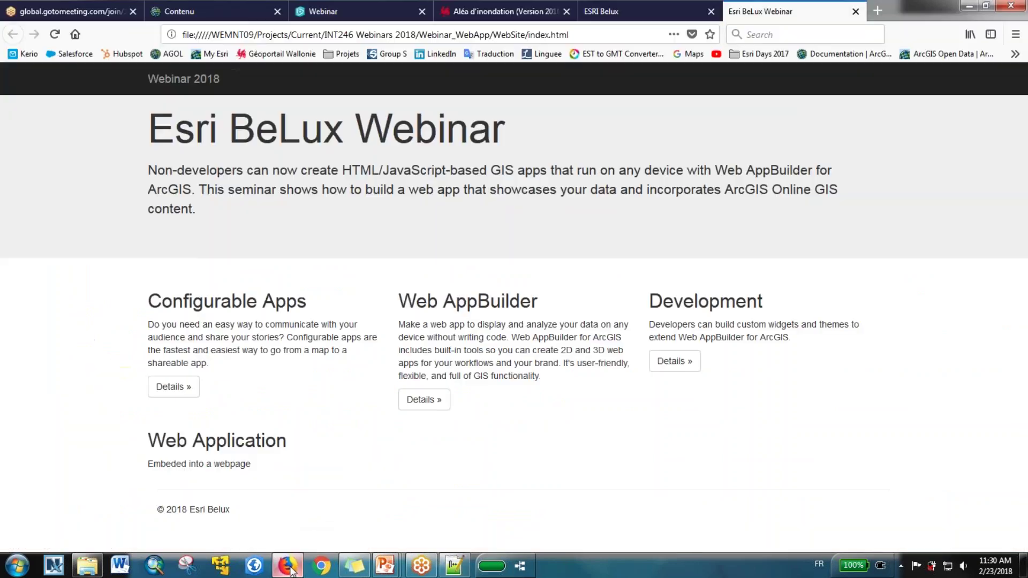
pyautogui.click(371, 6)
pyautogui.moveTo(897, 244); pyautogui.dragTo(811, 215)
pyautogui.hotkey('ctrl', 'c')
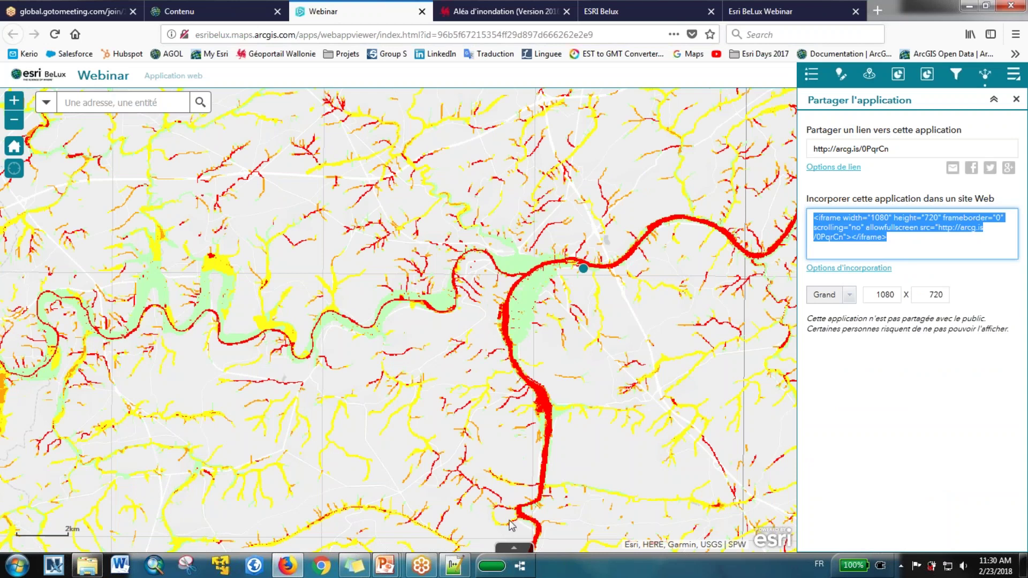
# Paste the iframe code on the line below the Iframe comment in index.html in Notepad++, save the file and close the editor.
pyautogui.click(422, 563)
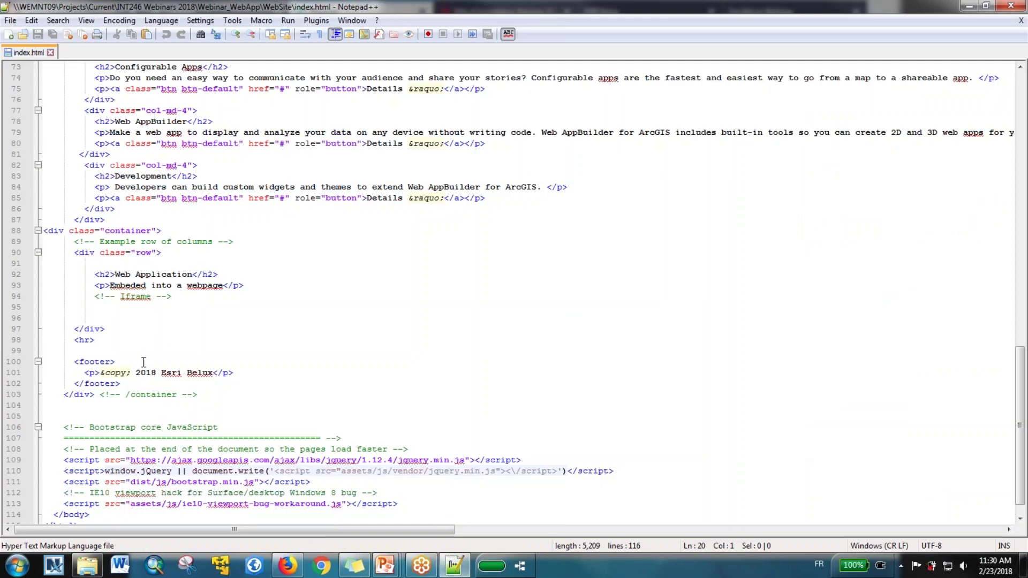
pyautogui.click(127, 306)
pyautogui.press('Tab')
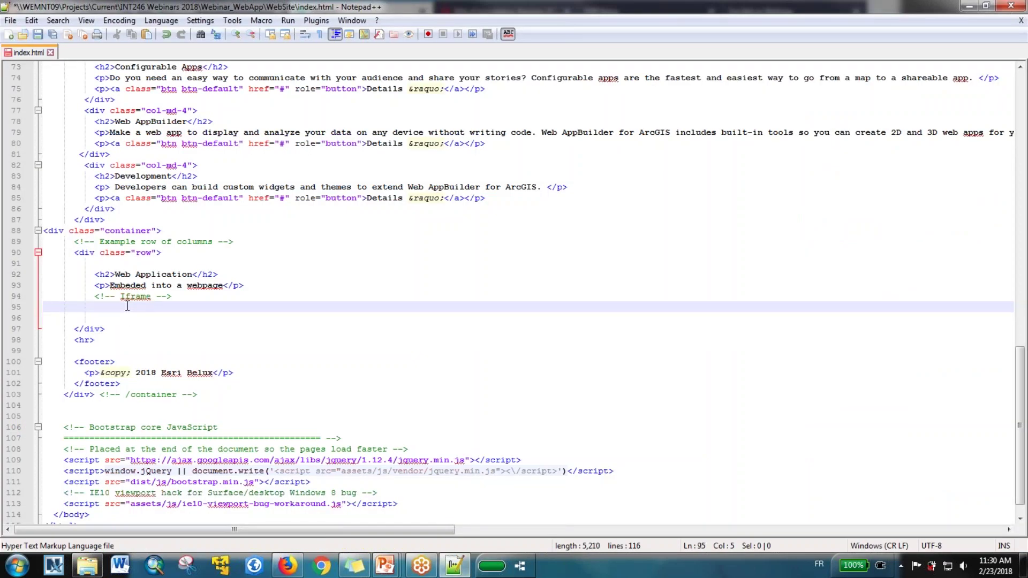
pyautogui.hotkey('ctrl', 'v')
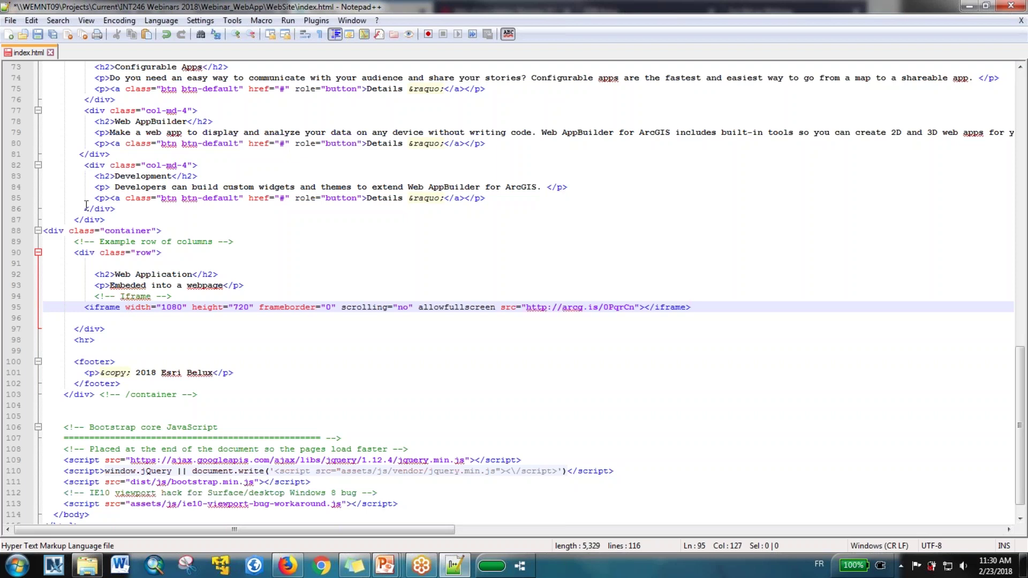
pyautogui.click(37, 35)
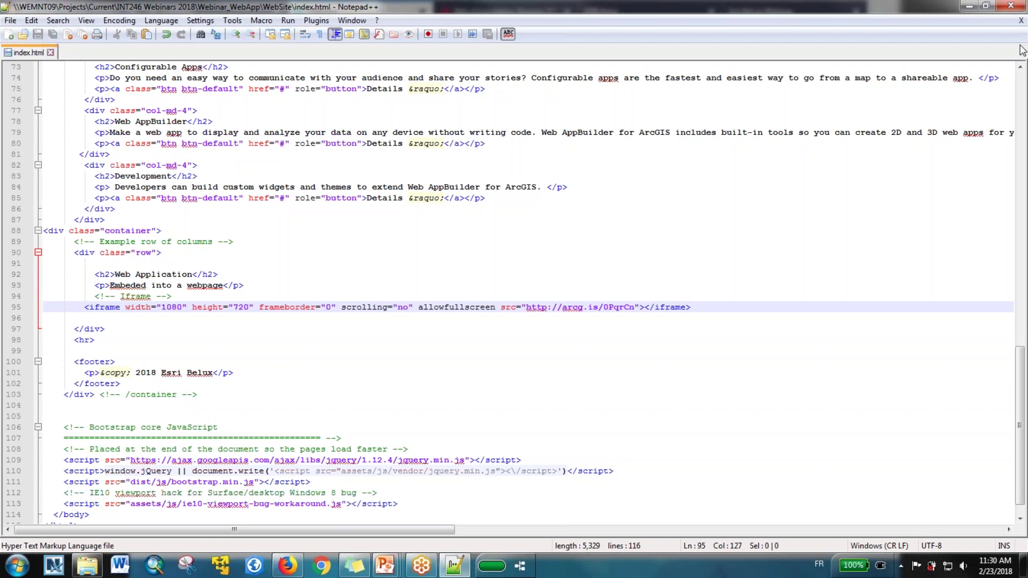
pyautogui.click(1010, 6)
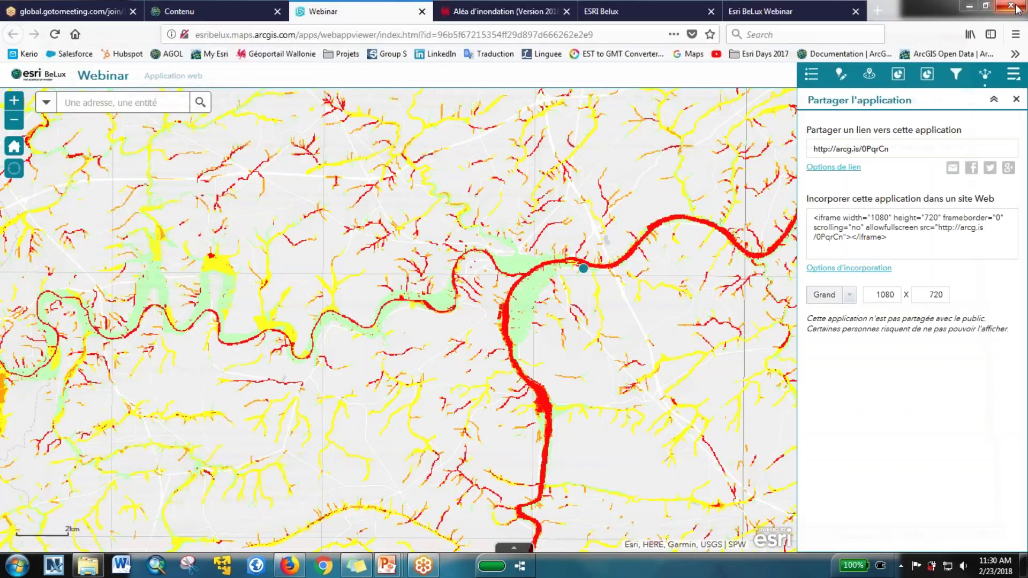
# Reload the Esri BeLux Webinar page and view the map application embedded under Web Application.
pyautogui.click(766, 6)
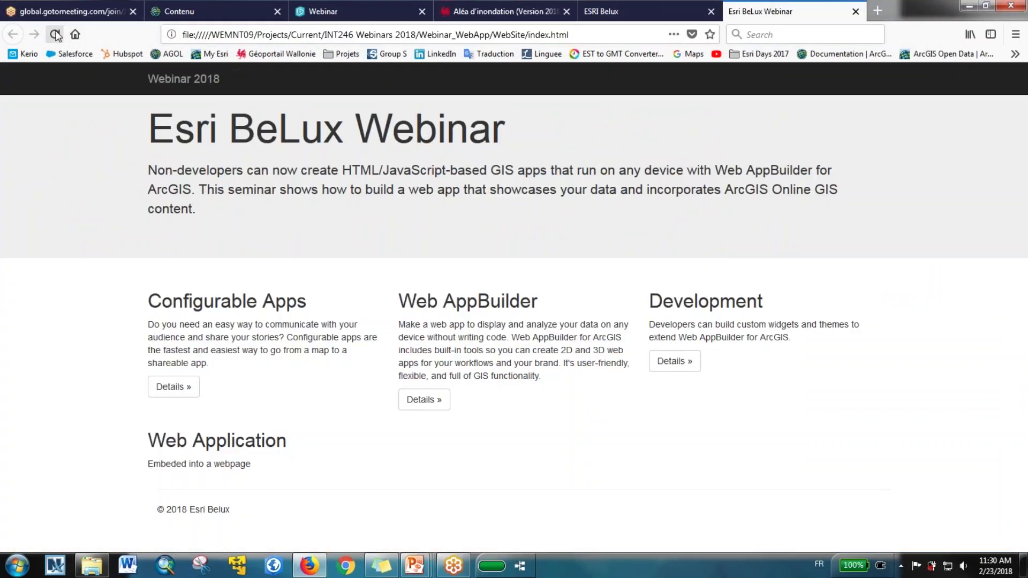
pyautogui.click(55, 34)
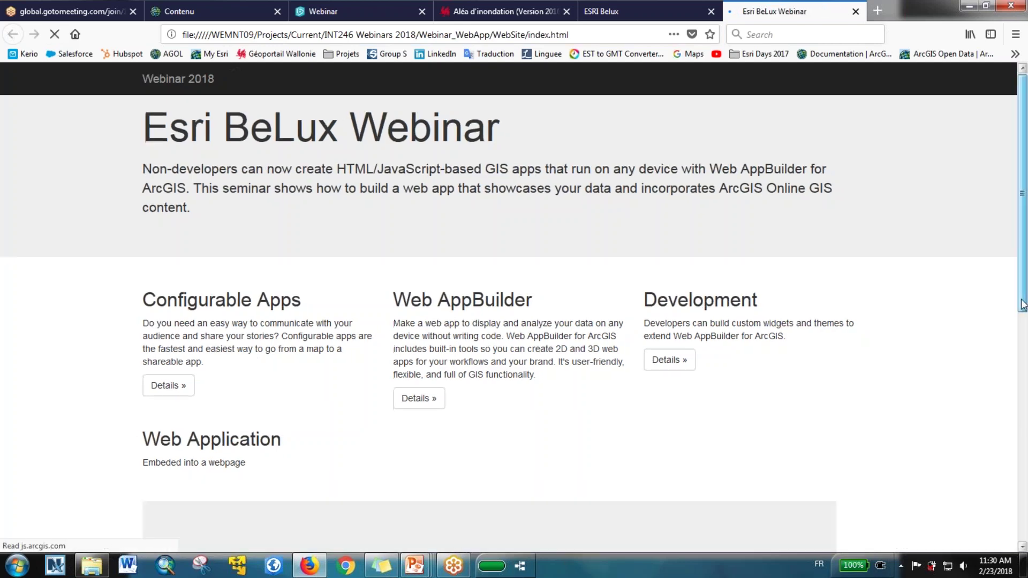
pyautogui.scroll(-2, 1019, 341)
pyautogui.moveTo(1019, 341); pyautogui.dragTo(1019, 496)
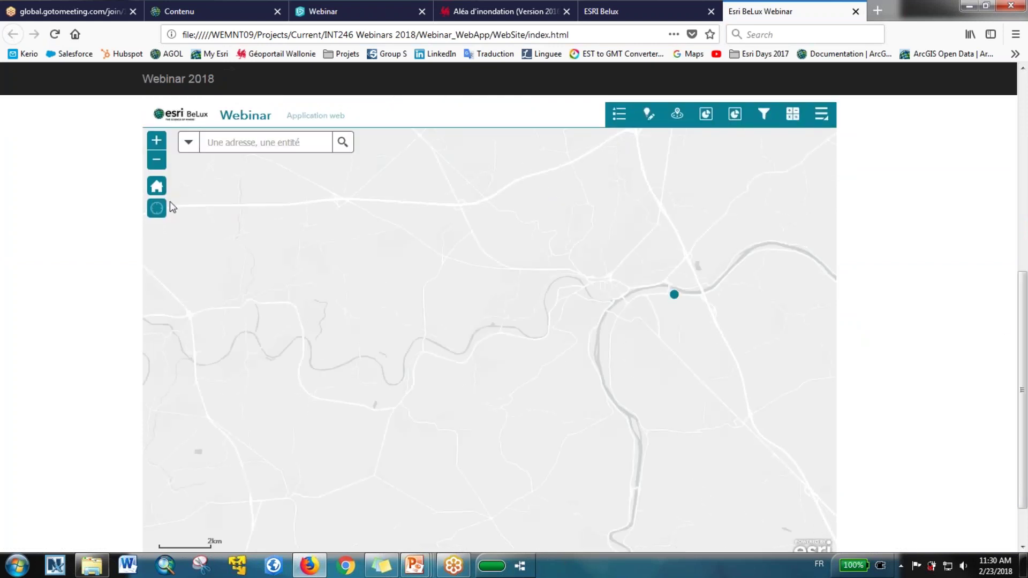
# Reset the embedded map to its home extent, centre it on Belgium and view the Infographie & Produit chart.
pyautogui.click(157, 187)
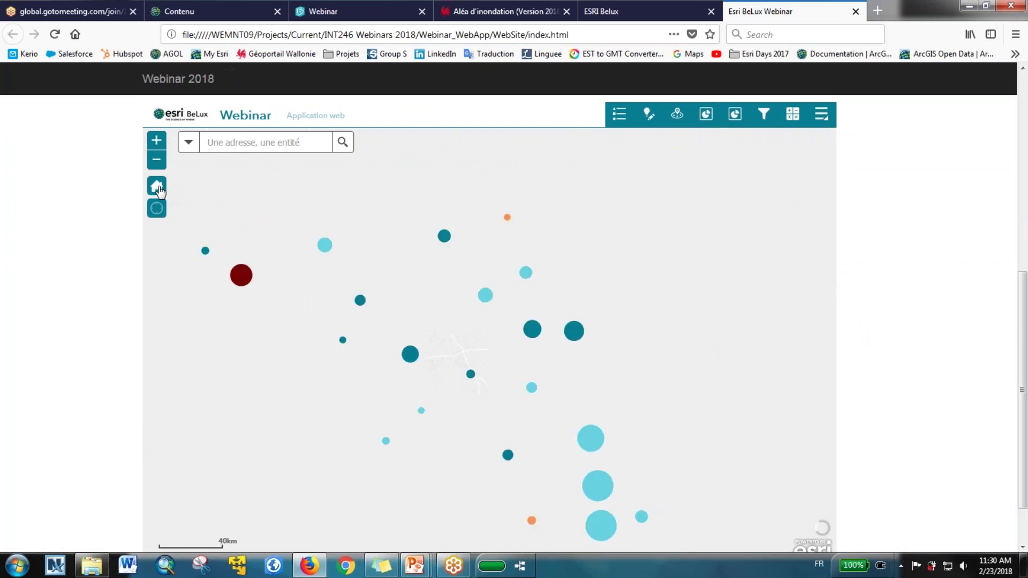
pyautogui.moveTo(643, 276); pyautogui.dragTo(698, 266)
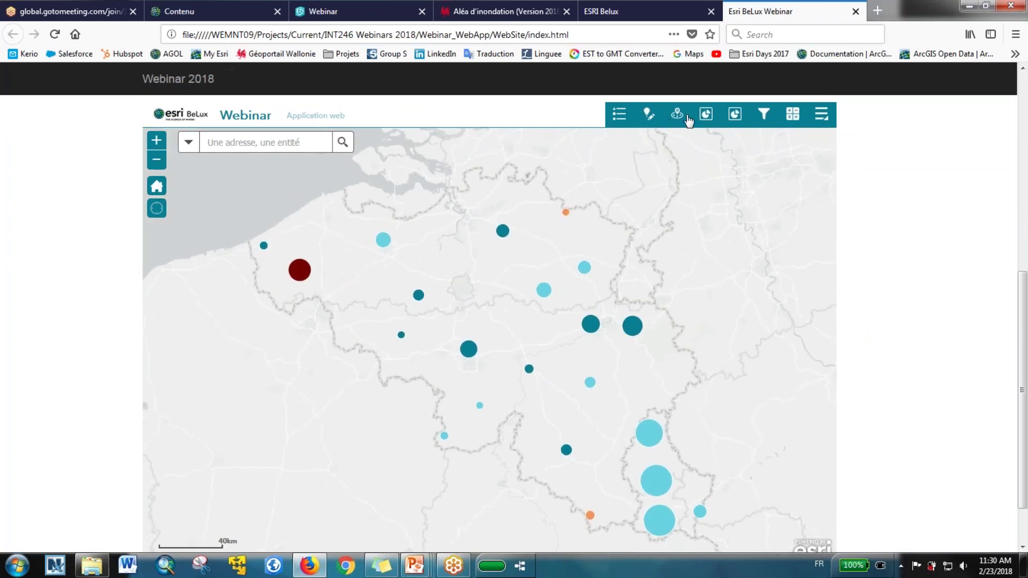
pyautogui.click(708, 115)
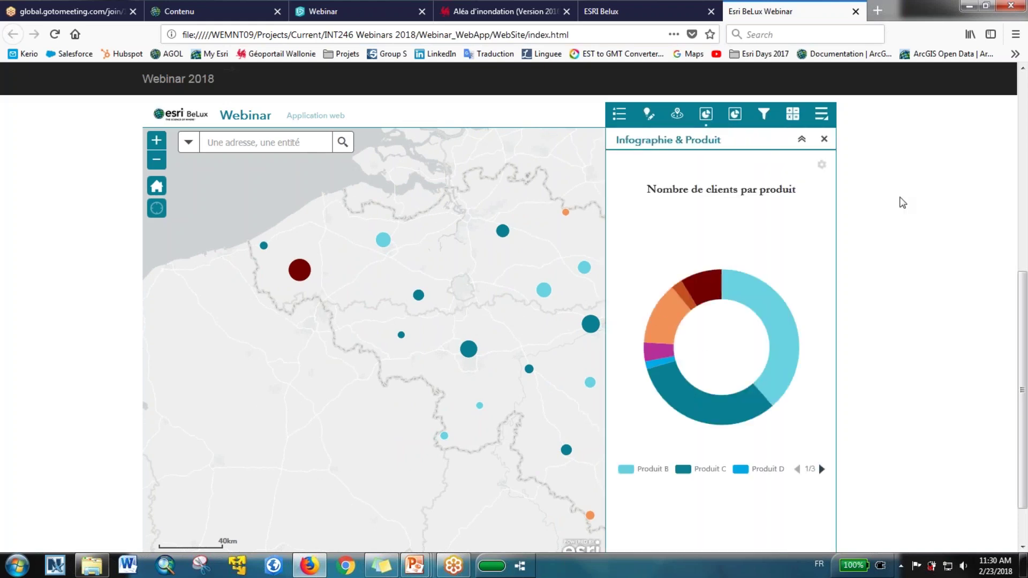
# Return to the full Webinar app and examine the police district boundaries over Brussels.
pyautogui.click(334, 14)
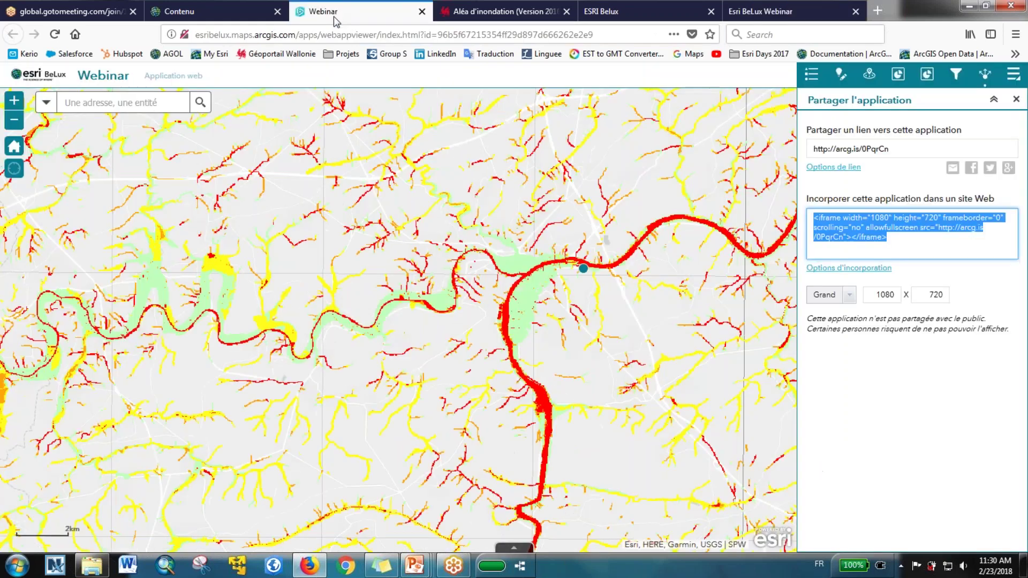
pyautogui.click(89, 105)
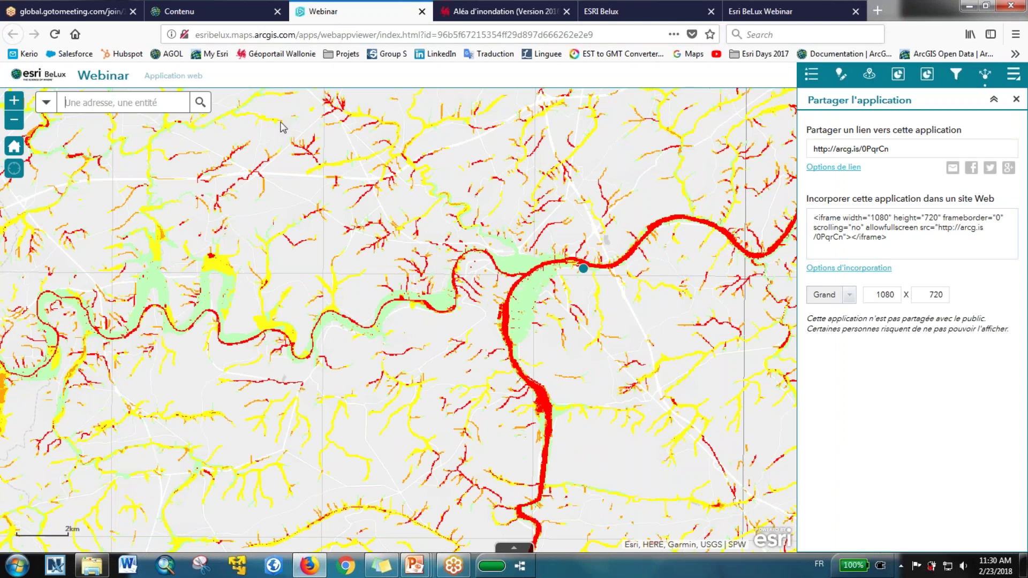
pyautogui.moveTo(353, 193); pyautogui.dragTo(513, 348)
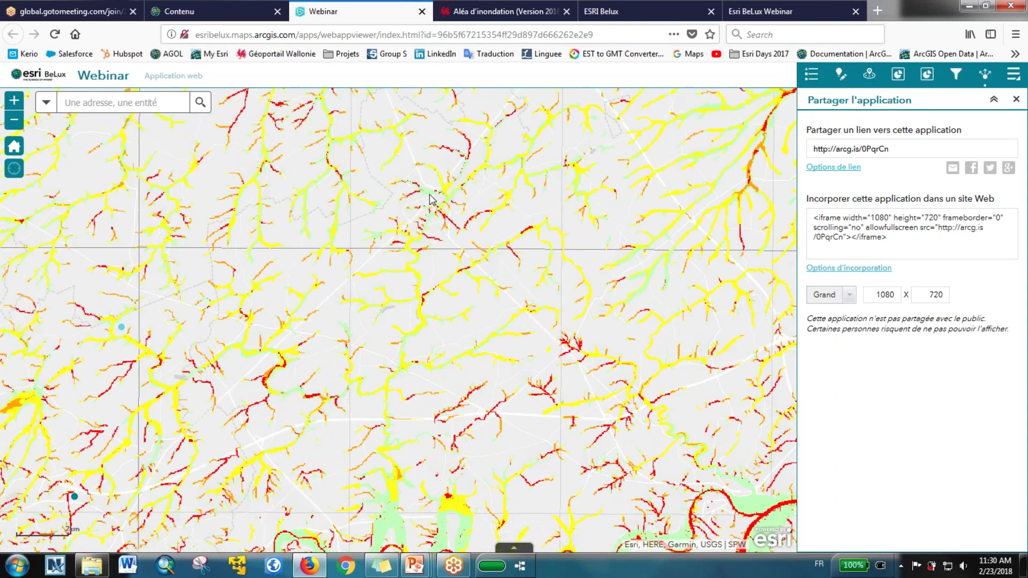
pyautogui.scroll(-2, 485, 358)
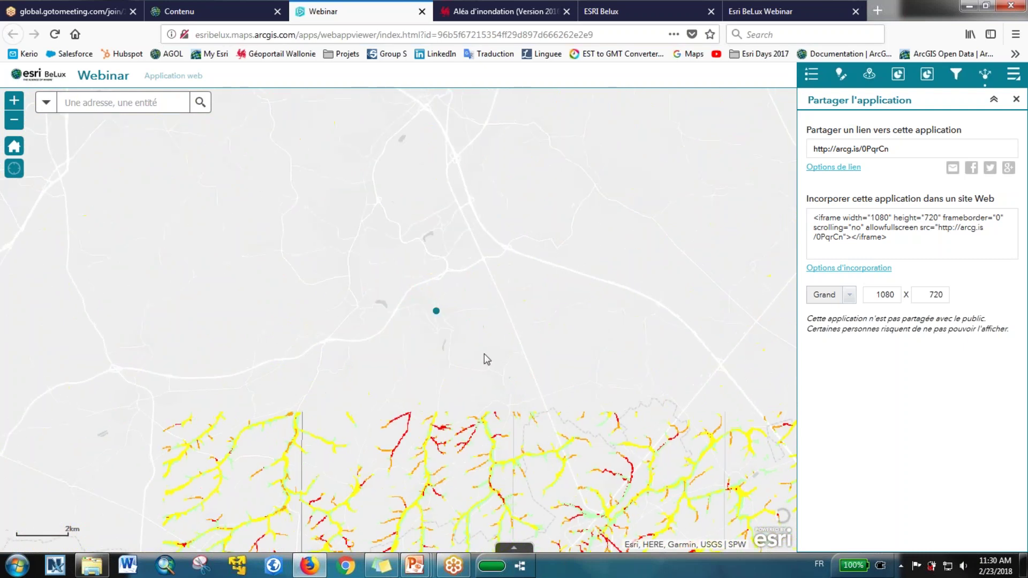
pyautogui.scroll(-2, 486, 358)
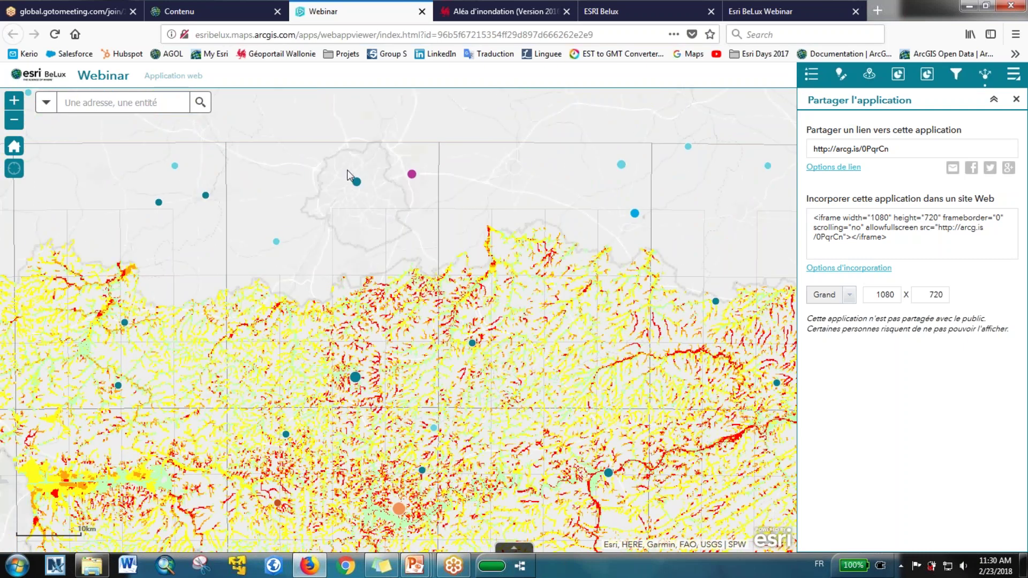
pyautogui.scroll(2, 347, 169)
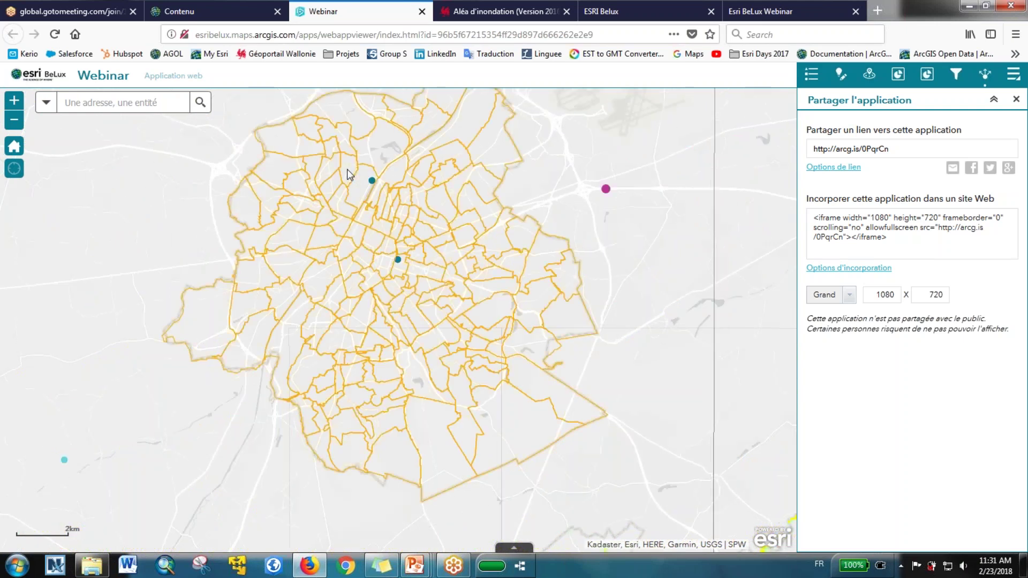
pyautogui.scroll(1, 347, 170)
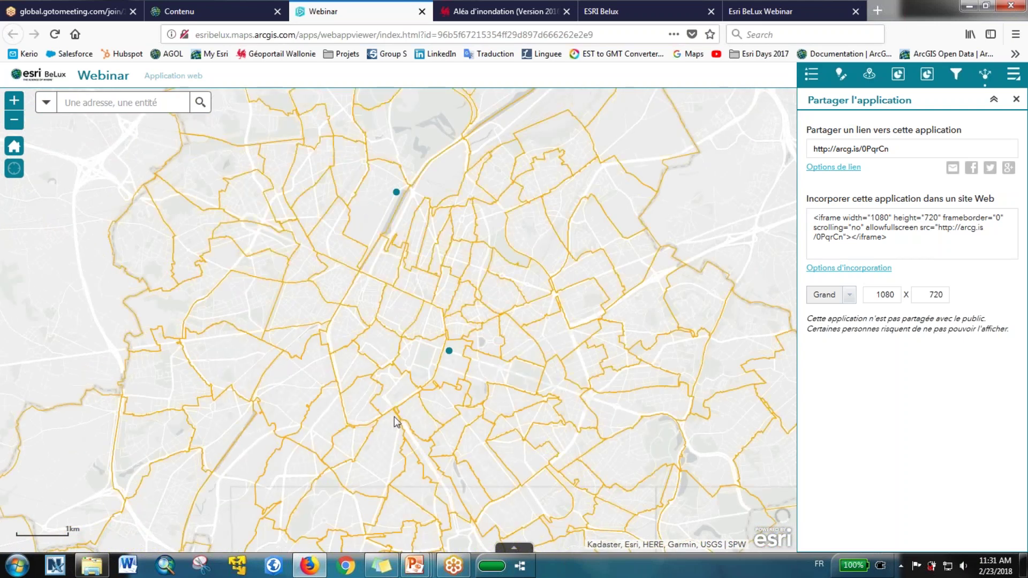
pyautogui.moveTo(395, 404); pyautogui.dragTo(375, 296)
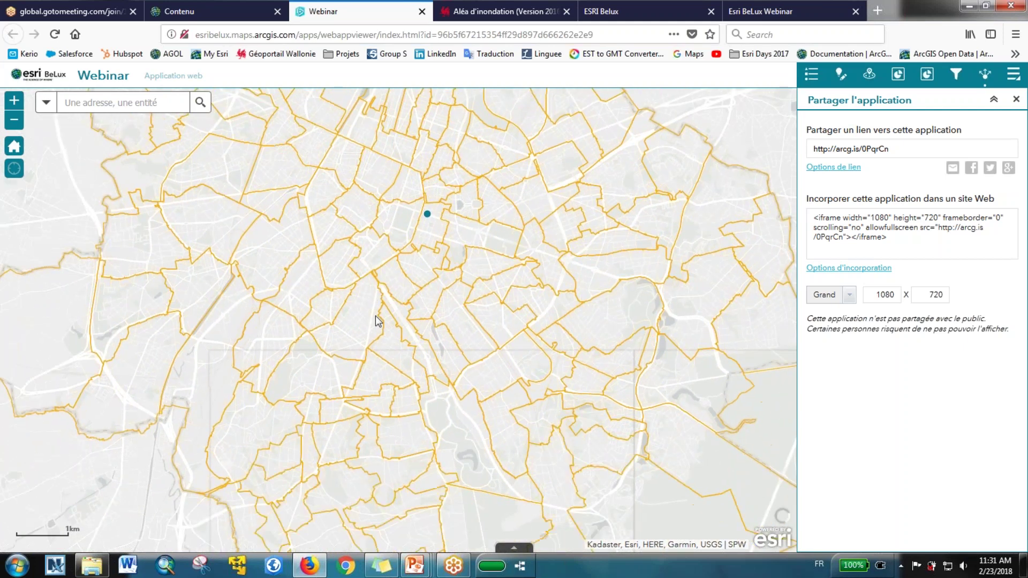
pyautogui.scroll(-1, 377, 317)
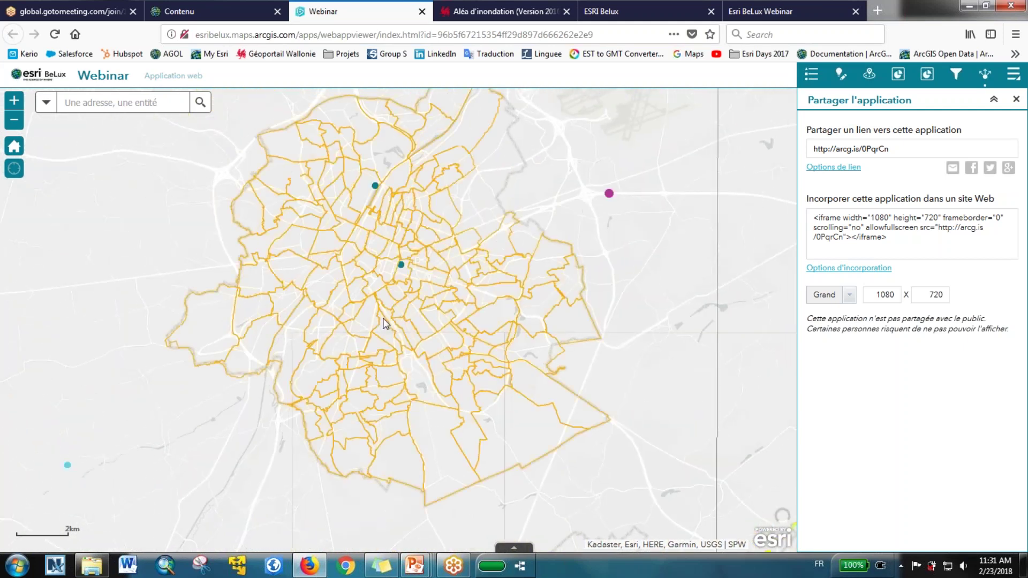
pyautogui.moveTo(397, 330); pyautogui.dragTo(435, 345)
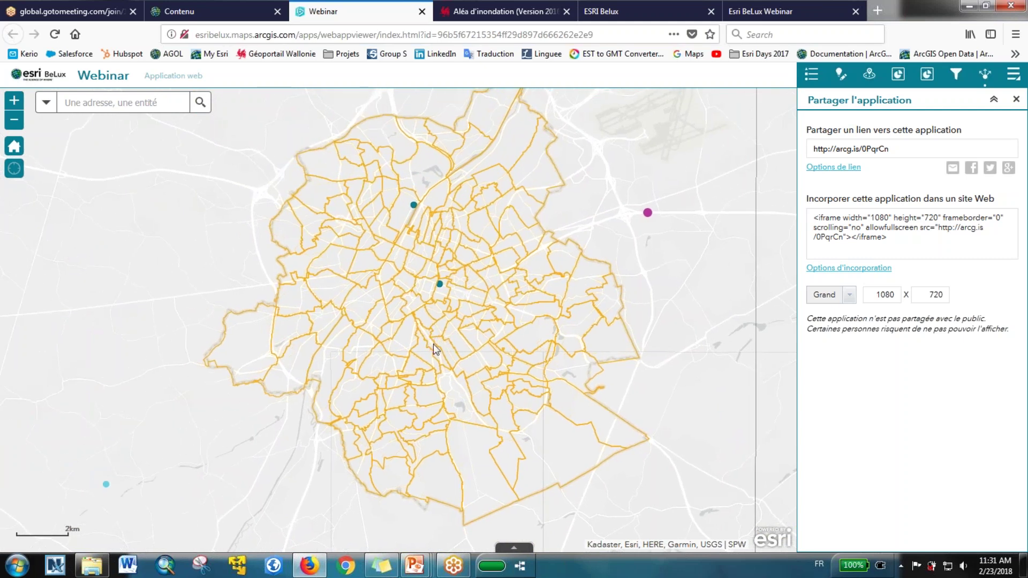
# Search the Webinar app for "orange" and locate the PRINCE D'ORANGE police district on the map.
pyautogui.click(147, 106)
pyautogui.write('orange')
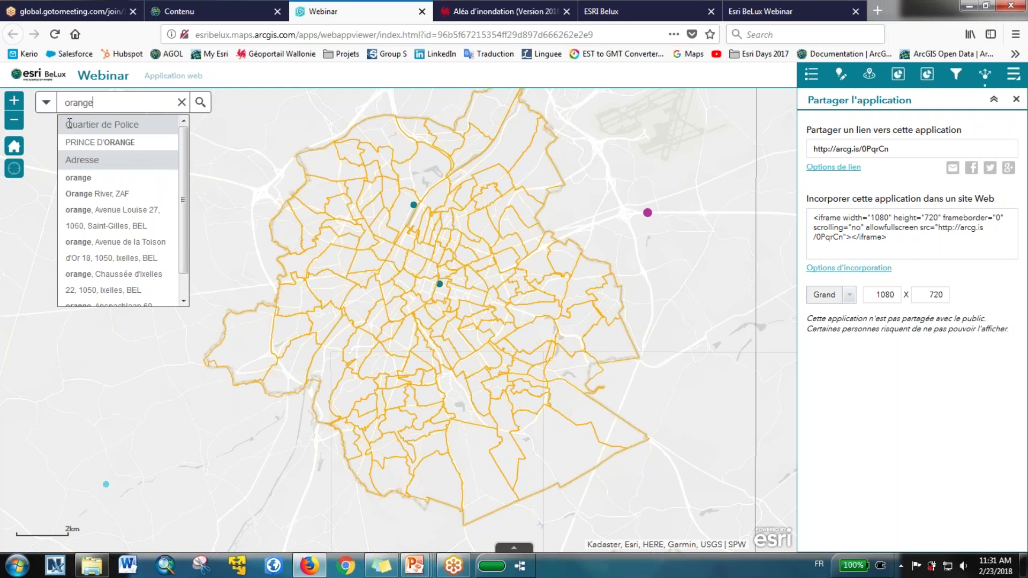
pyautogui.click(130, 144)
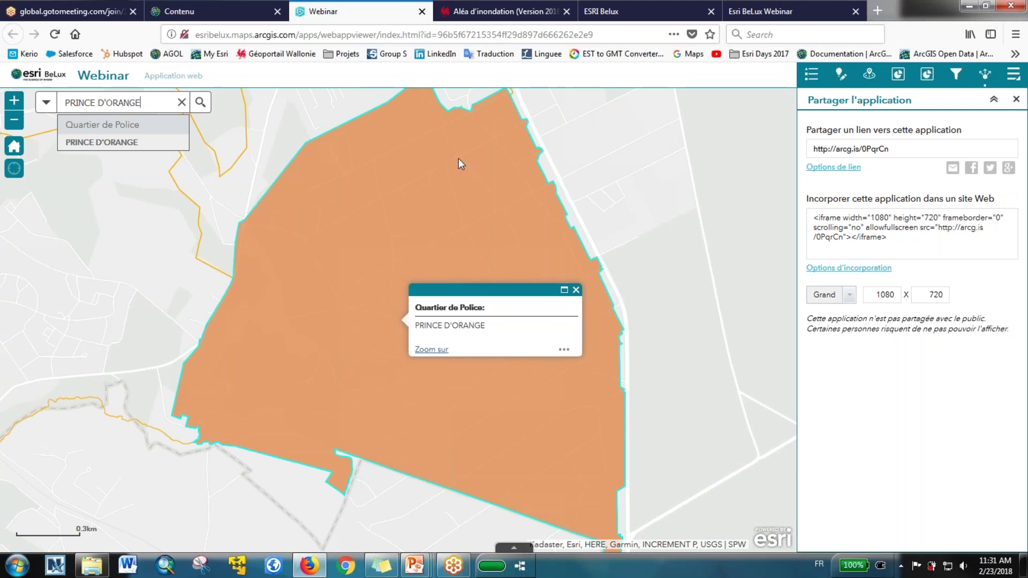
# Open the Clients Webinar web map's item page from the Webinars content and start a new web application with Web AppBuilder.
pyautogui.click(198, 16)
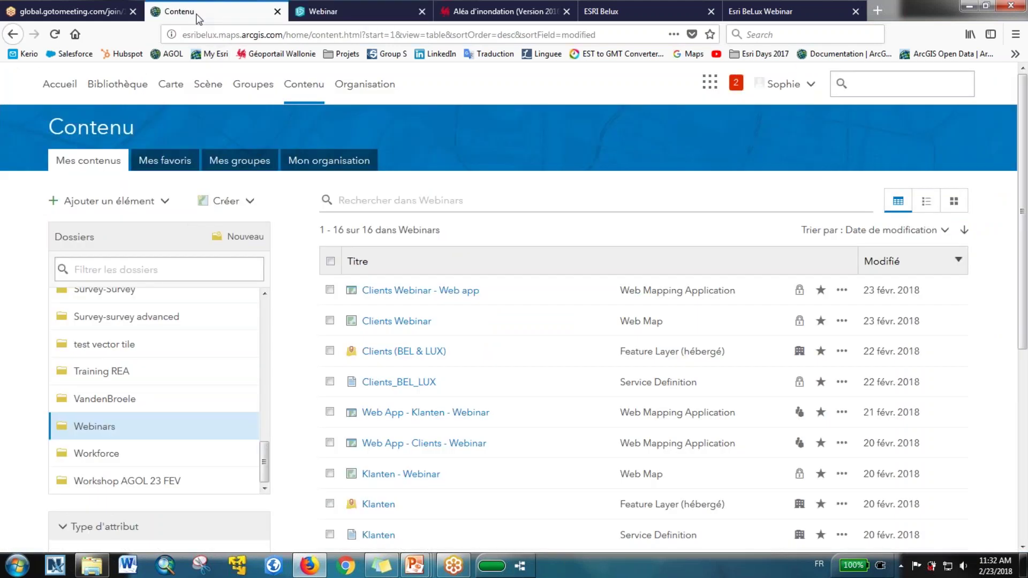
pyautogui.click(398, 324)
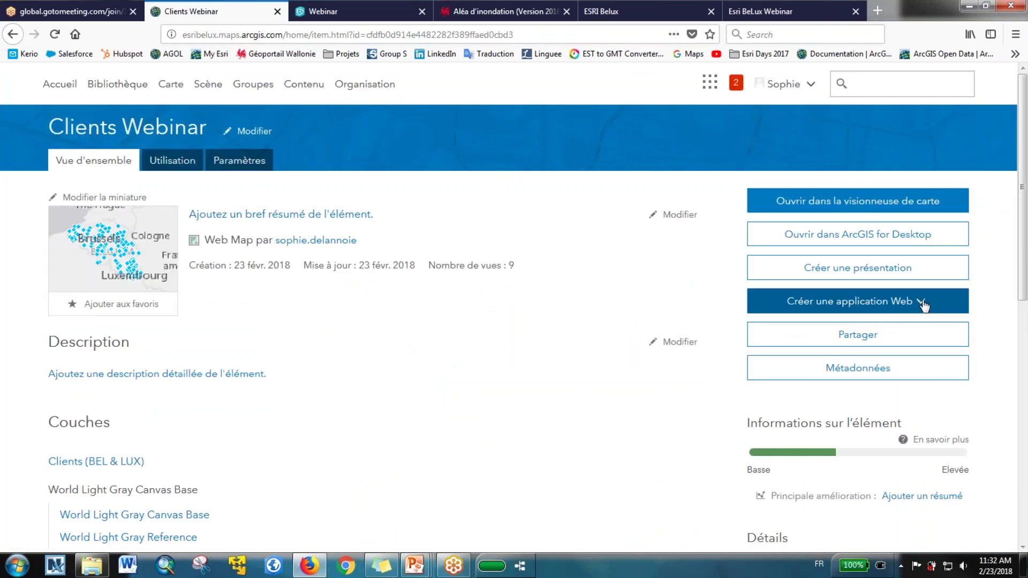
pyautogui.click(924, 305)
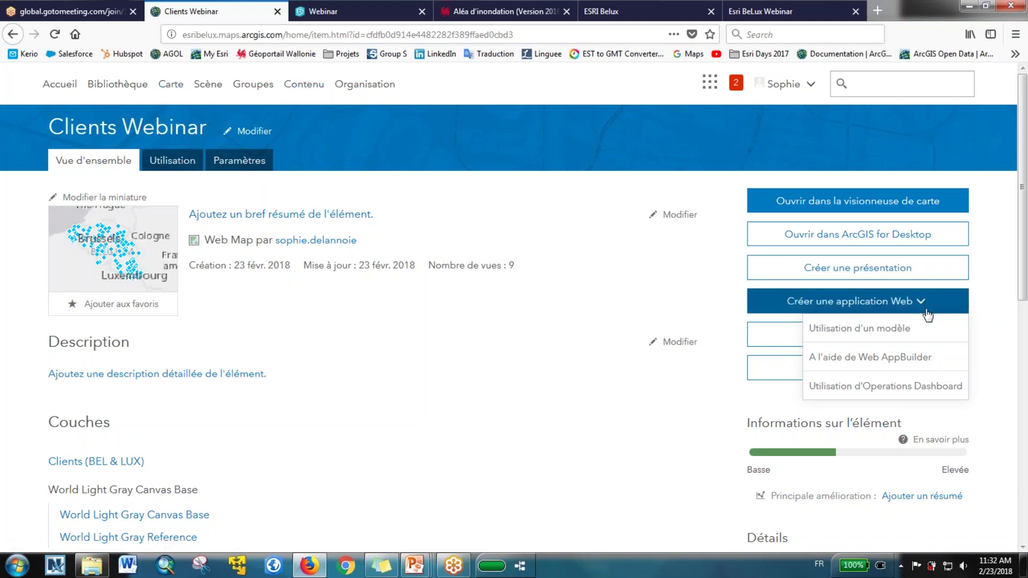
pyautogui.click(923, 361)
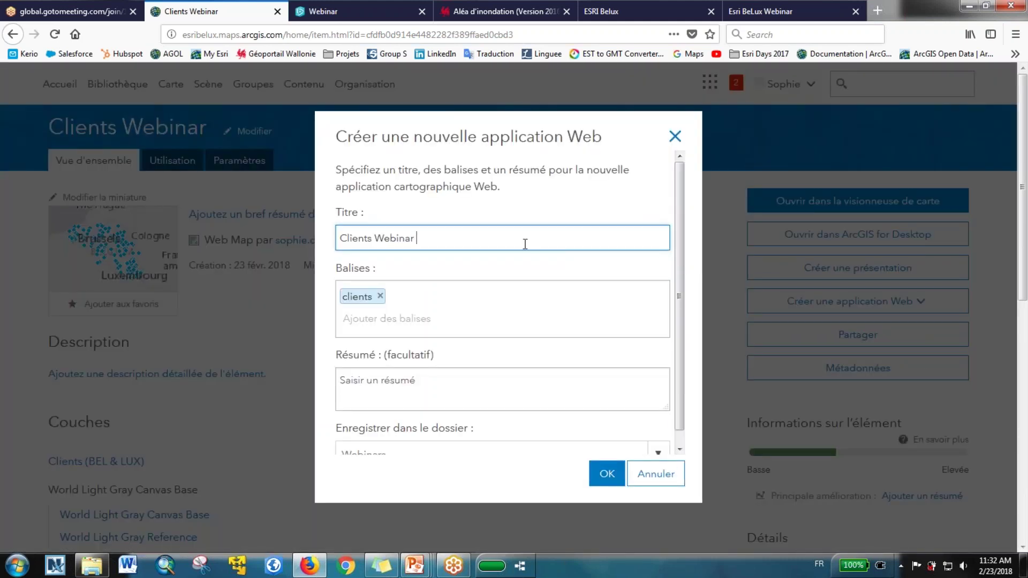
# Title the new application "Clients Webinar - WebAppBuilder" and create it in the Webinars folder.
pyautogui.write('- WebAppBuilder')
pyautogui.click(534, 287)
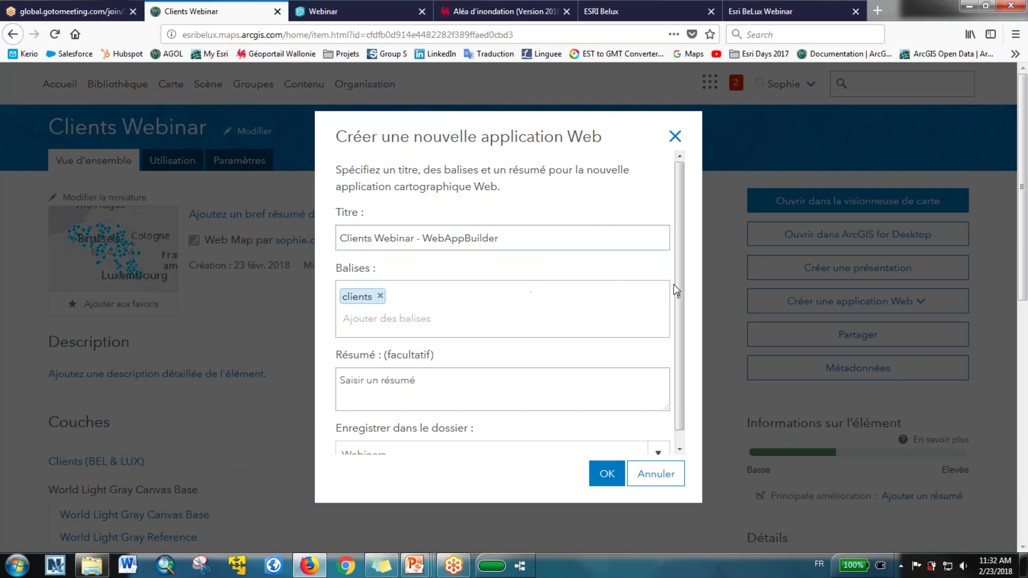
pyautogui.scroll(-1, 677, 278)
pyautogui.click(617, 478)
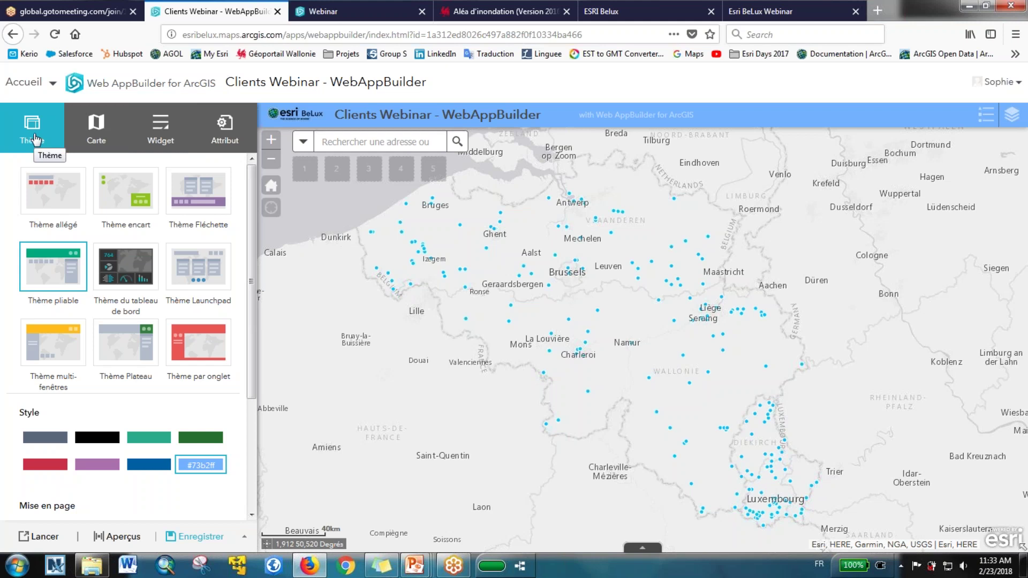
# Try the Encart theme and the Launchpad theme on the app, checking how Launchpad displays the legend.
pyautogui.click(150, 200)
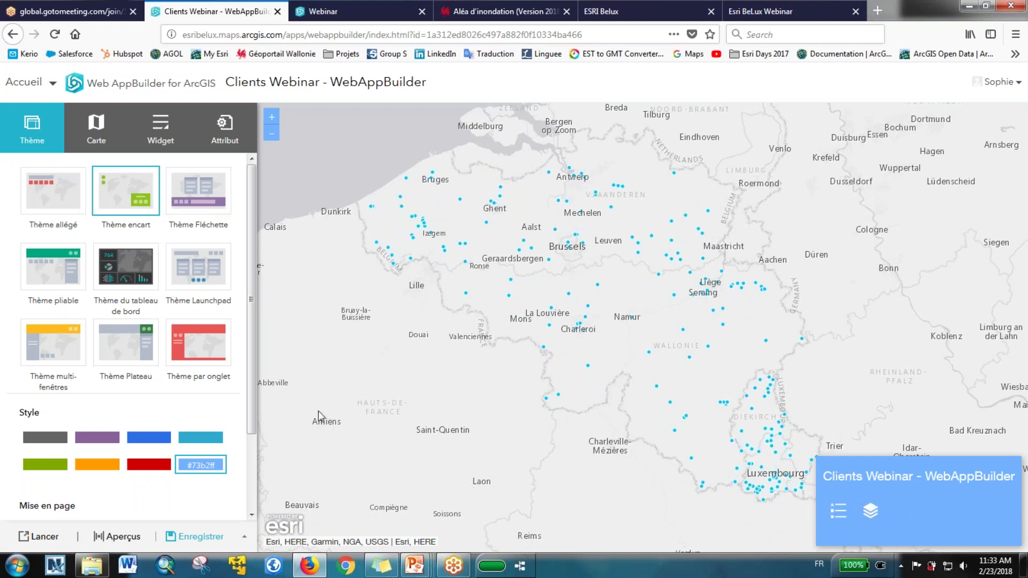
pyautogui.click(210, 268)
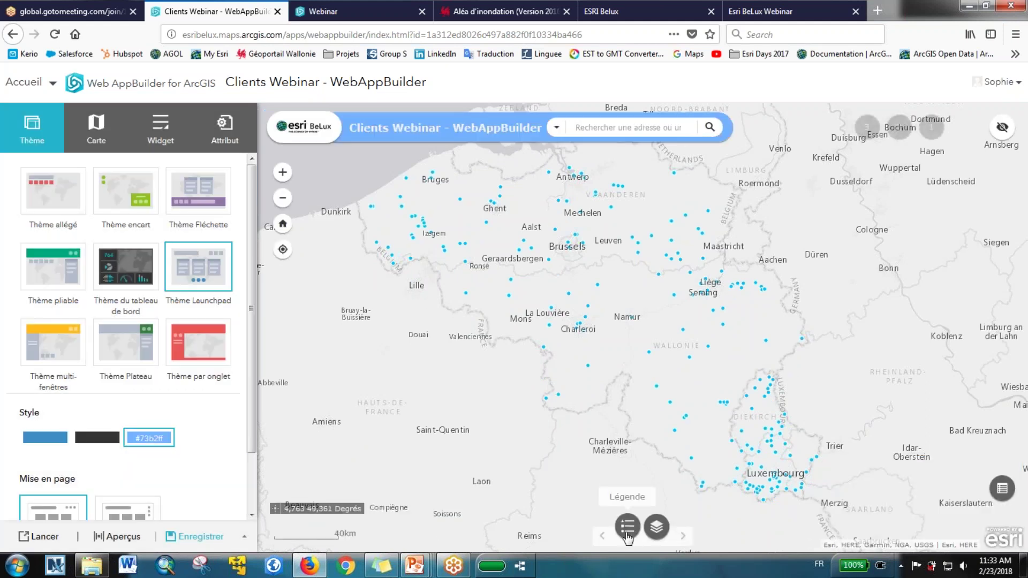
pyautogui.click(627, 534)
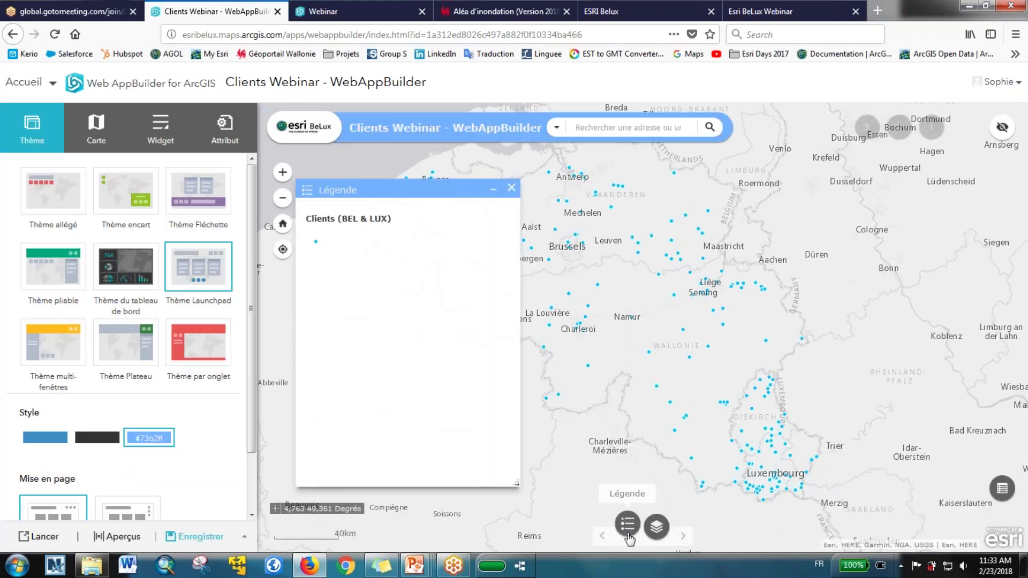
pyautogui.click(511, 189)
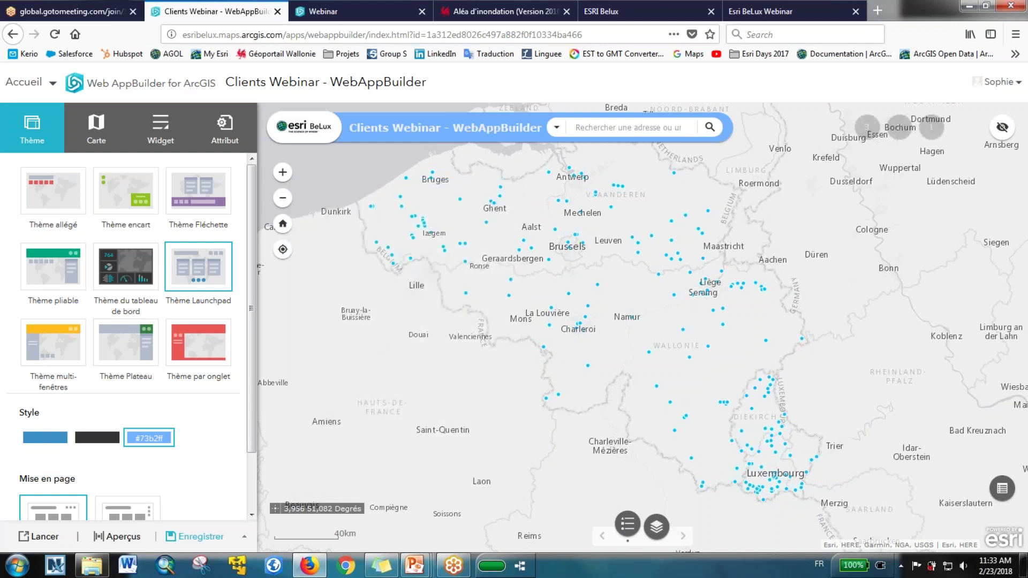
# Apply the Plateau theme to the app and set its style to the bright blue preset colour.
pyautogui.click(153, 342)
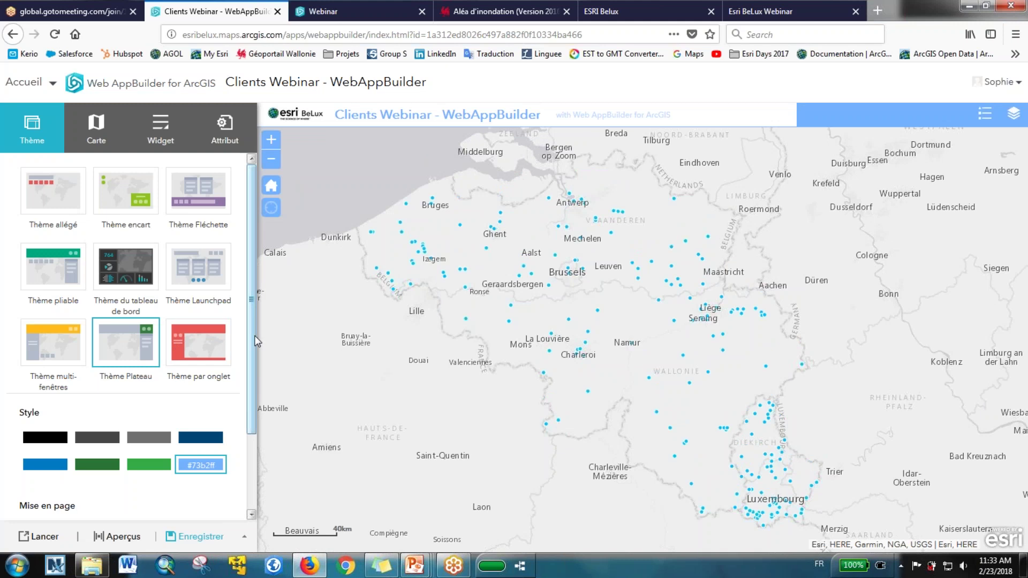
pyautogui.scroll(-3, 252, 341)
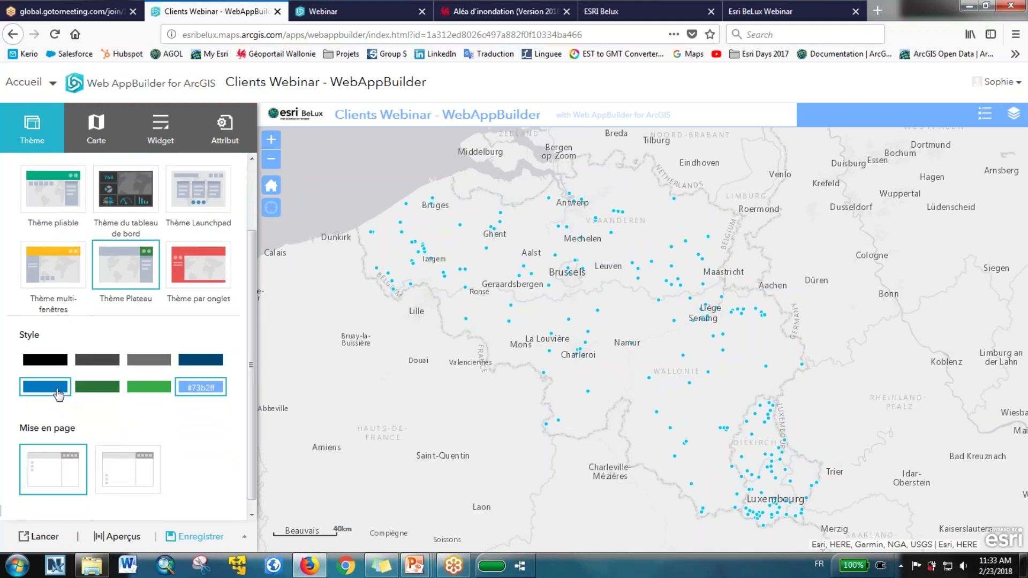
pyautogui.click(216, 392)
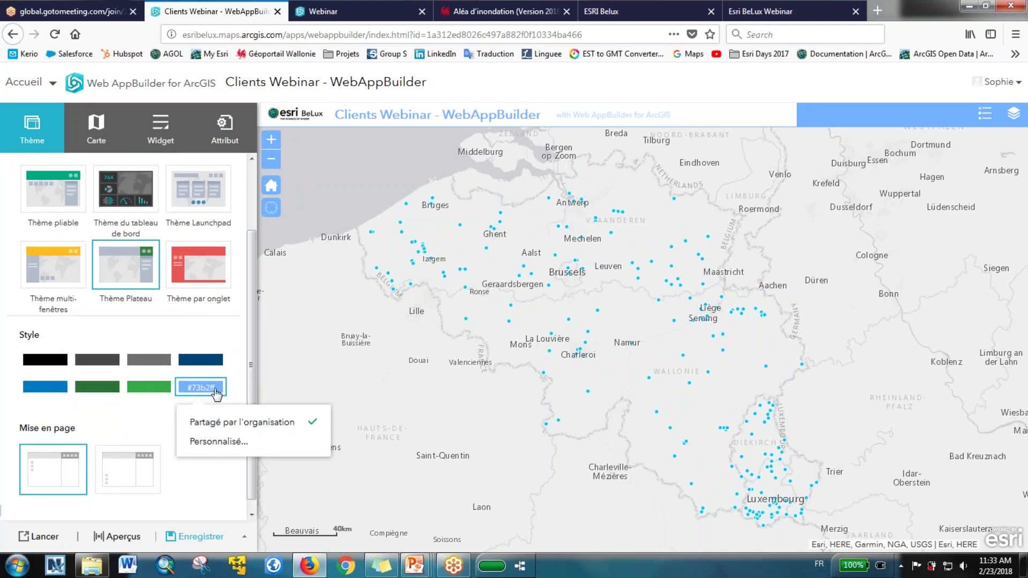
pyautogui.click(53, 391)
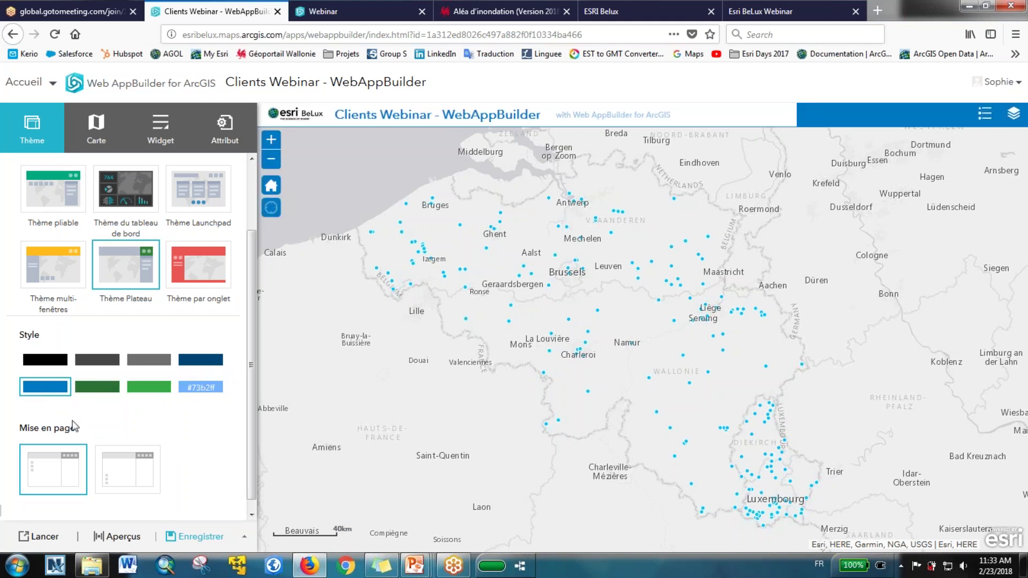
# Try the Plateau theme's second page layout and restore the first one.
pyautogui.click(133, 495)
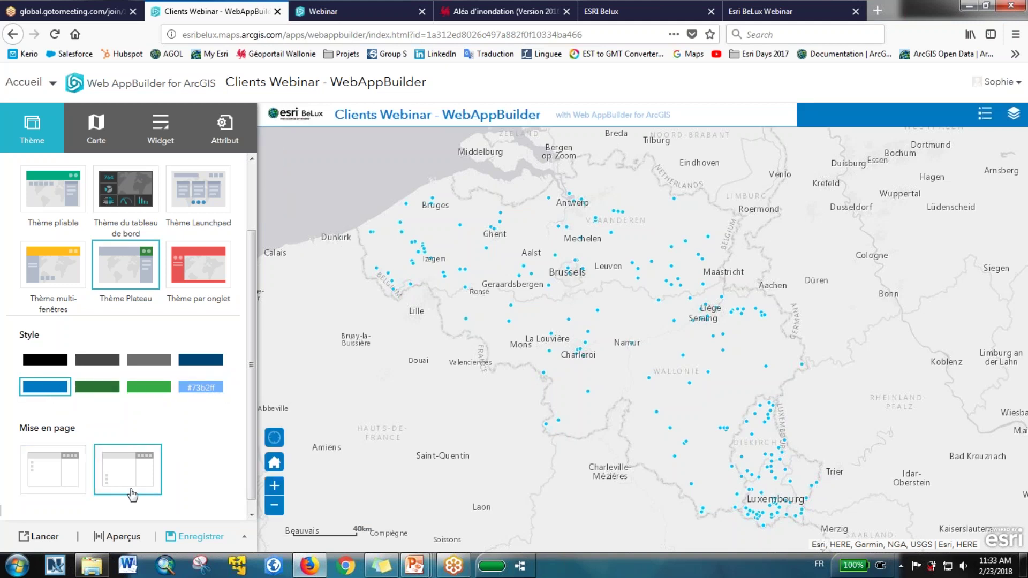
pyautogui.click(79, 484)
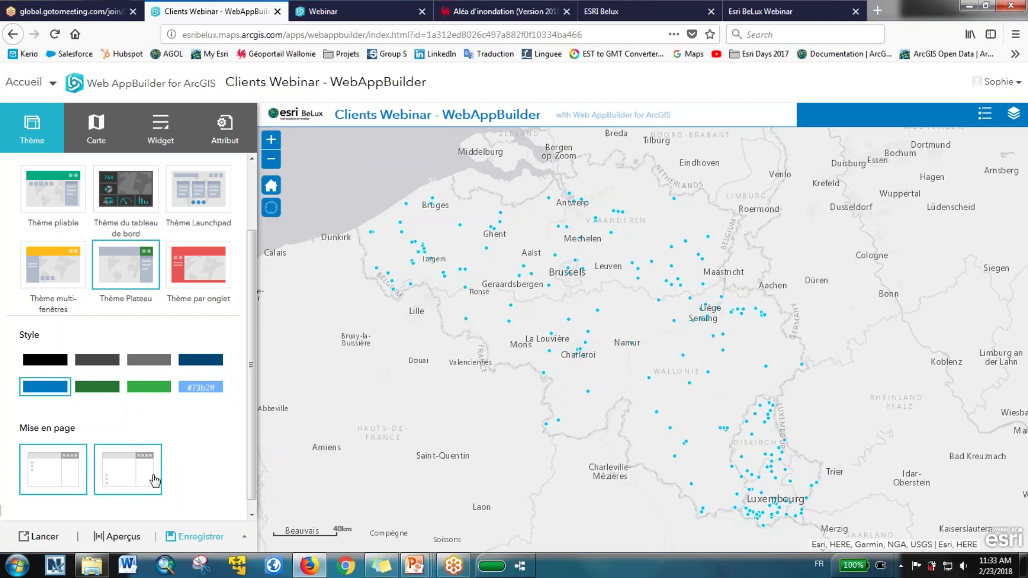
pyautogui.moveTo(253, 395); pyautogui.dragTo(252, 303)
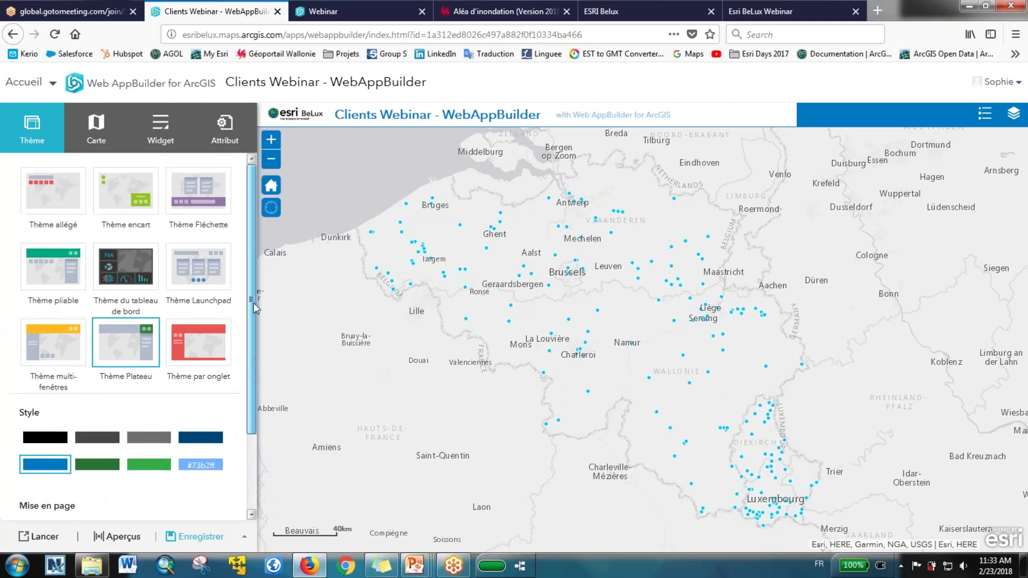
# Review the Clients Webinar map's initial extent settings, previewing a closer view around Brussels and returning to the home extent.
pyautogui.click(94, 132)
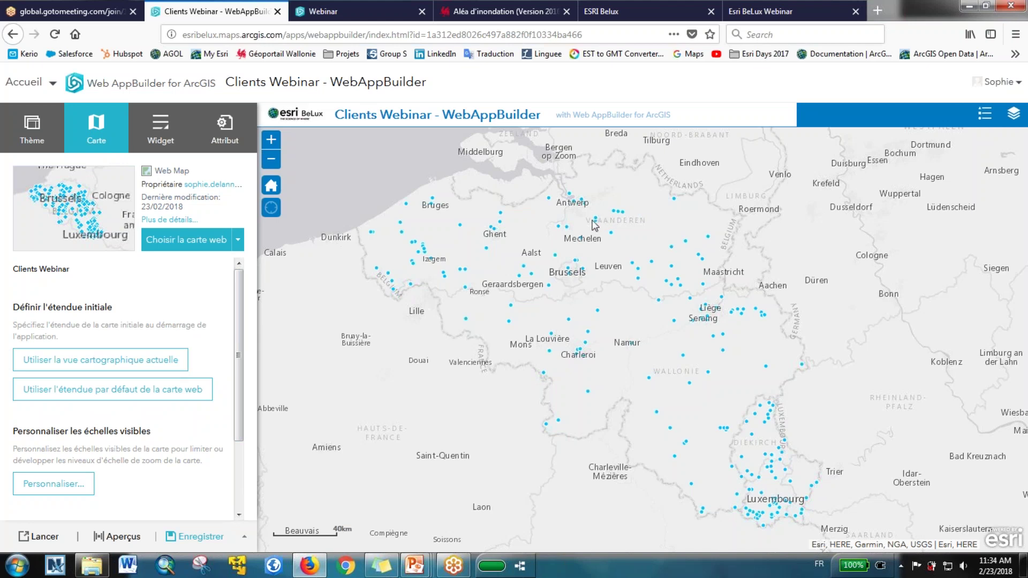
pyautogui.scroll(1, 567, 262)
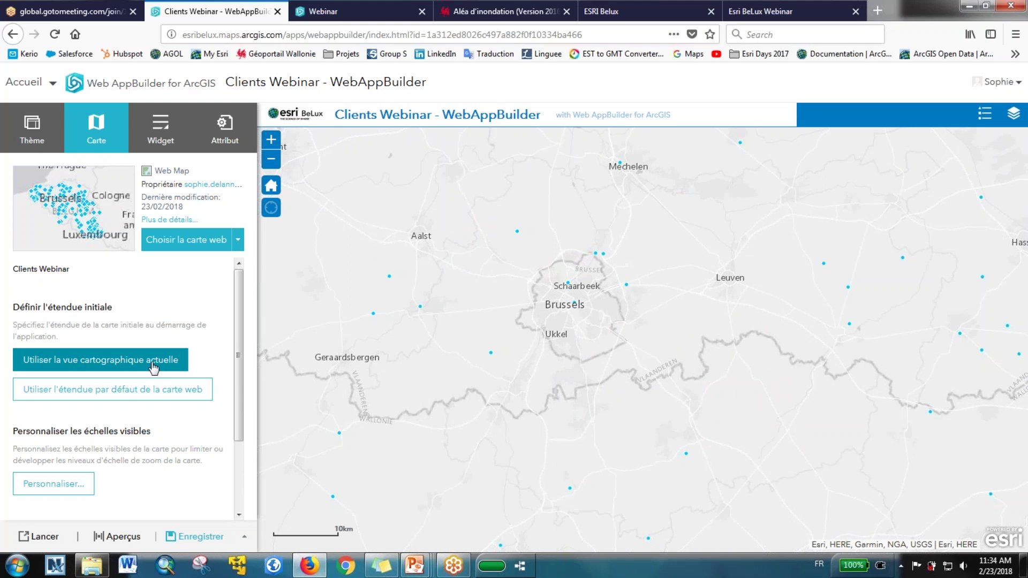
pyautogui.click(272, 187)
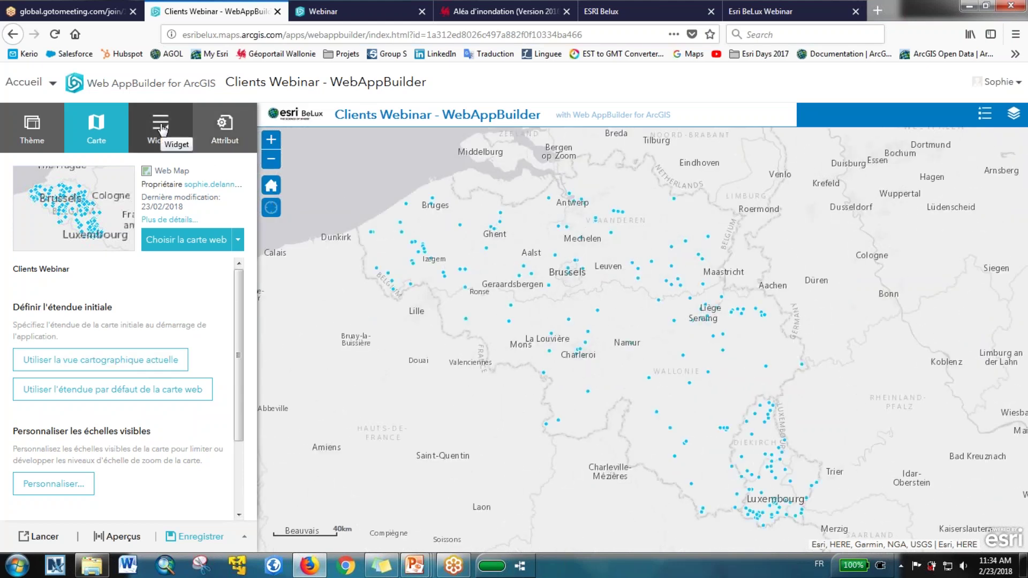
# Turn on the Rechercher (search) widget in the app.
pyautogui.click(162, 131)
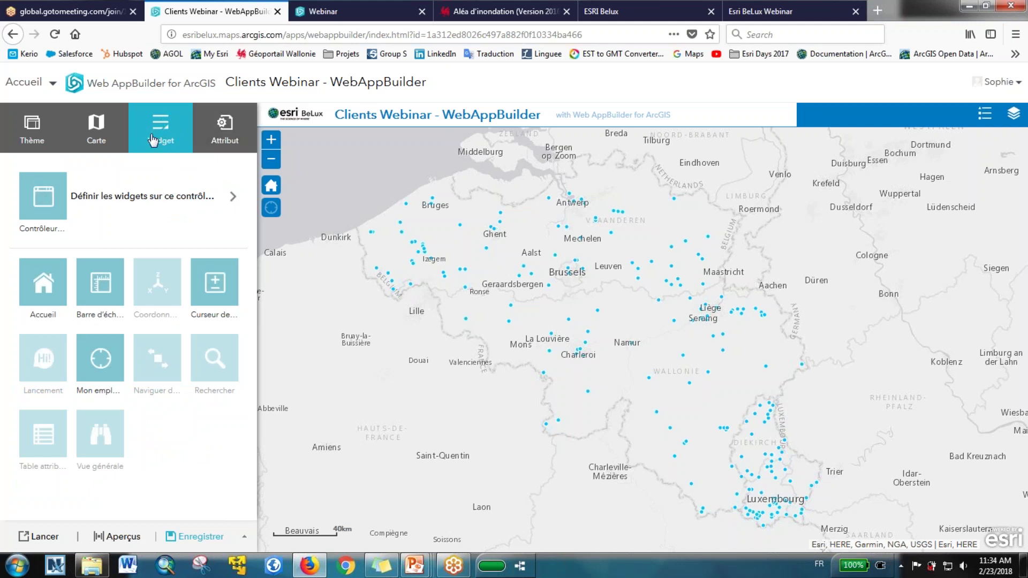
pyautogui.moveTo(43, 277)
pyautogui.moveTo(208, 290)
pyautogui.click(231, 342)
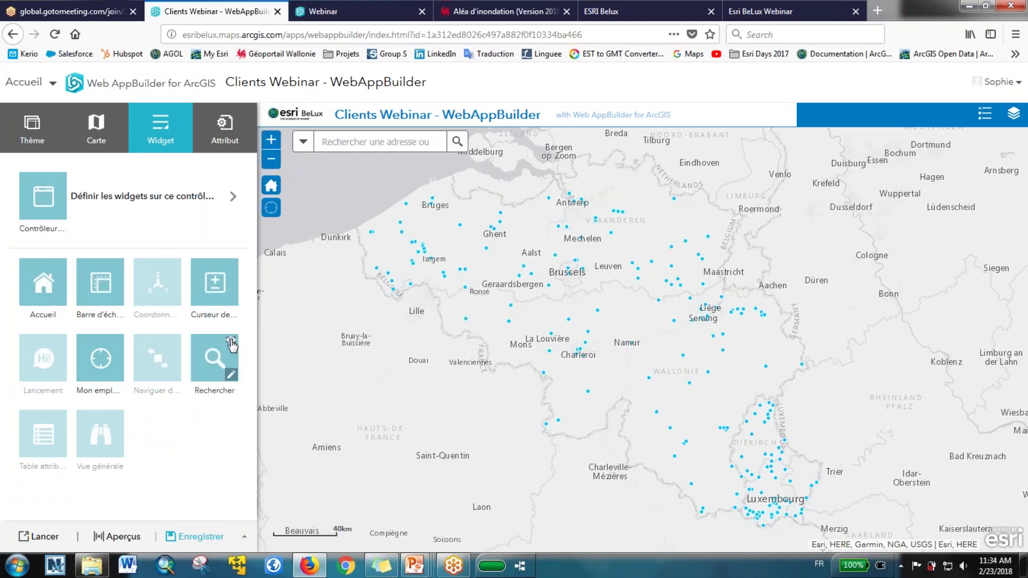
pyautogui.click(230, 343)
pyautogui.click(231, 343)
pyautogui.moveTo(230, 370)
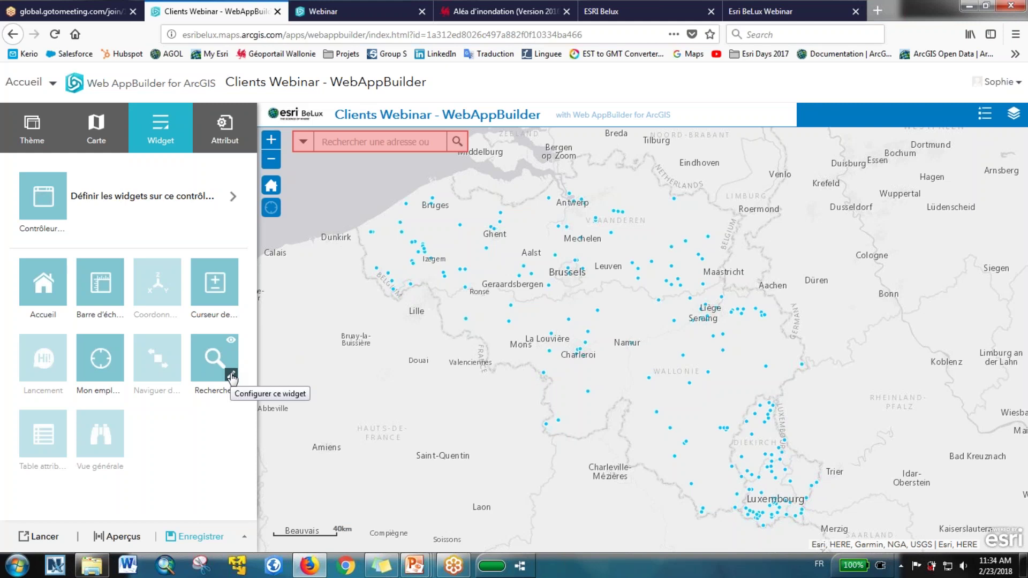
# Turn on the Table attributaire widget and preview opening and collapsing the attribute table below the map.
pyautogui.moveTo(60, 423)
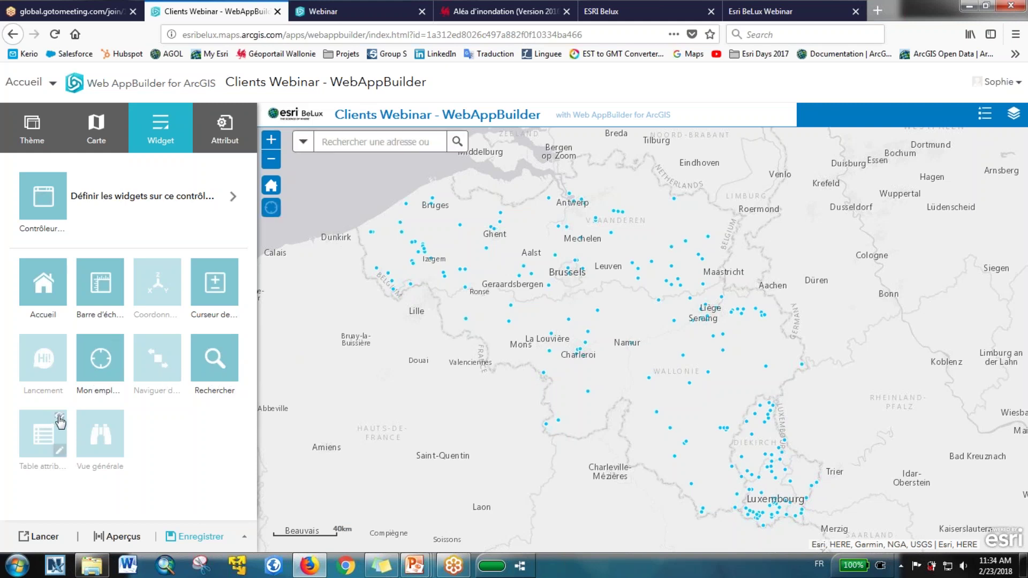
pyautogui.click(60, 421)
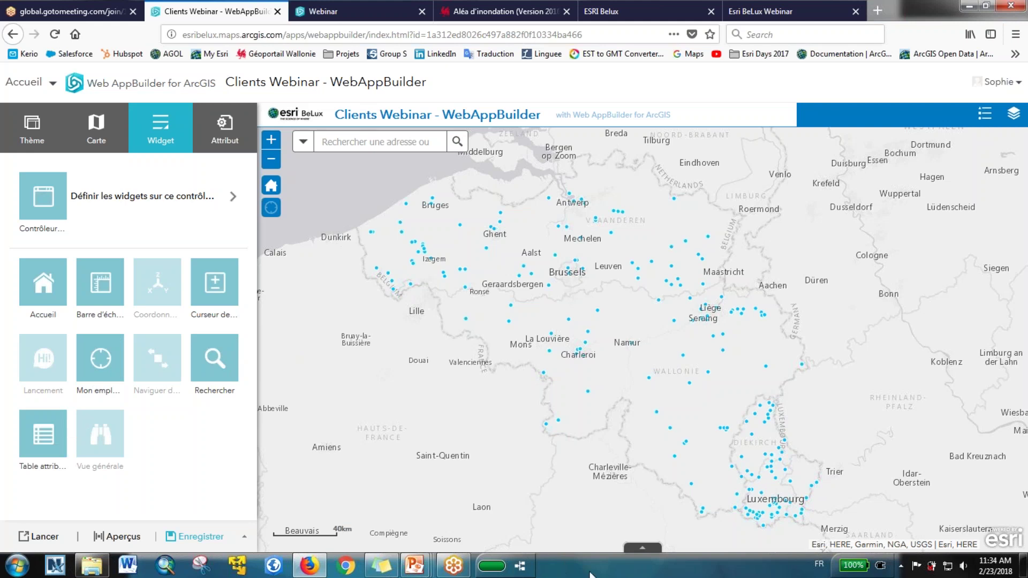
pyautogui.click(641, 551)
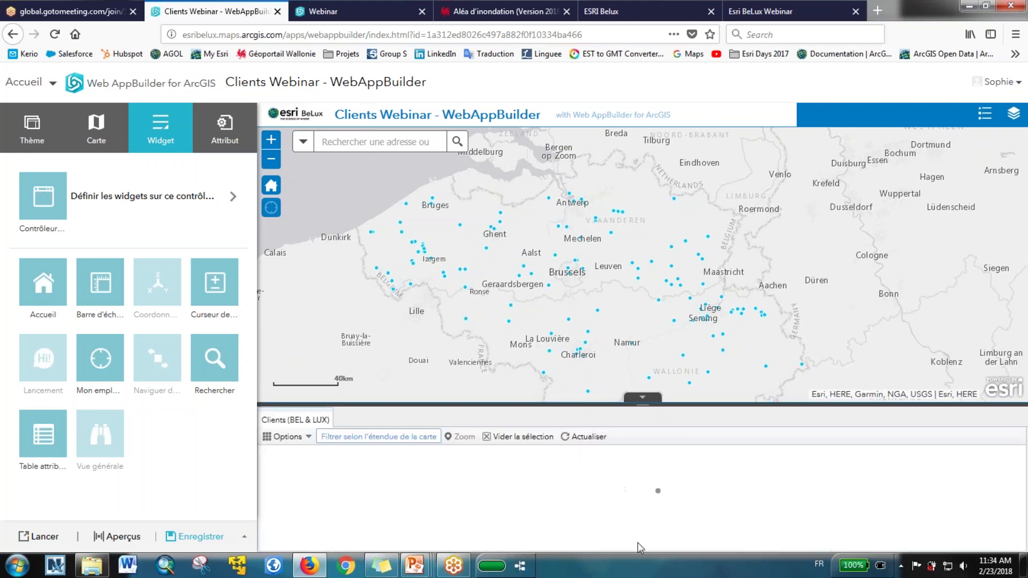
pyautogui.click(643, 399)
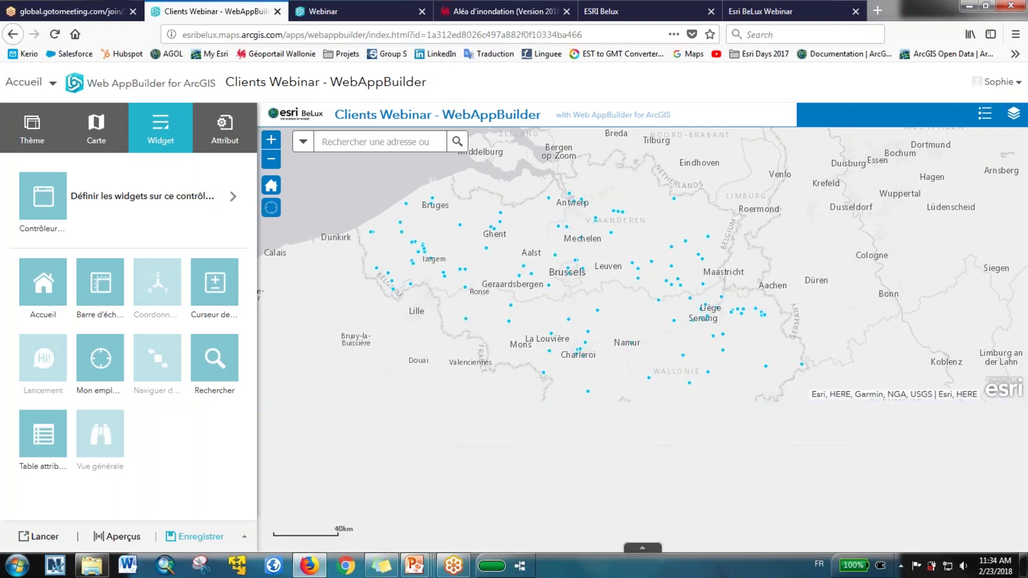
# Configure the Table attributaire widget to allow CSV export, keeping all fields of the Clients (BEL & LUX) layer.
pyautogui.click(59, 453)
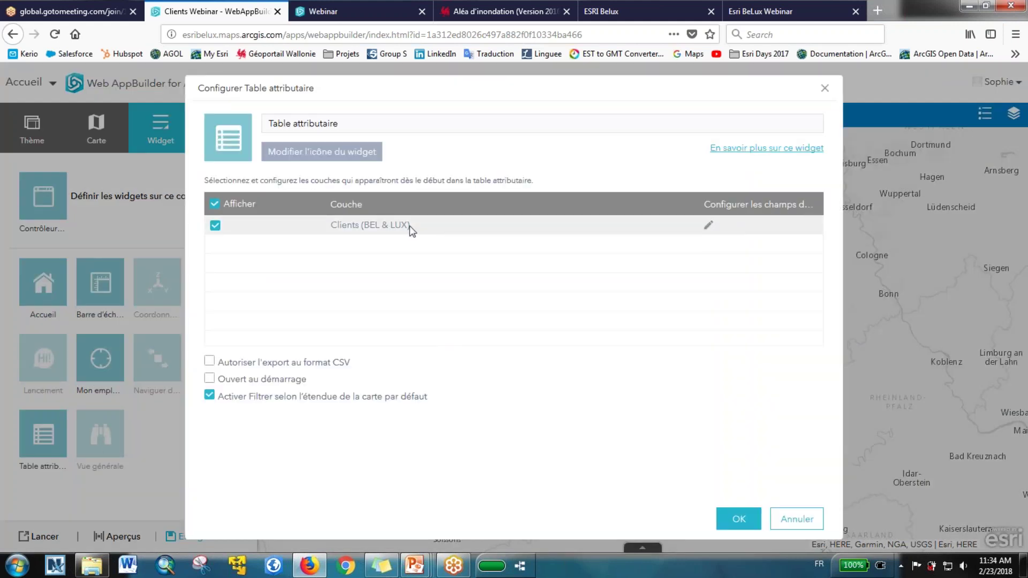
pyautogui.click(710, 227)
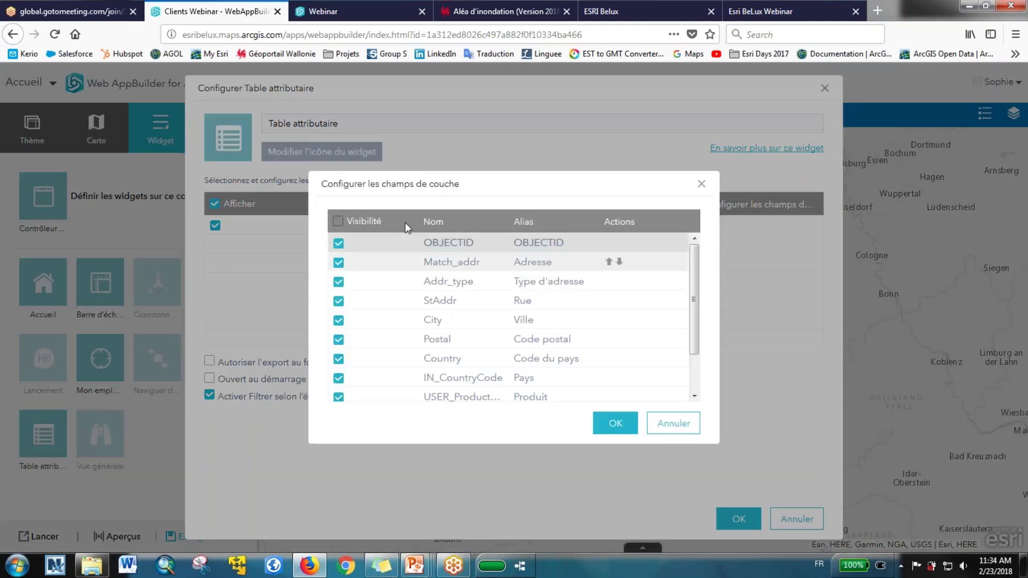
pyautogui.click(605, 426)
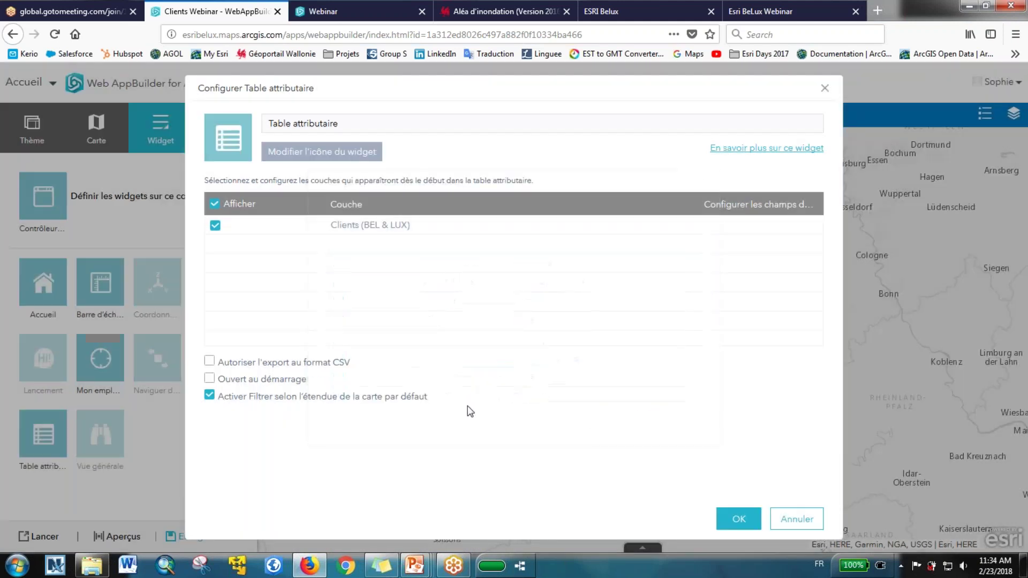
pyautogui.click(209, 361)
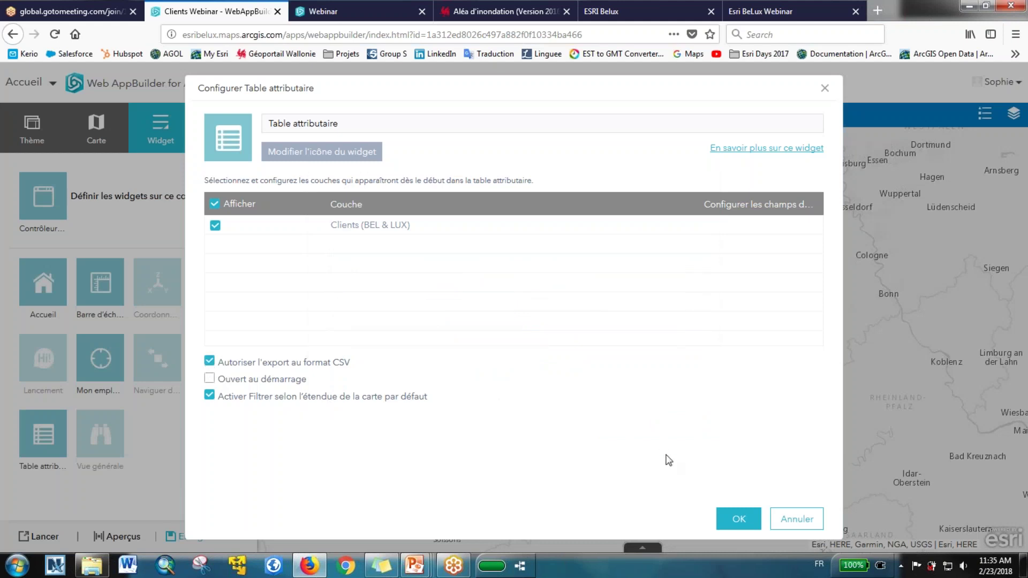
pyautogui.click(730, 521)
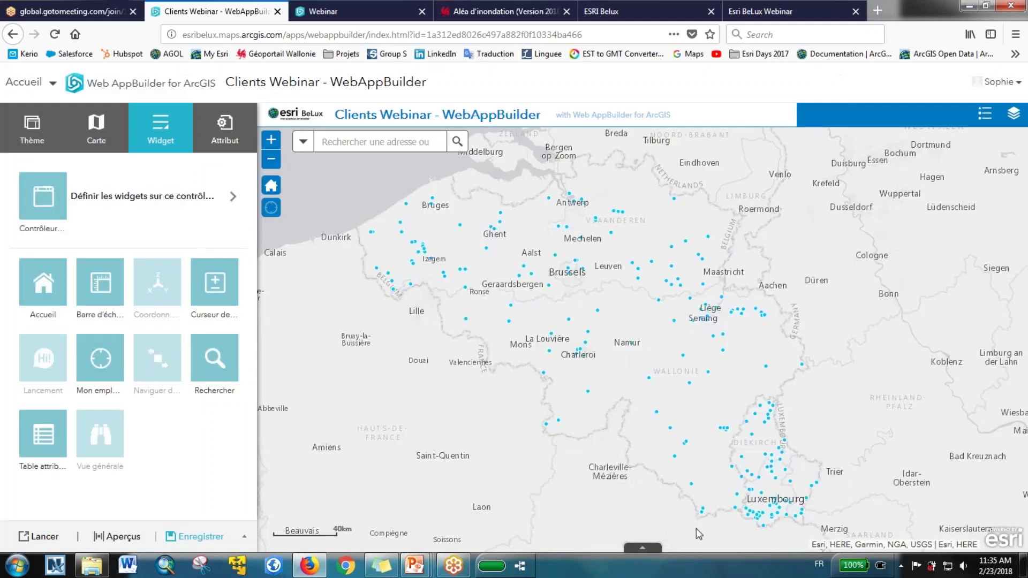
# Examine the export options of the Clients (BEL & LUX) attribute table and collapse the table.
pyautogui.click(643, 550)
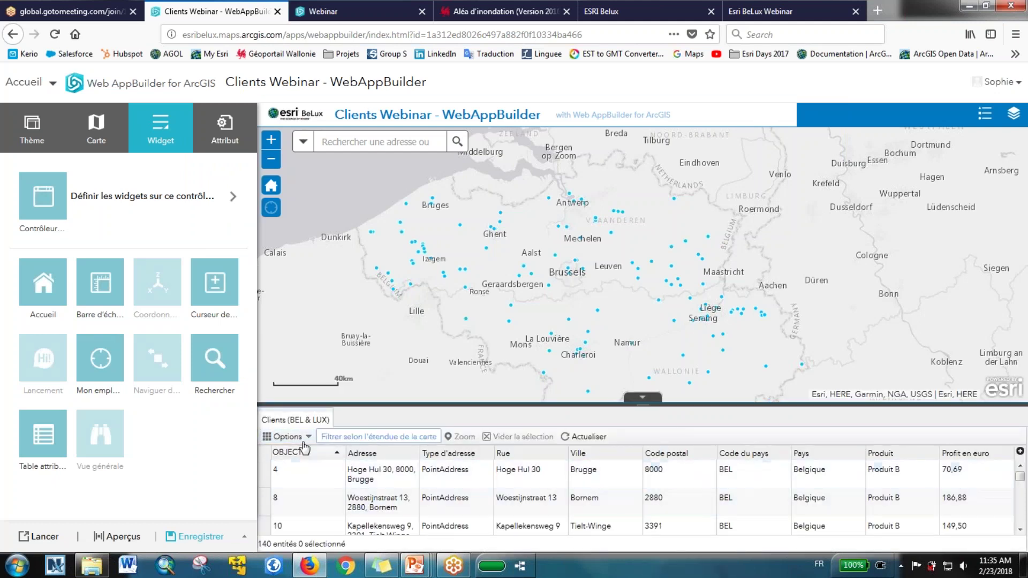
pyautogui.click(307, 438)
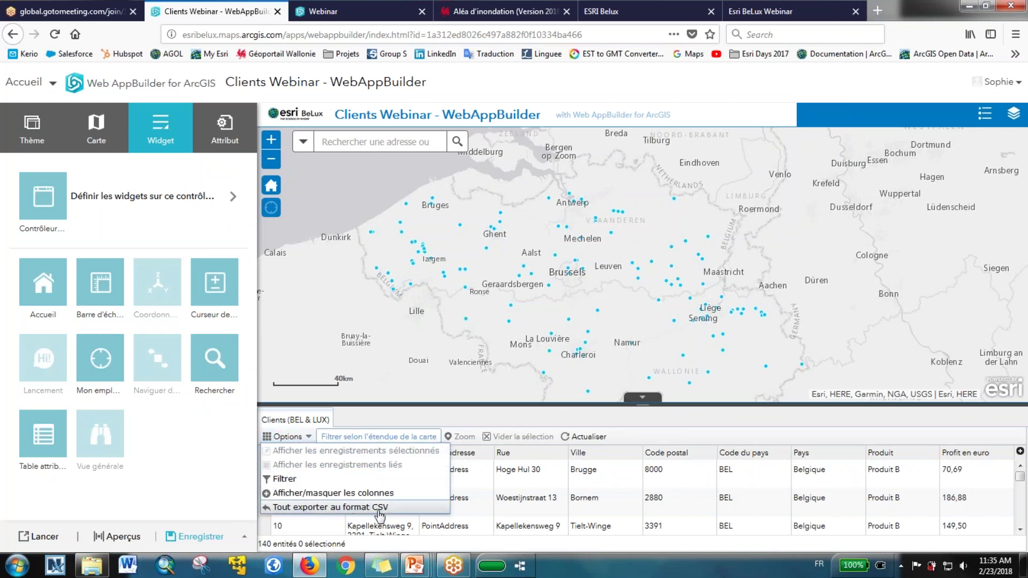
pyautogui.click(649, 399)
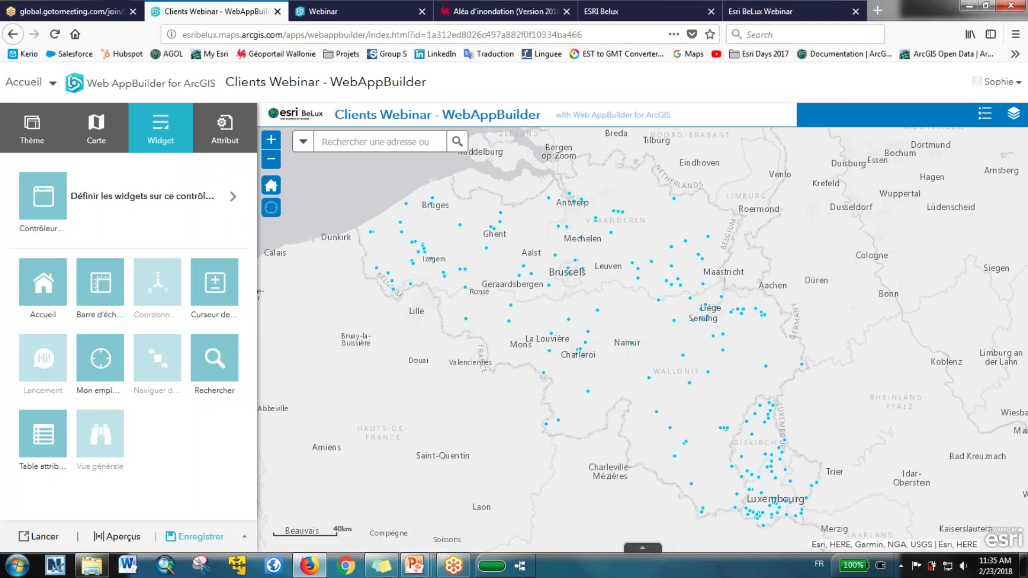
# Add the Filtre widget to the header controller's widgets.
pyautogui.moveTo(60, 282)
pyautogui.moveTo(89, 268)
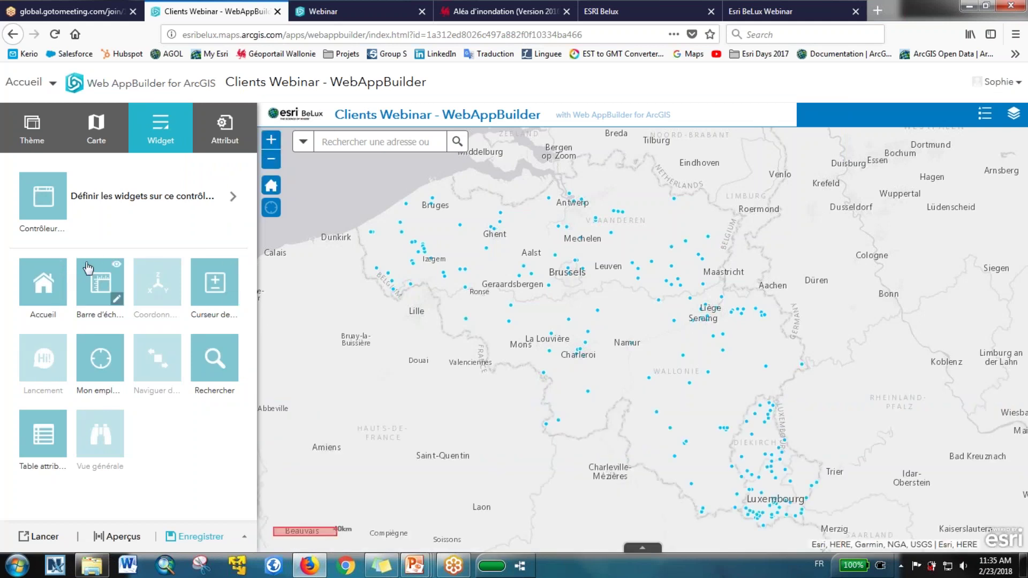
pyautogui.click(99, 202)
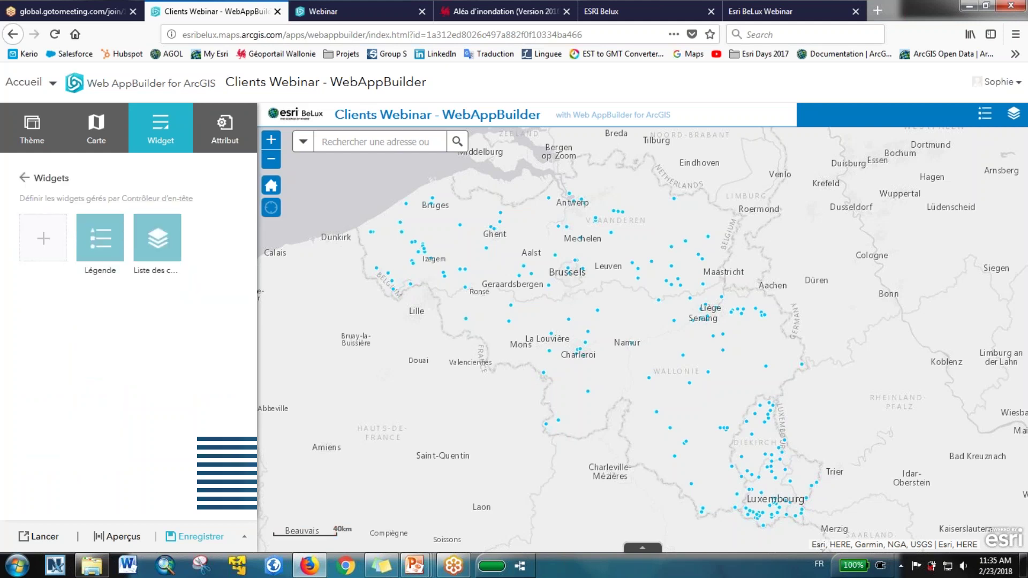
pyautogui.click(44, 238)
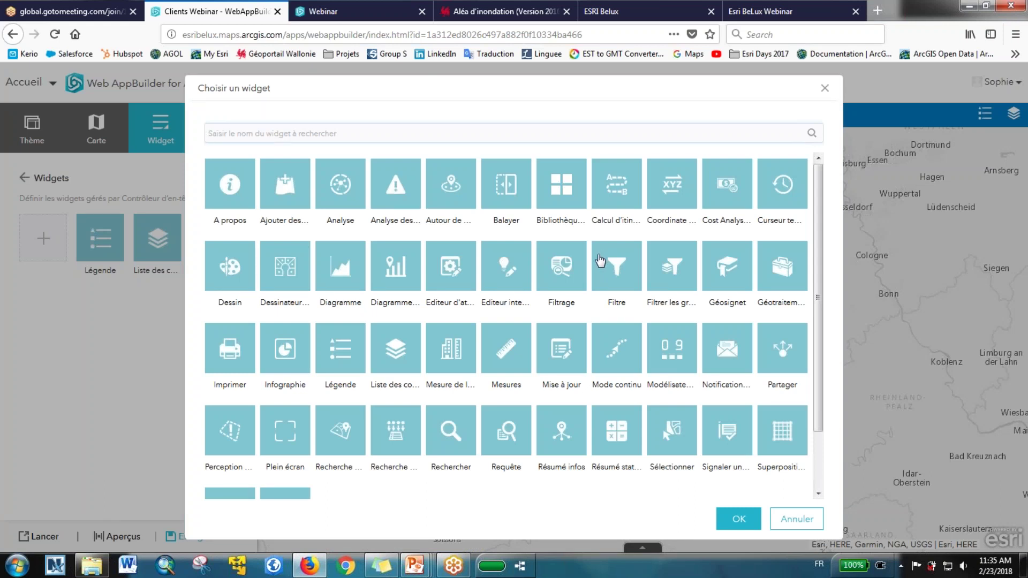
pyautogui.click(599, 261)
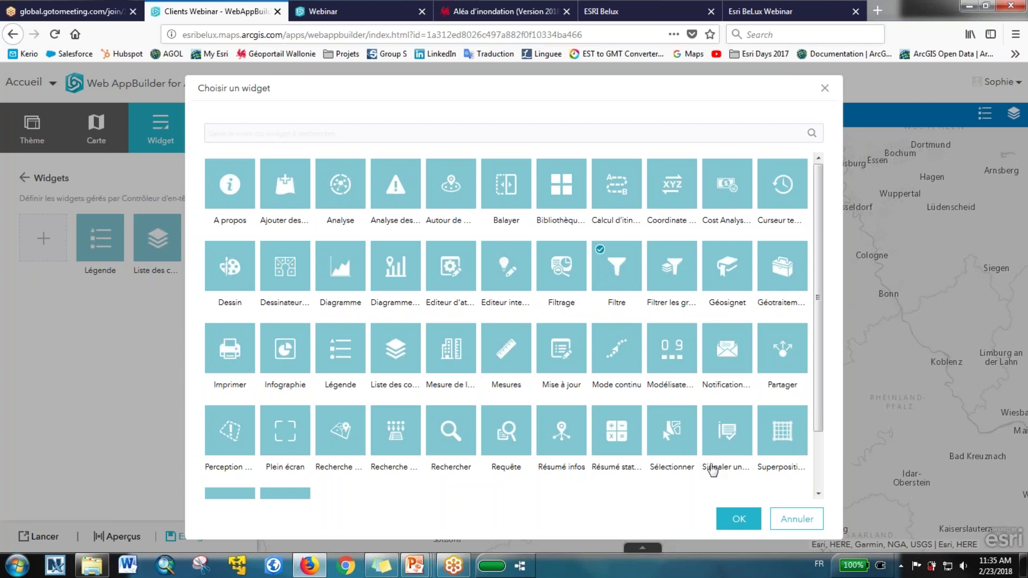
pyautogui.click(738, 522)
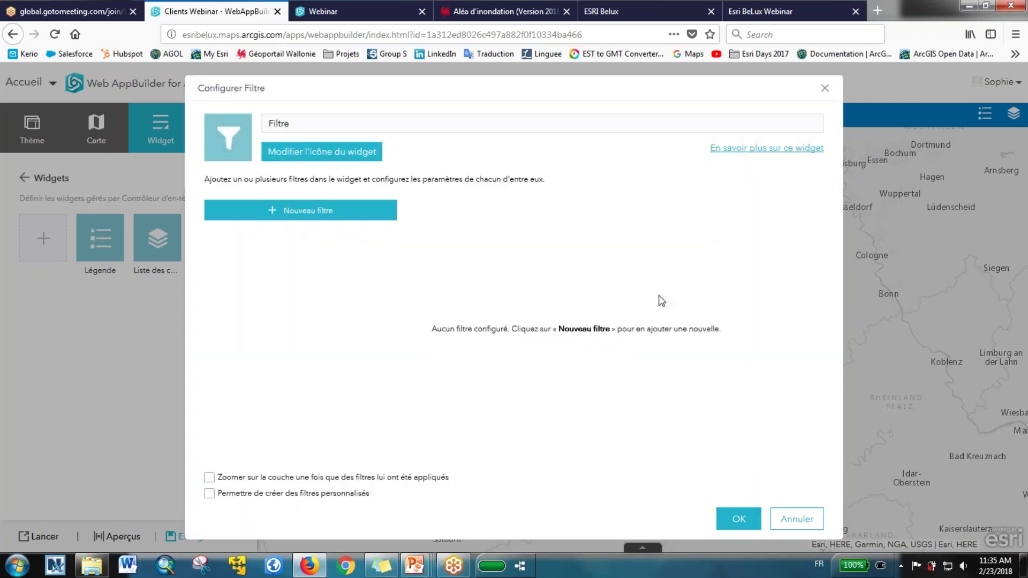
# Create a new filter on the Clients (BEL & LUX) layer and label it "Produit".
pyautogui.click(295, 210)
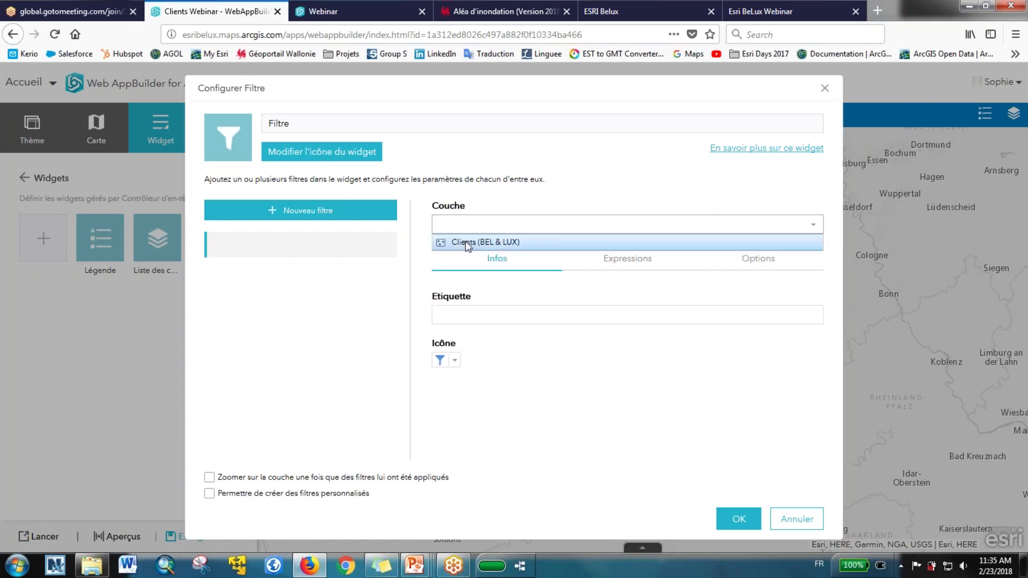
pyautogui.click(465, 241)
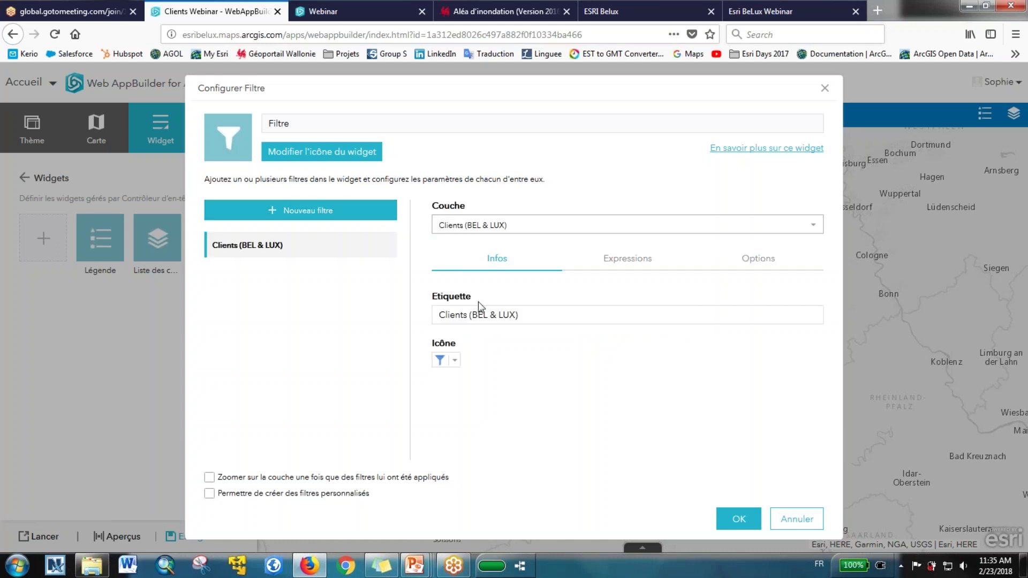
pyautogui.moveTo(542, 315); pyautogui.dragTo(379, 302)
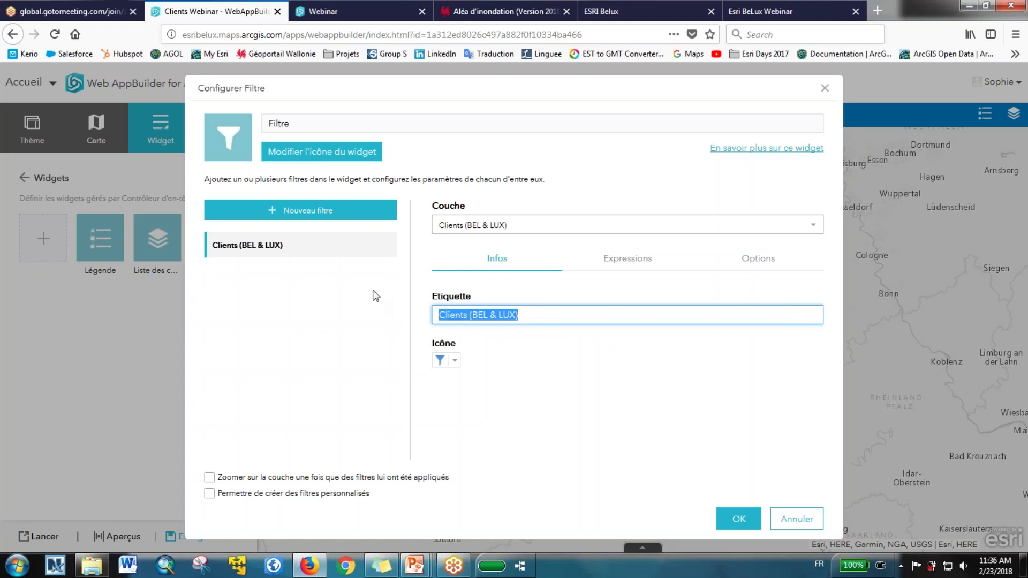
pyautogui.write('P')
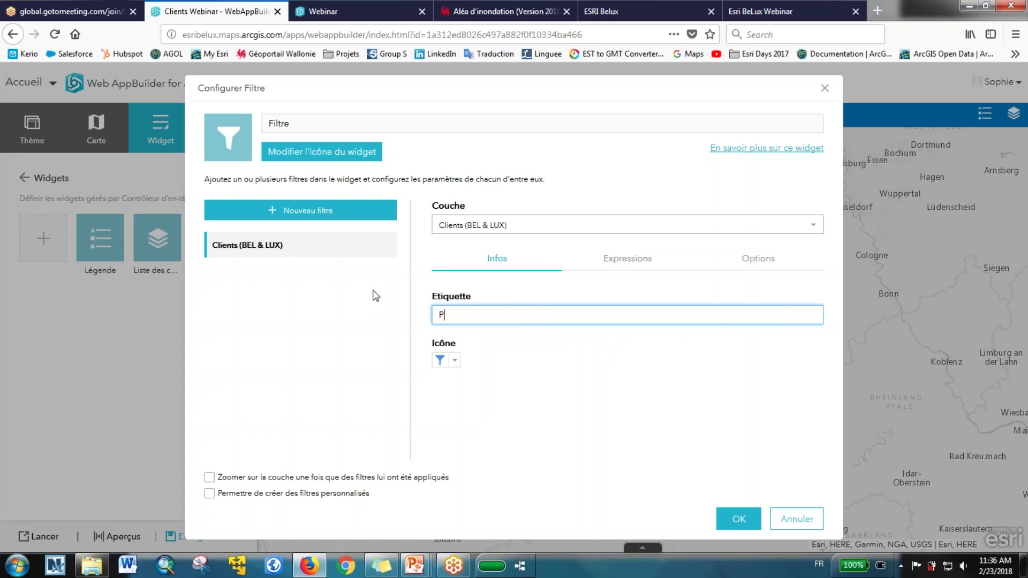
pyautogui.write('roduit')
pyautogui.click(482, 362)
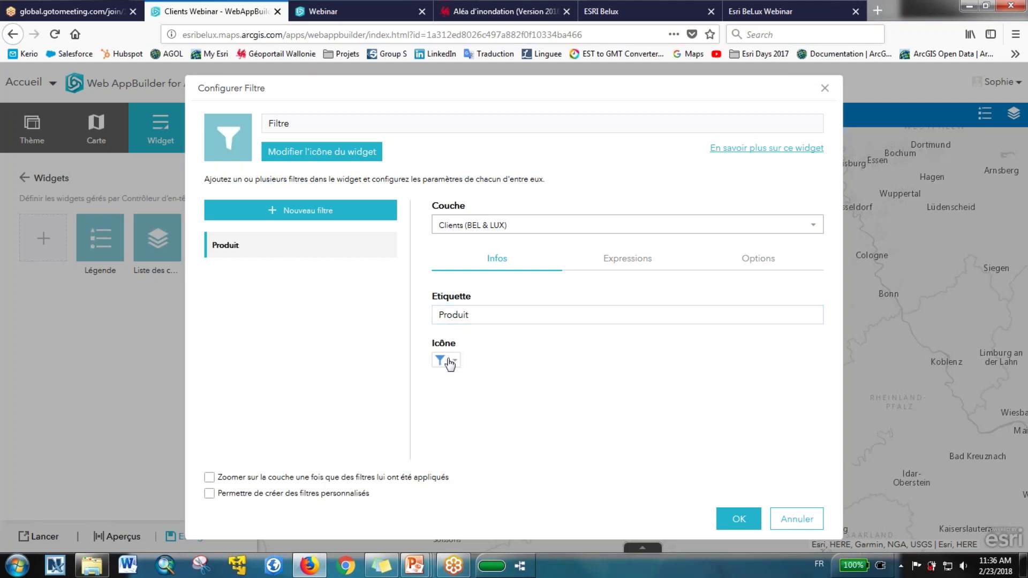
# Add an expression to the Produit filter based on the Produit (Chaîne) field with the operator "est".
pyautogui.click(635, 262)
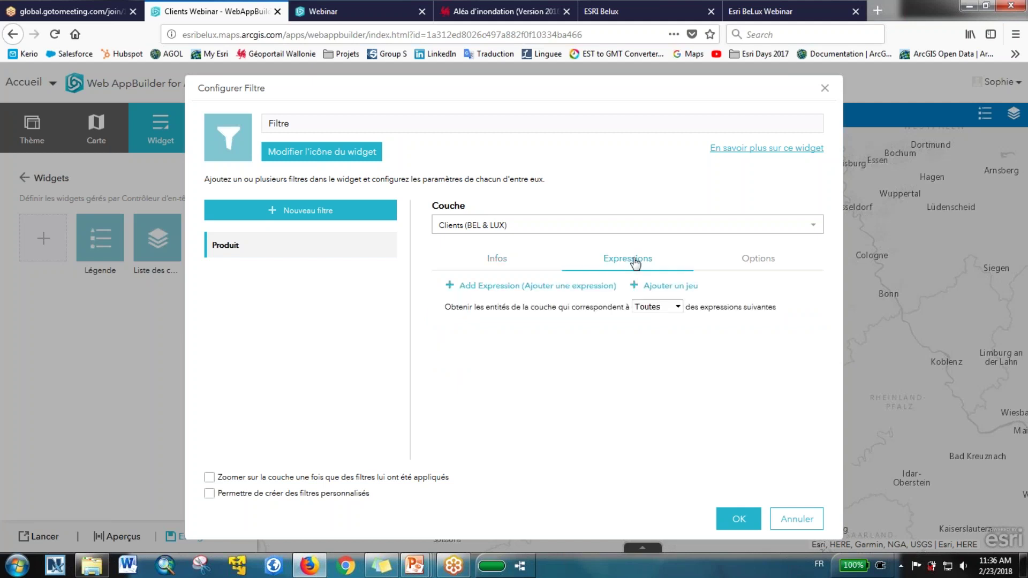
pyautogui.click(589, 288)
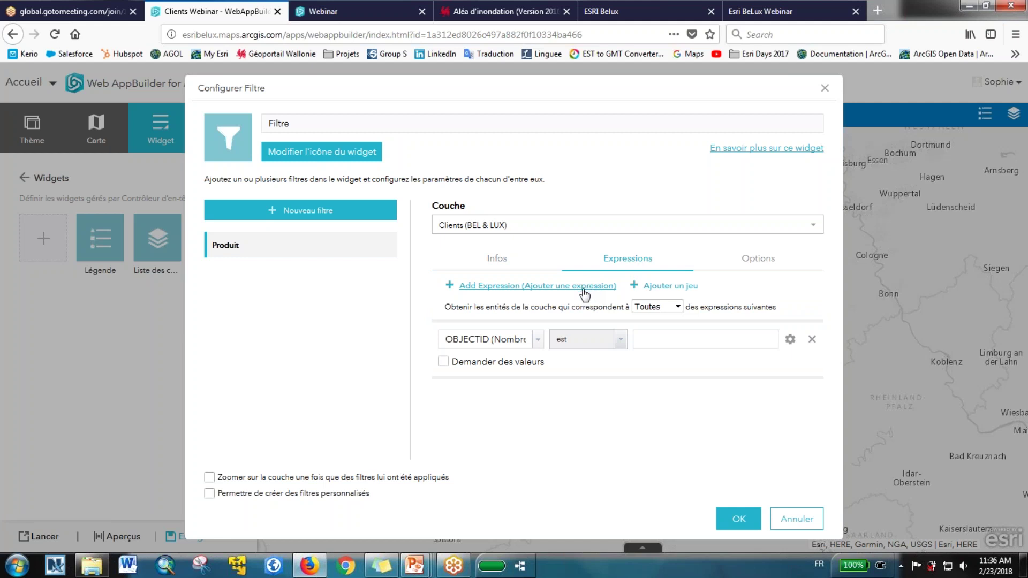
pyautogui.click(537, 343)
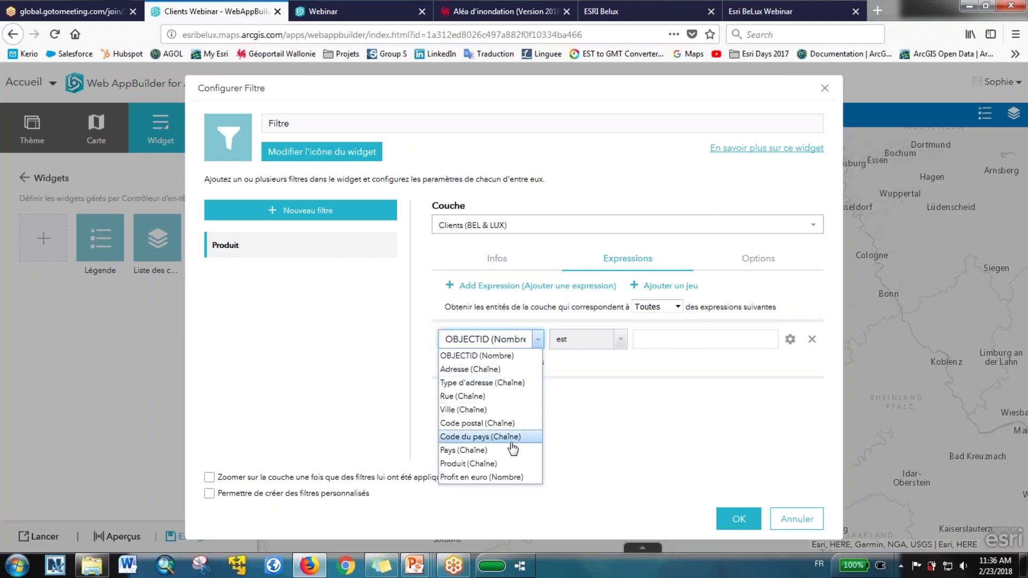
pyautogui.click(511, 464)
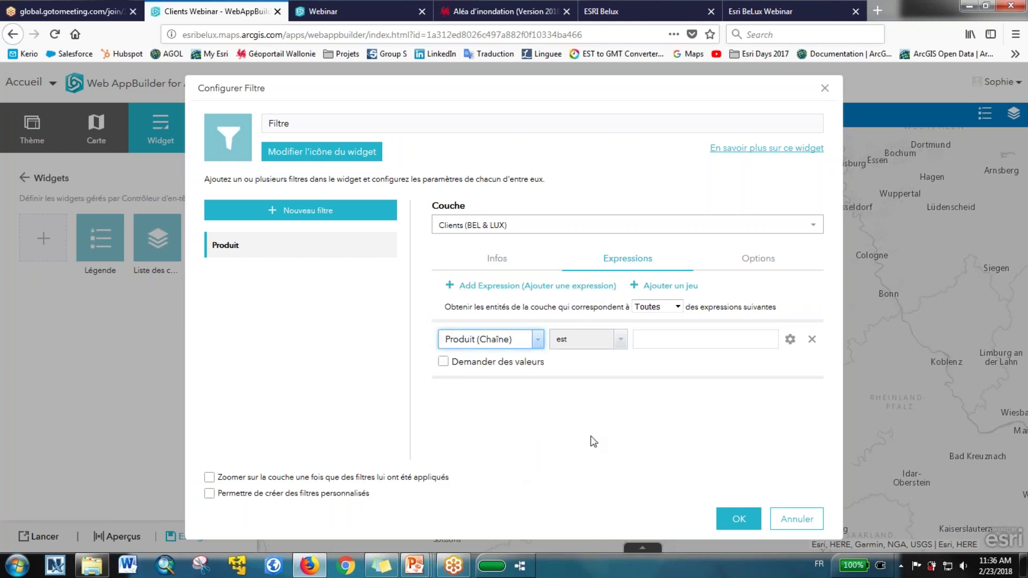
# Try the Valeur and Champ input types for the Produit expression's value.
pyautogui.click(791, 341)
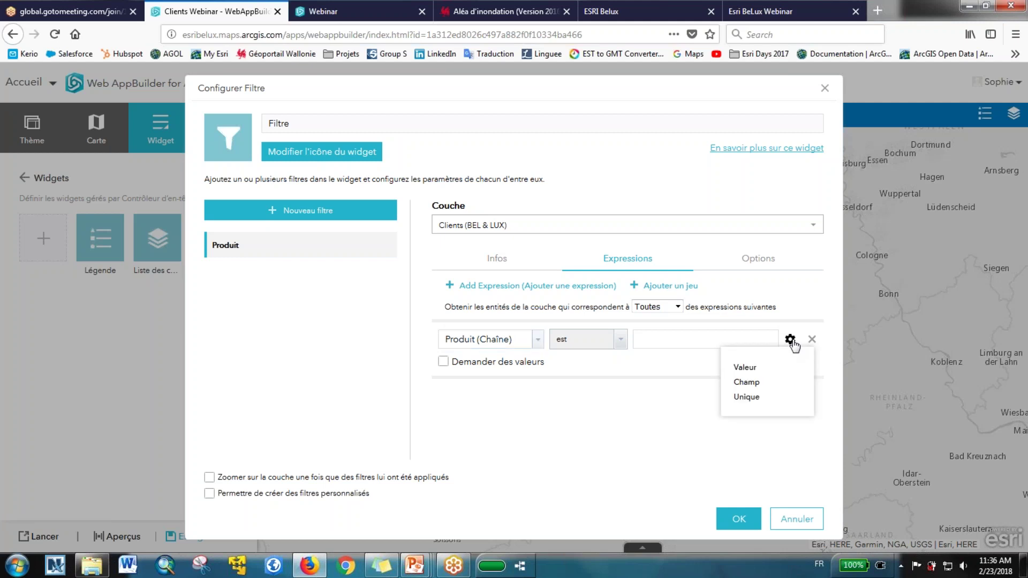
pyautogui.click(757, 367)
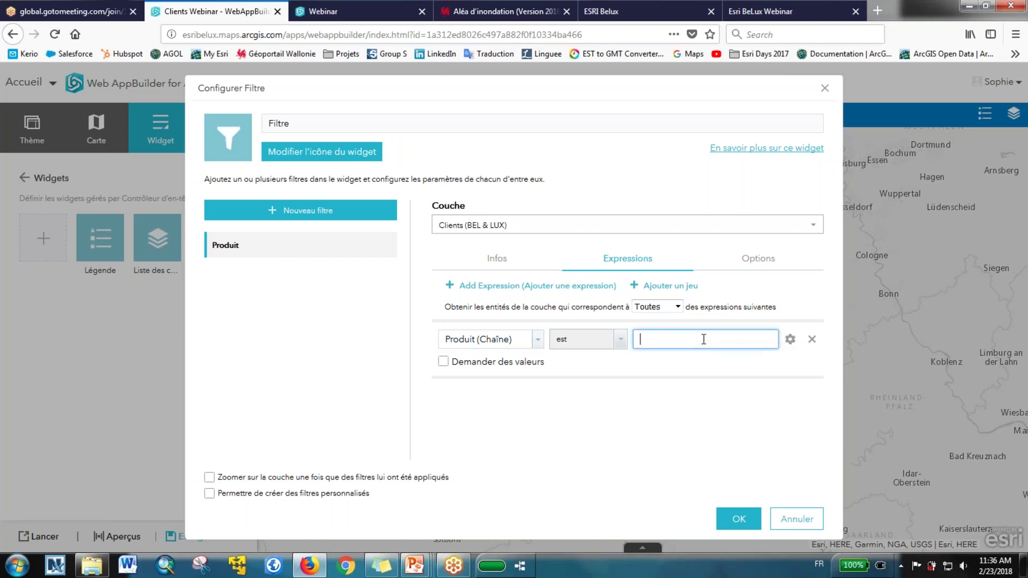
pyautogui.click(790, 340)
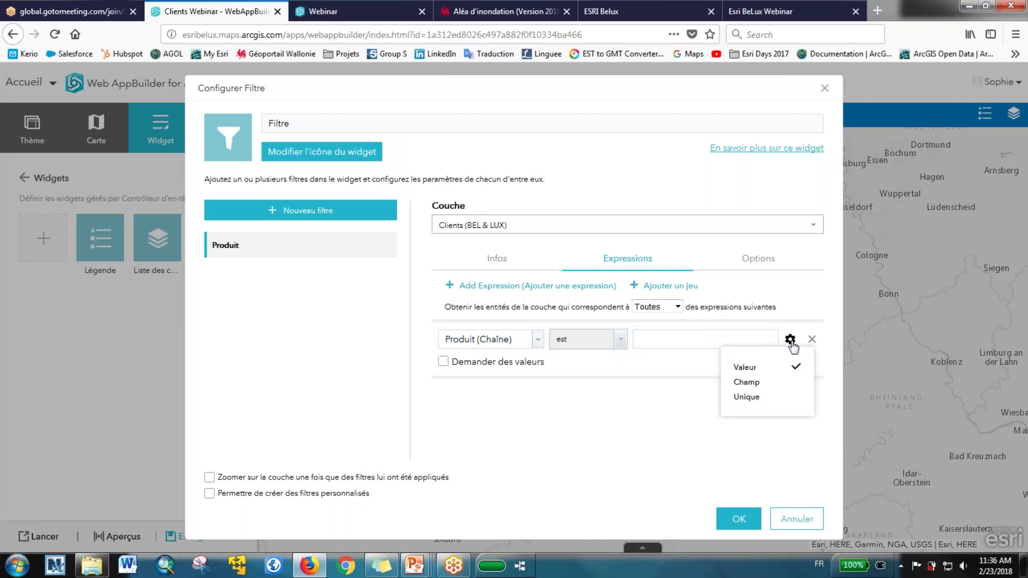
pyautogui.click(794, 383)
pyautogui.click(773, 339)
pyautogui.click(773, 340)
# Set the Produit expression's value type to Unique and review the list of available products without choosing one.
pyautogui.click(791, 339)
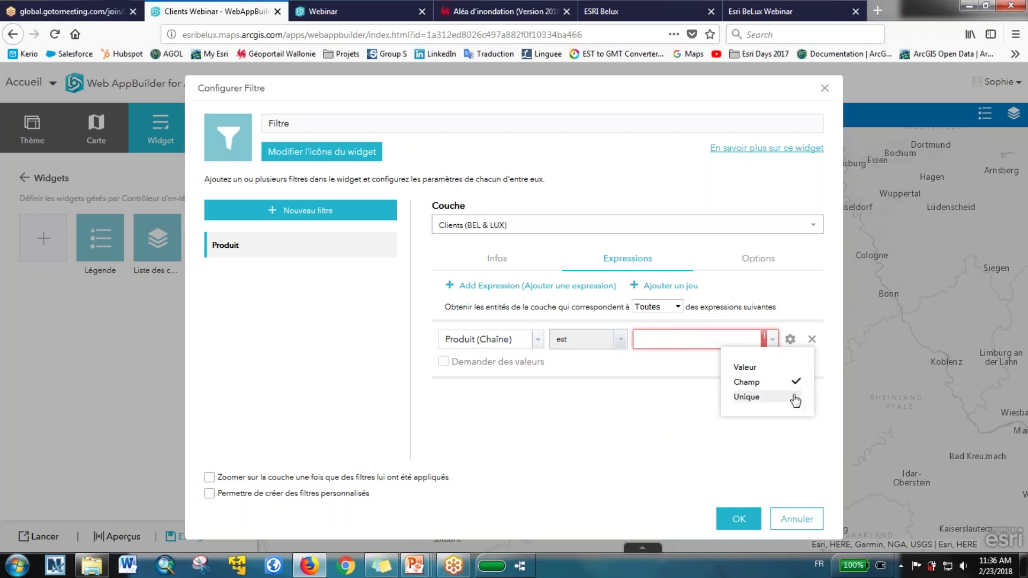
pyautogui.click(796, 399)
pyautogui.click(773, 341)
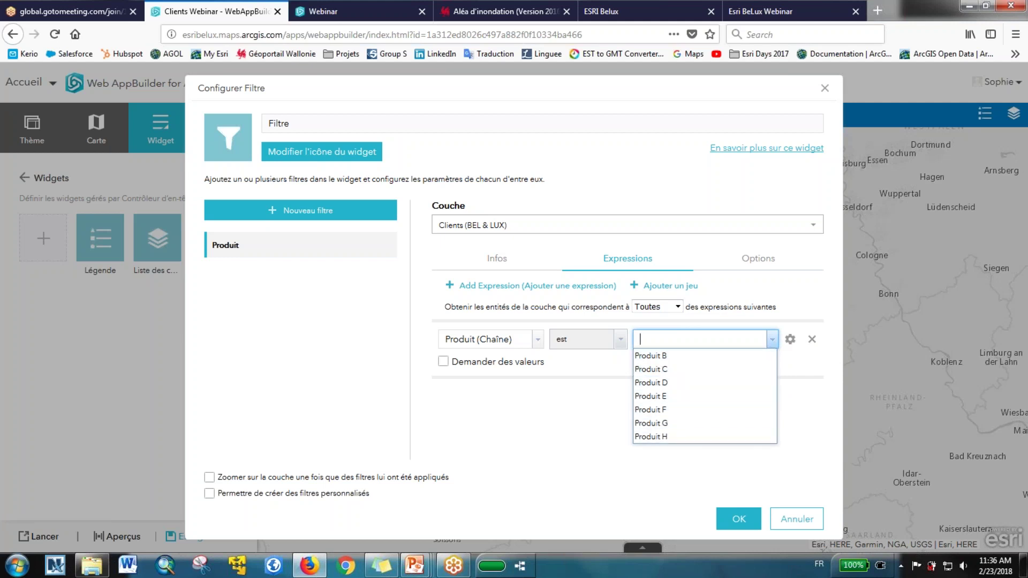
pyautogui.click(585, 431)
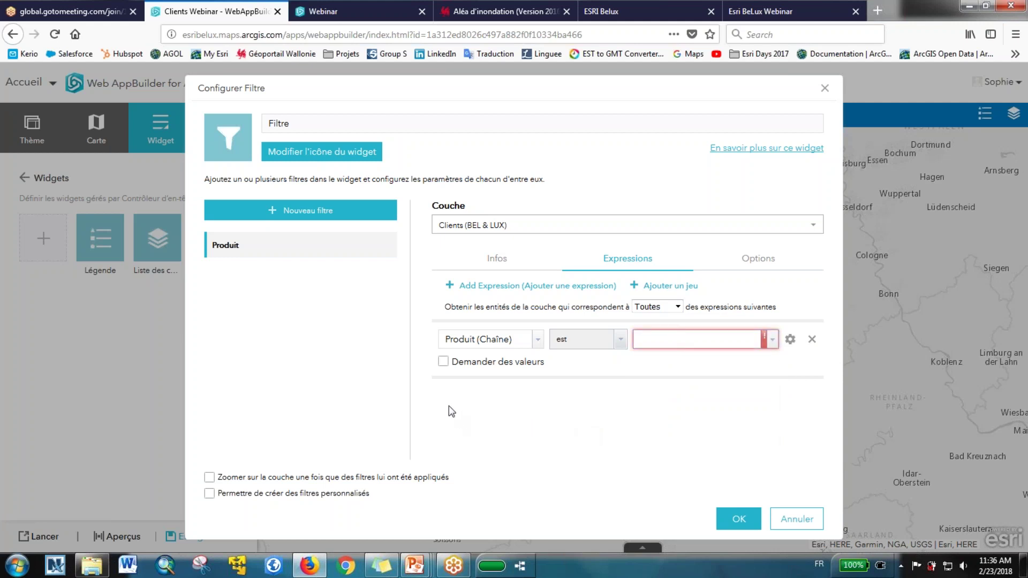
# Make the Produit expression ask for values with the prompt "Choisissez le produit" and save the Filtre widget configuration.
pyautogui.click(444, 364)
pyautogui.moveTo(566, 383); pyautogui.dragTo(522, 383)
pyautogui.write('Choisissez le produit')
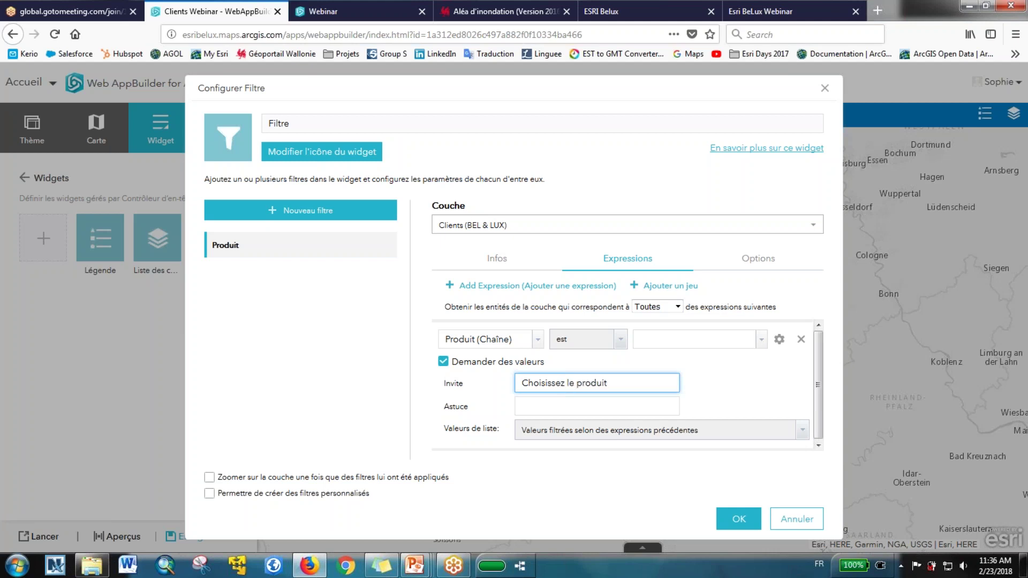
pyautogui.click(789, 393)
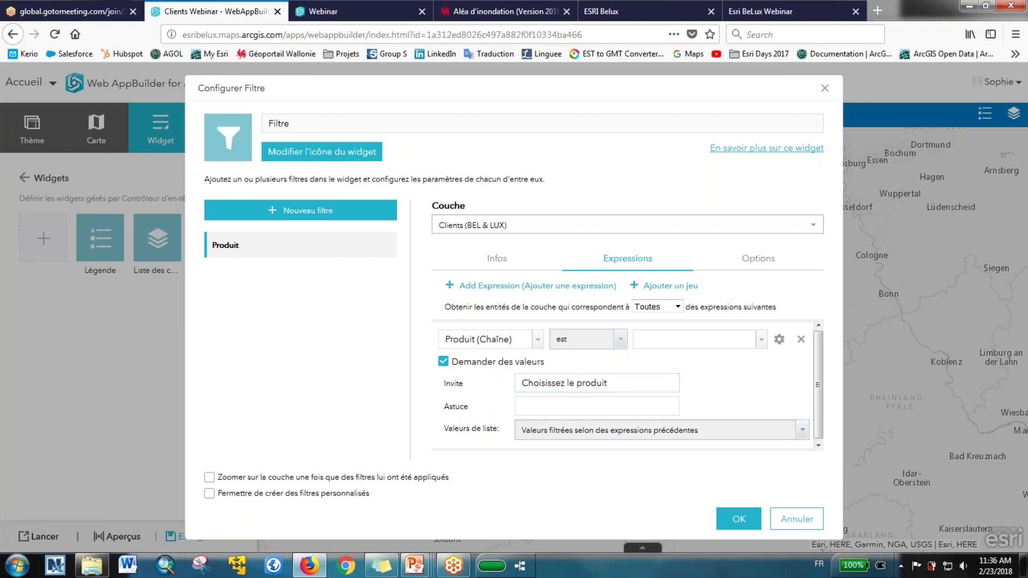
pyautogui.click(746, 521)
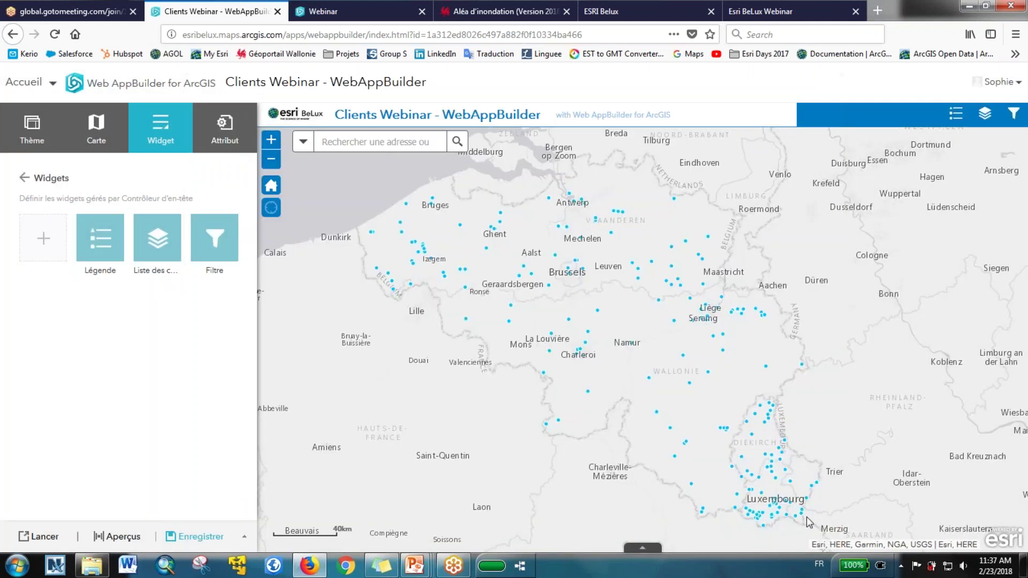
# Test the Filtre widget in the preview by applying the Produit filter with Produit E, then switch the filter off.
pyautogui.click(1015, 116)
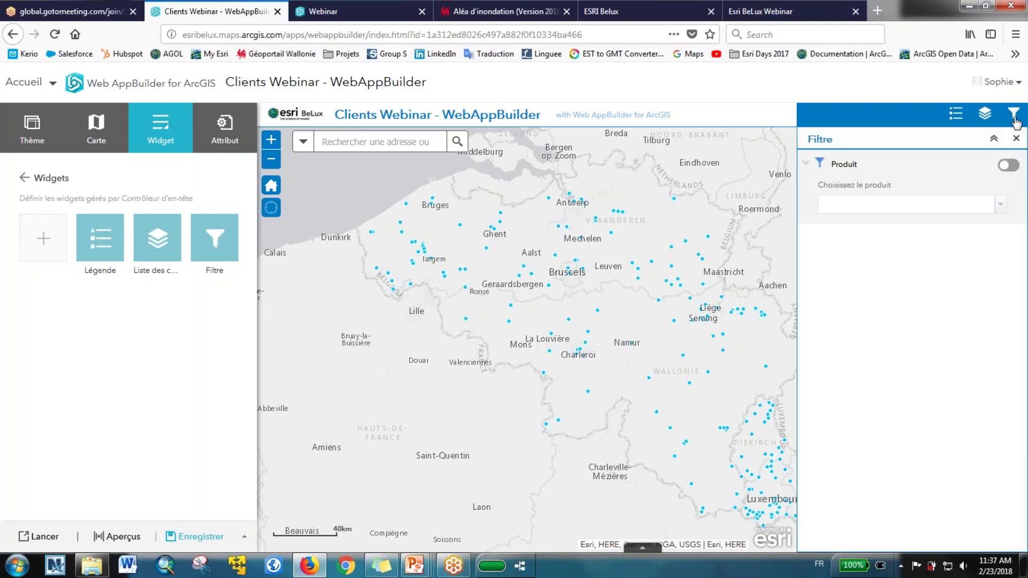
pyautogui.click(1005, 210)
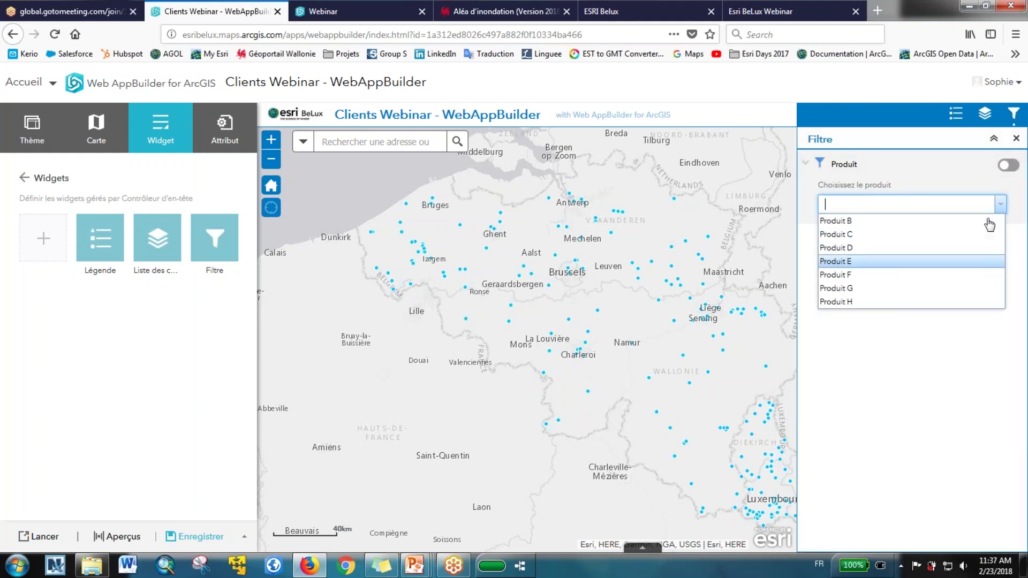
pyautogui.click(978, 266)
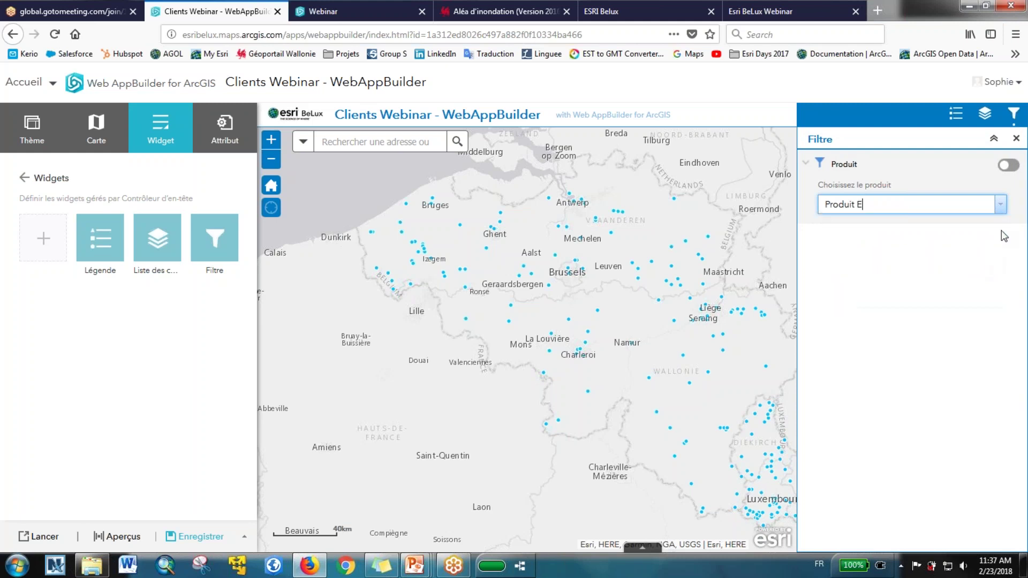
pyautogui.click(1010, 167)
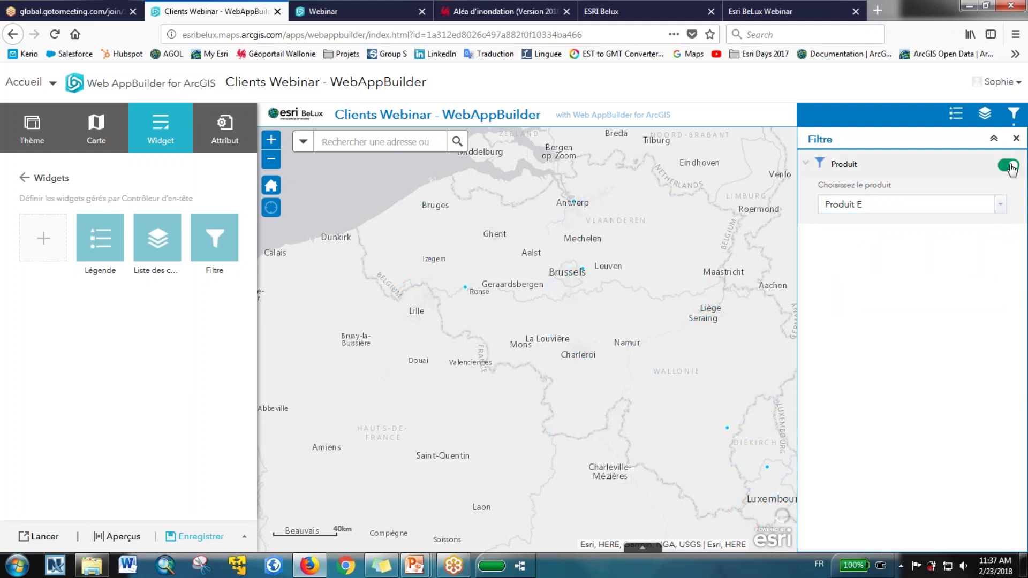
pyautogui.click(1010, 166)
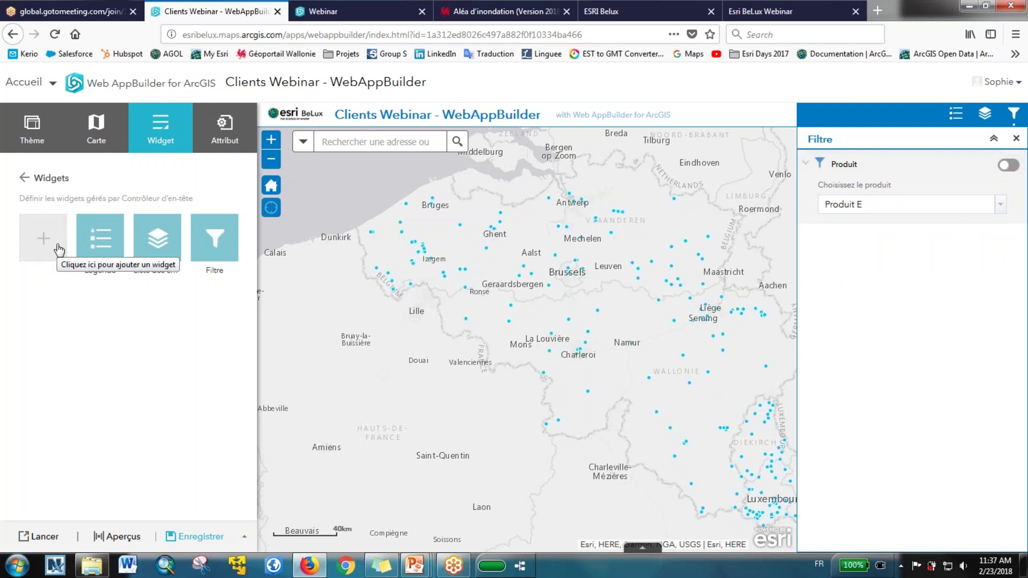
# Add the Partager widget to the header with e-mail, Facebook, Twitter and Google+ sharing enabled, and open it in the preview.
pyautogui.click(44, 238)
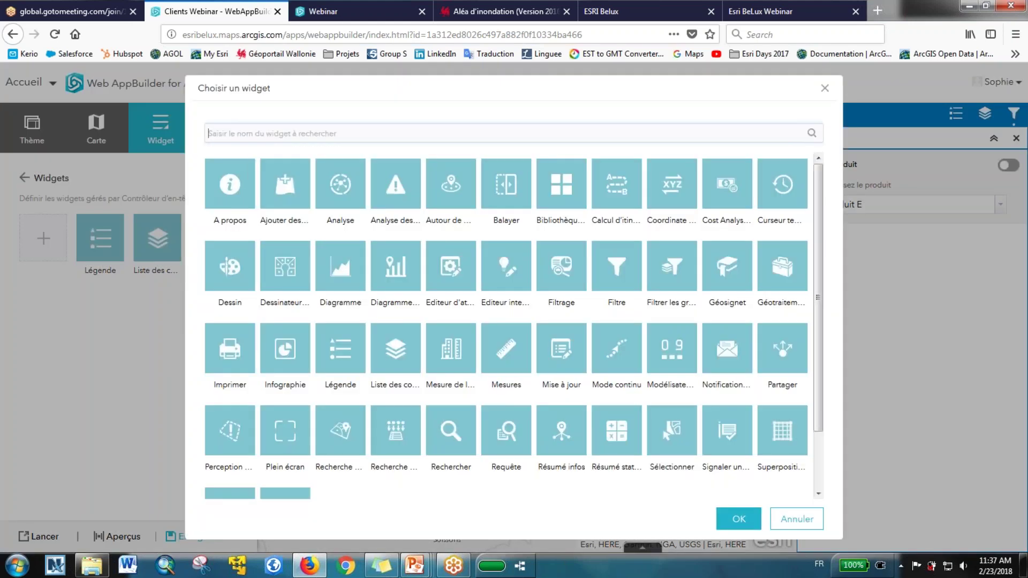
pyautogui.click(798, 361)
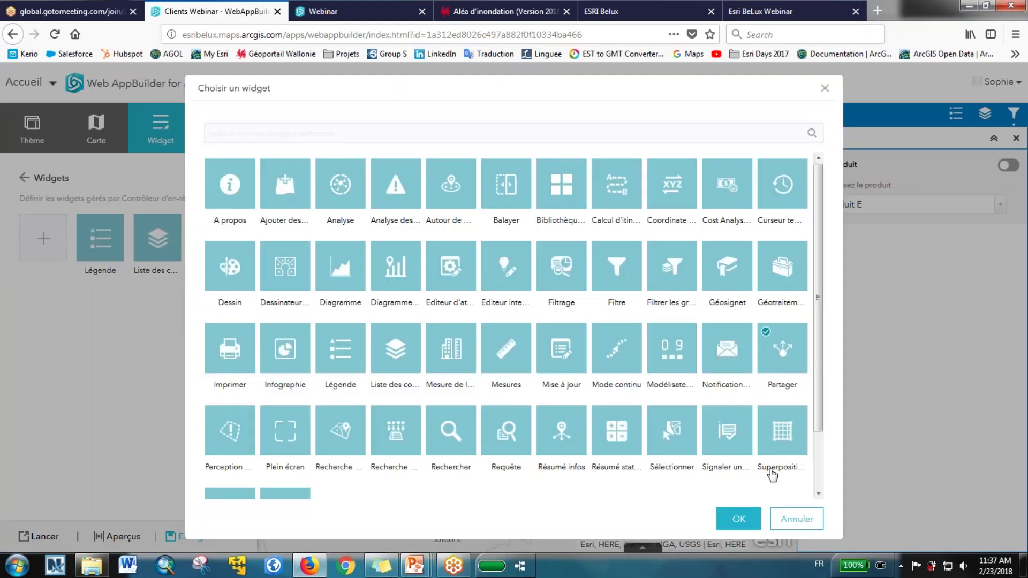
pyautogui.click(740, 519)
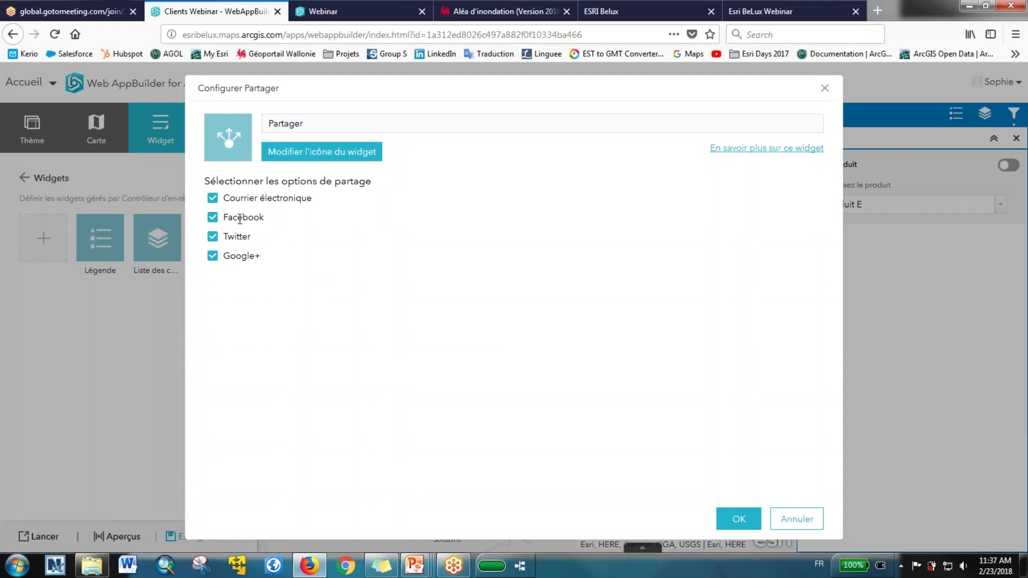
pyautogui.click(741, 525)
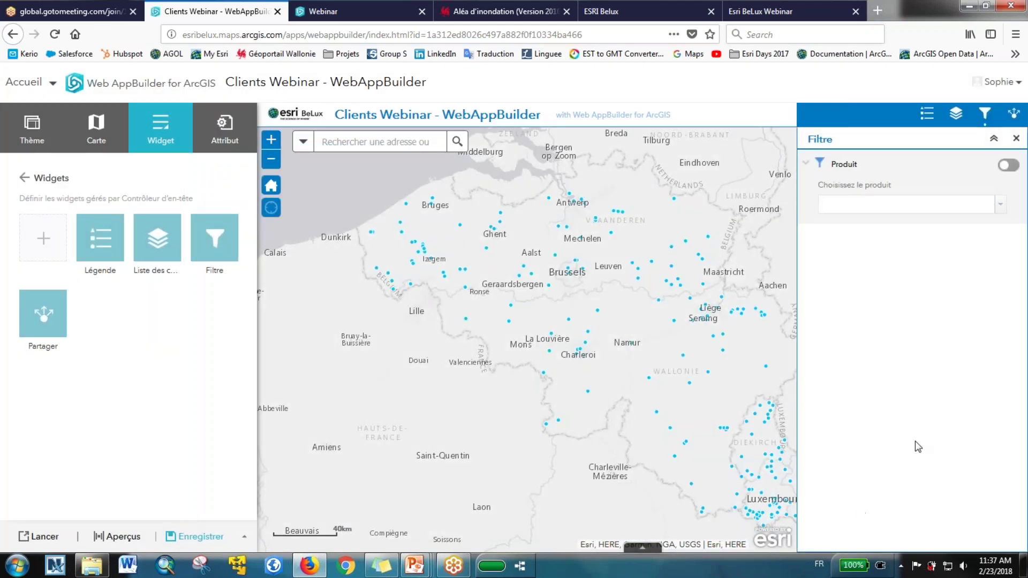
pyautogui.click(1015, 119)
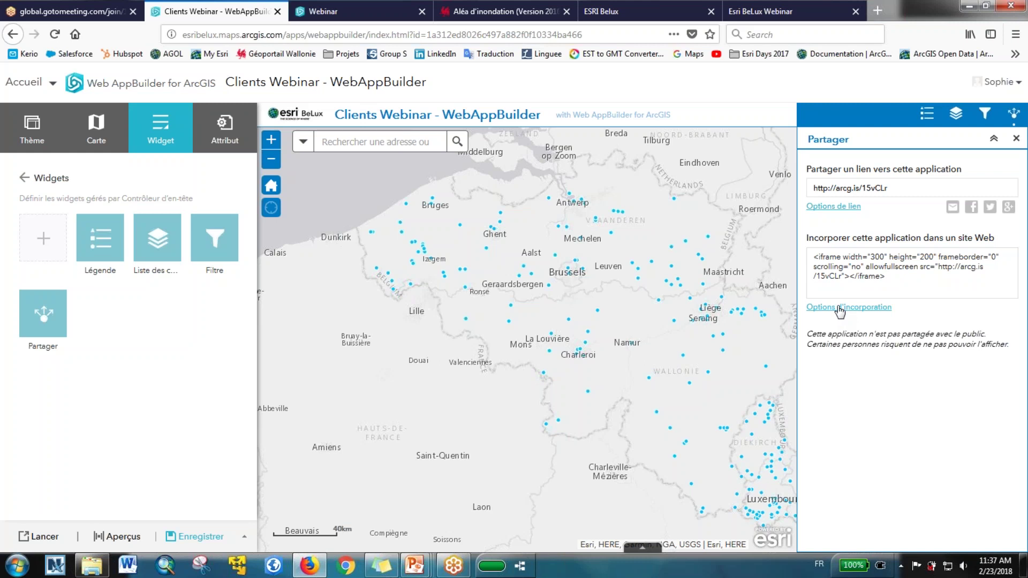
pyautogui.moveTo(786, 285); pyautogui.dragTo(736, 283)
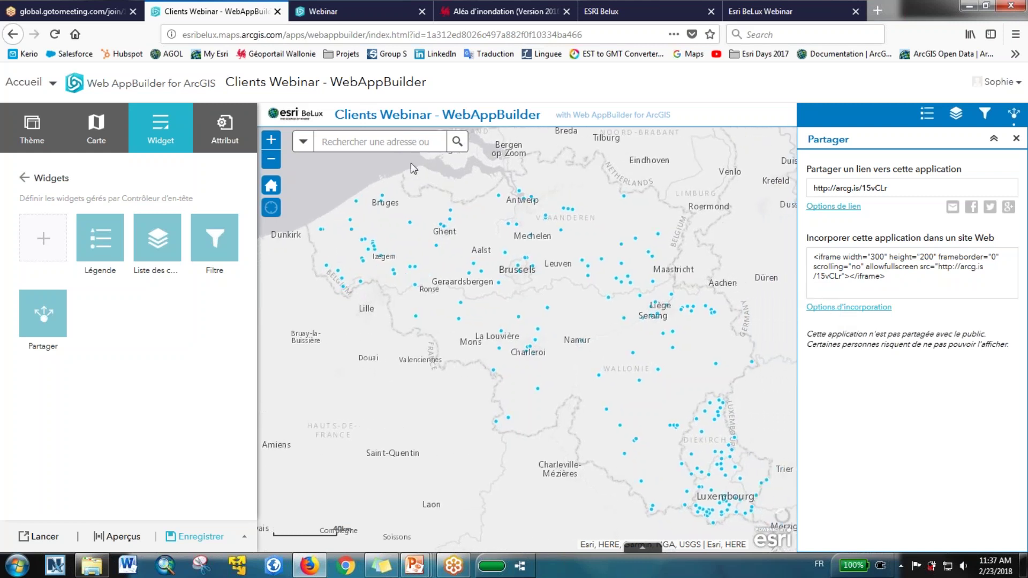
# Add the map's Clients (BEL & LUX) feature layer as a search source in the Rechercher widget.
pyautogui.click(361, 143)
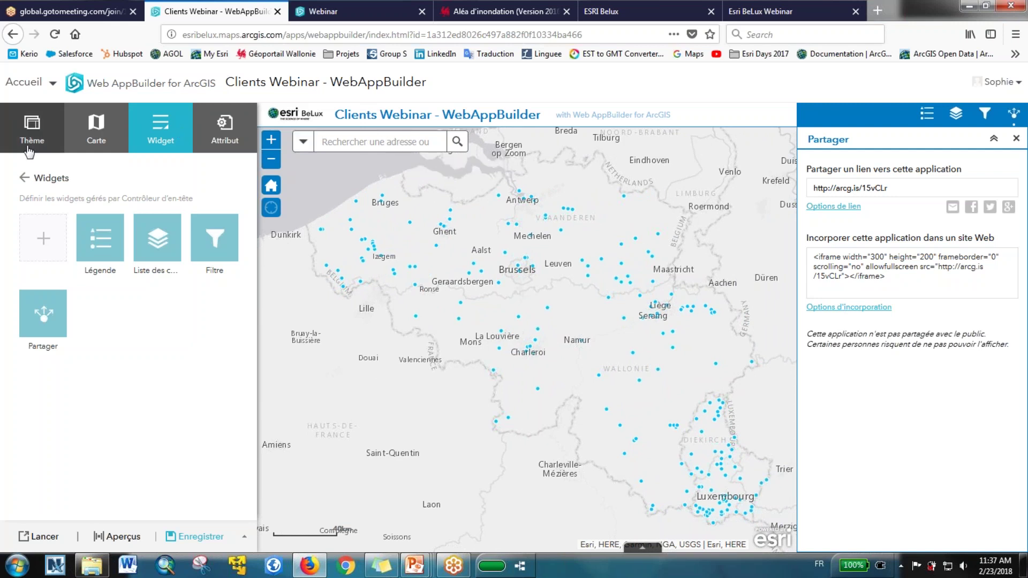
pyautogui.click(23, 181)
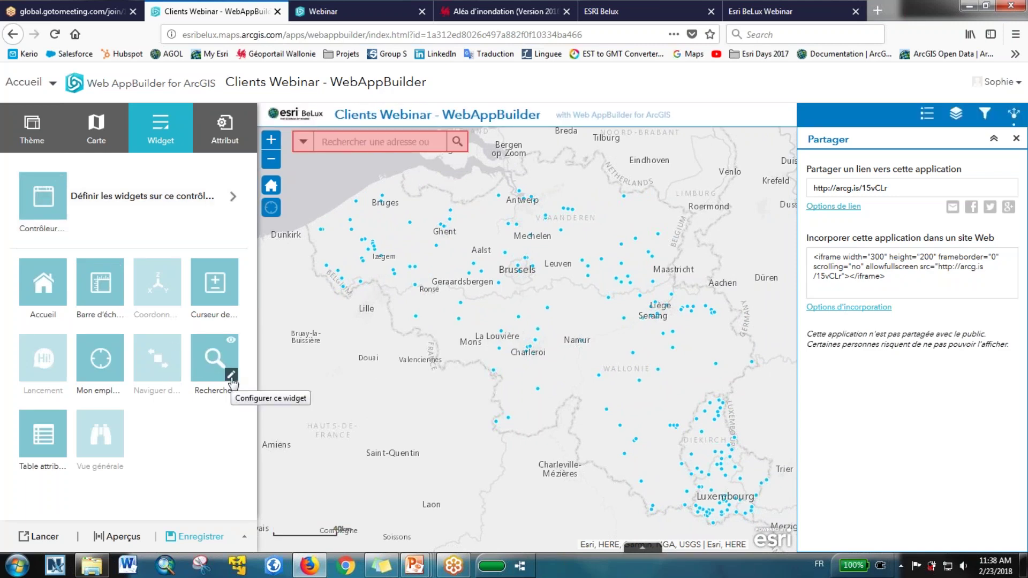
pyautogui.click(231, 375)
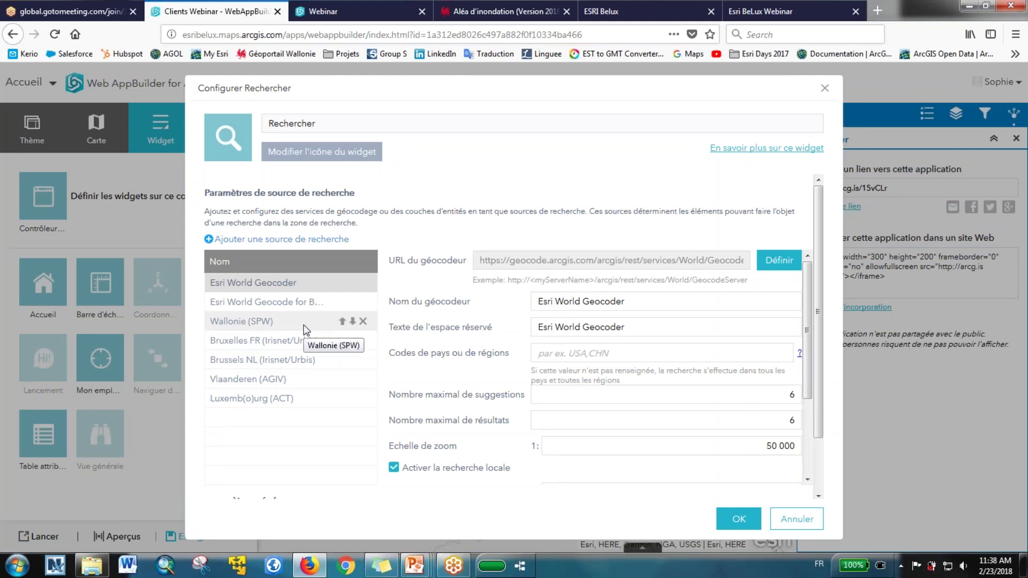
pyautogui.click(309, 241)
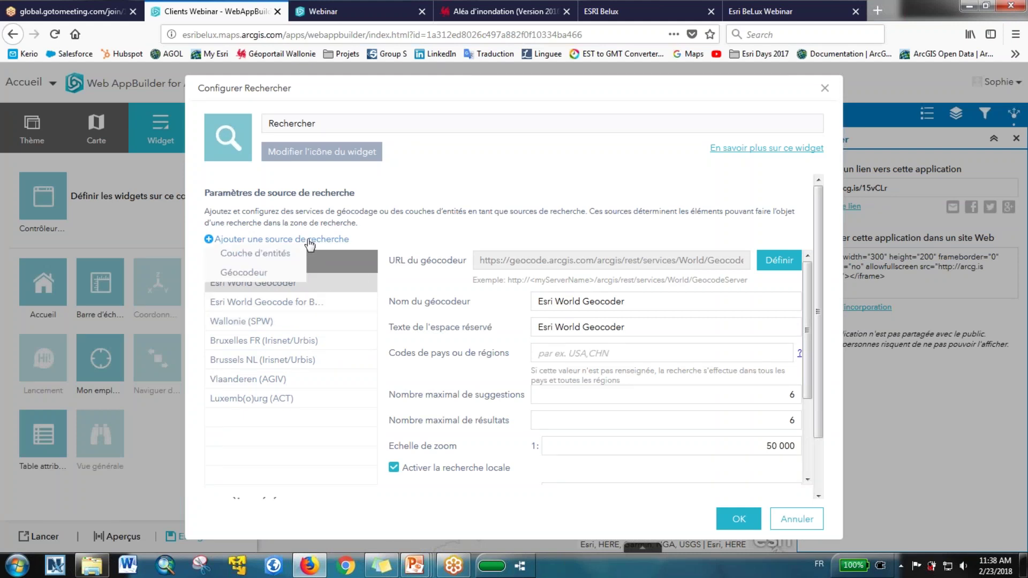
pyautogui.click(276, 254)
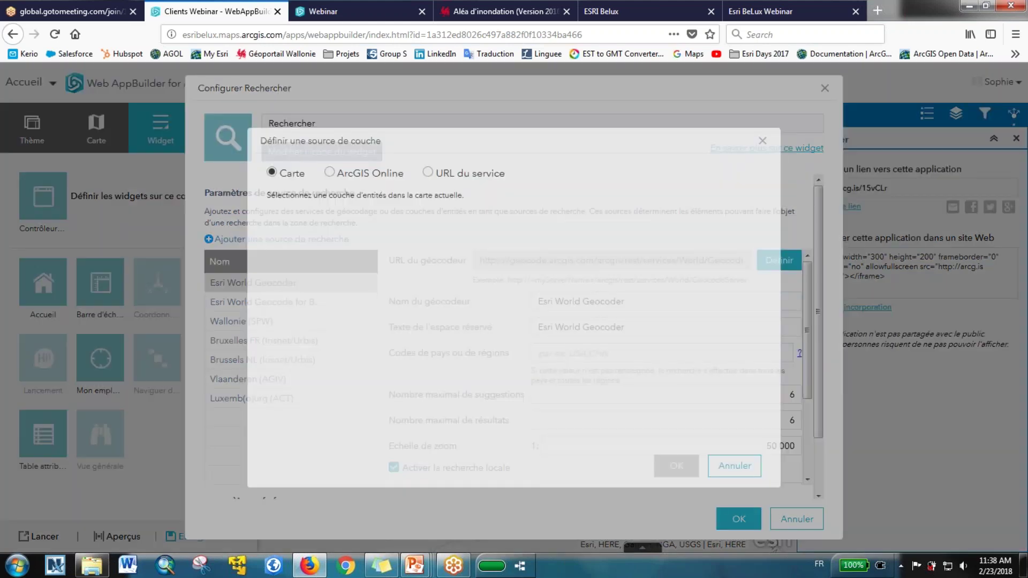
pyautogui.click(283, 223)
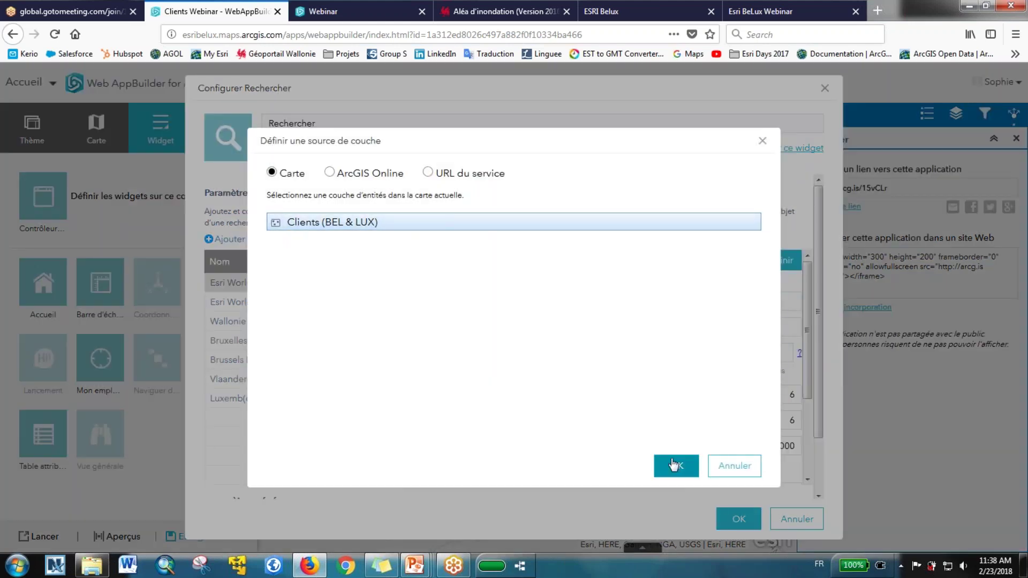
pyautogui.click(676, 467)
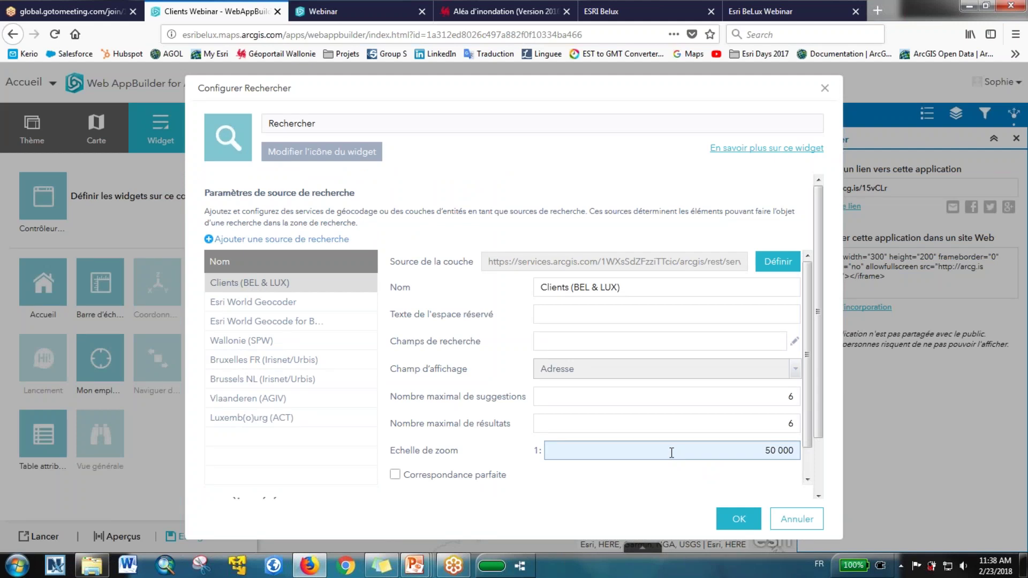
# Set the Clients source's search field to OBJECTID, keep Adresse as its display field, and save the Rechercher configuration.
pyautogui.click(794, 343)
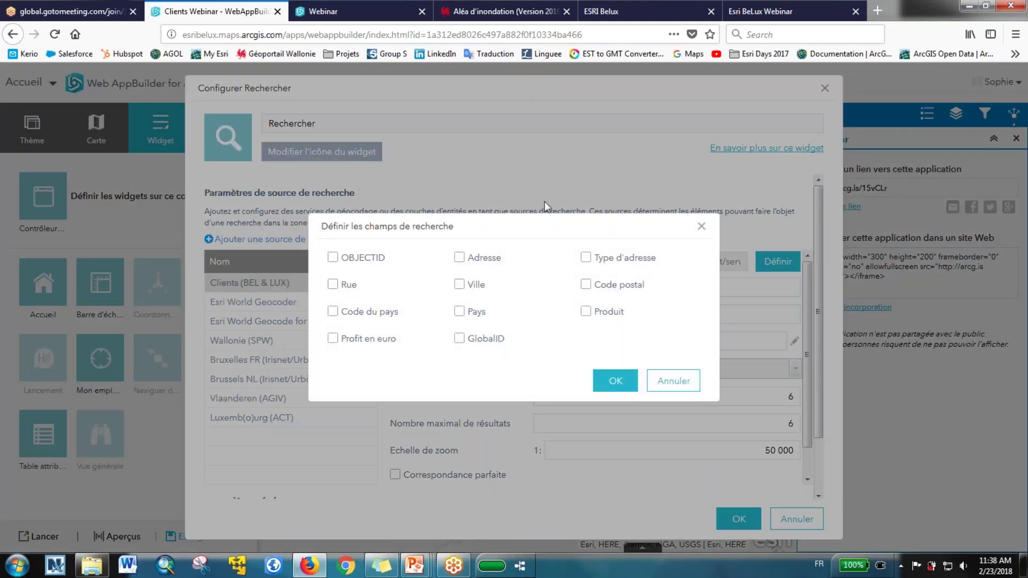
pyautogui.click(332, 258)
pyautogui.click(615, 380)
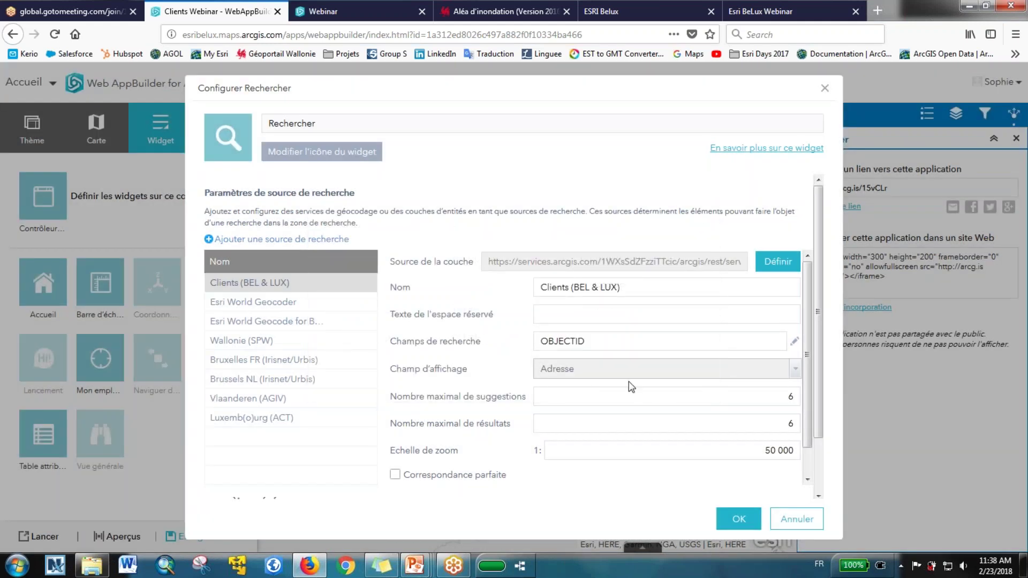
pyautogui.click(782, 374)
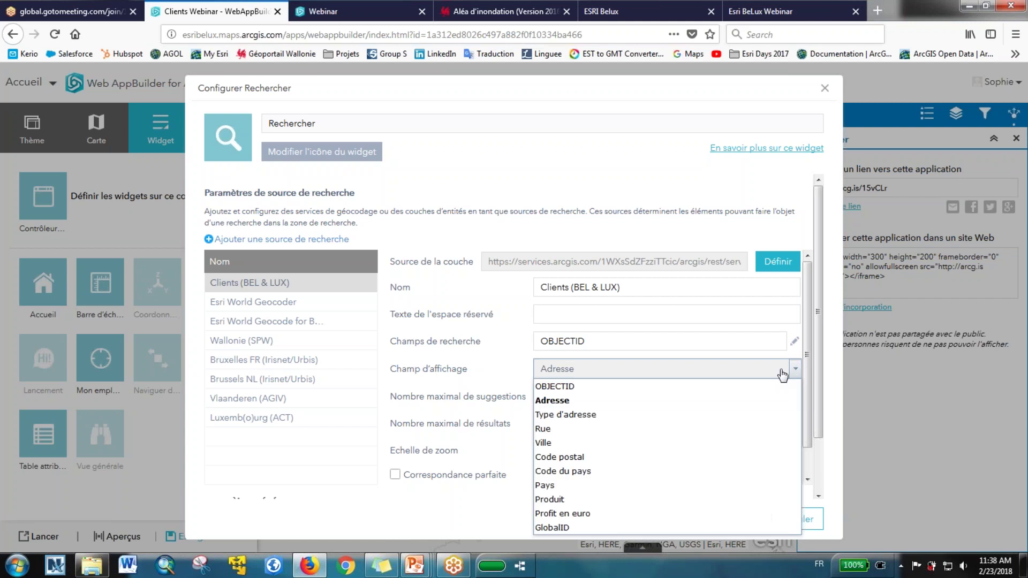
pyautogui.click(780, 402)
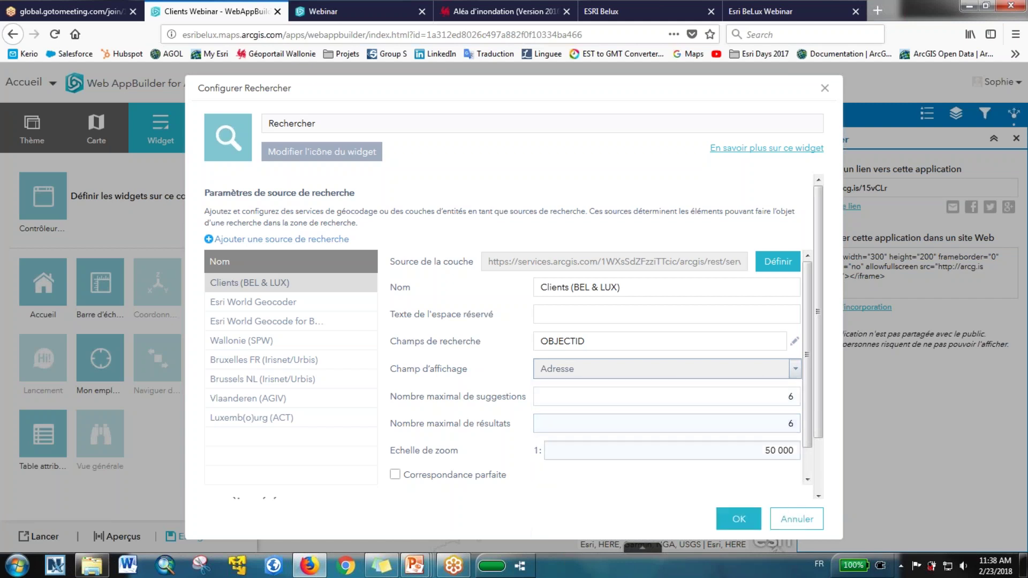
pyautogui.click(740, 522)
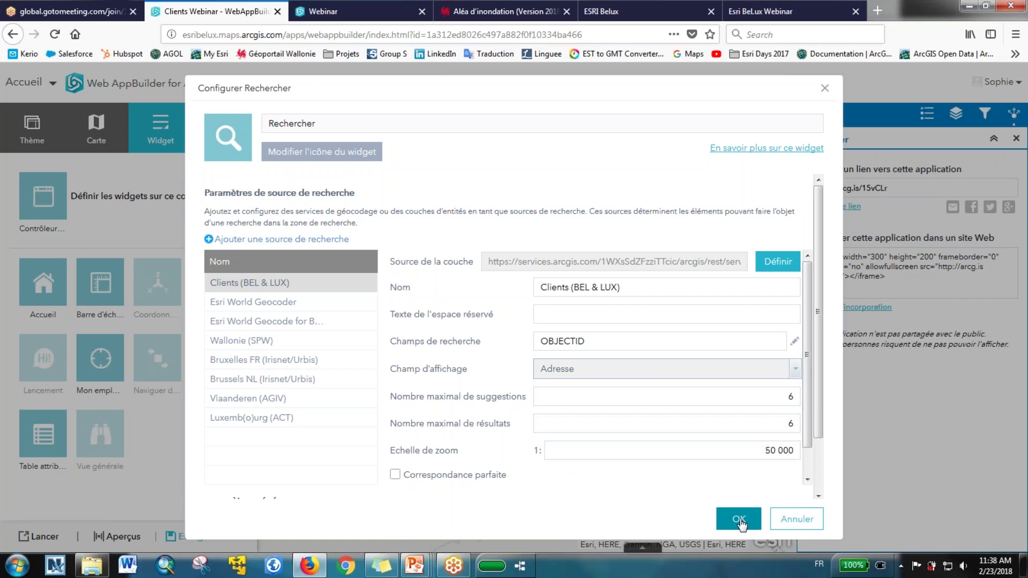
pyautogui.click(740, 522)
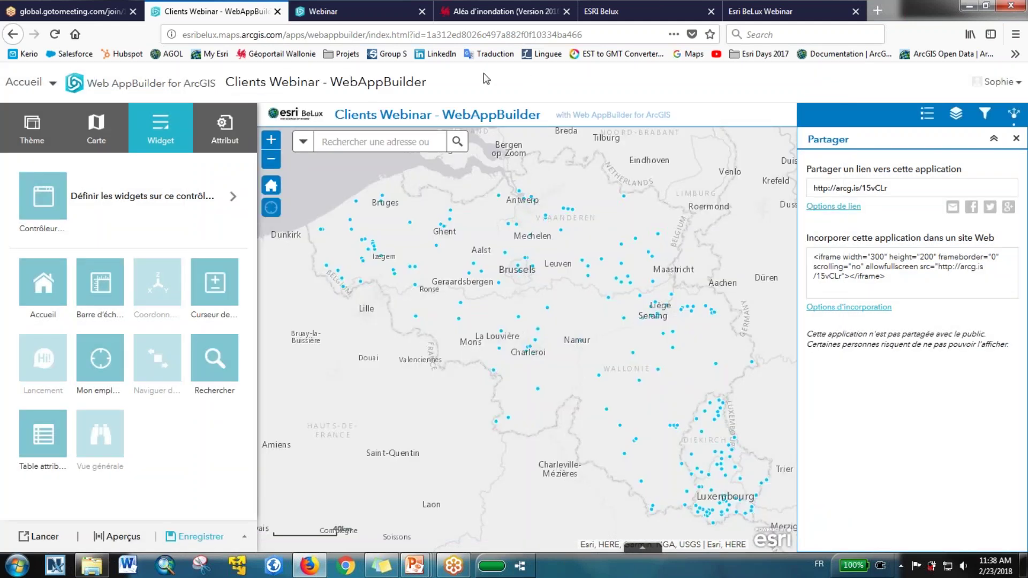
# Test the client search with the object ID 250, review the matching client, and clear the search.
pyautogui.click(355, 141)
pyautogui.write('250')
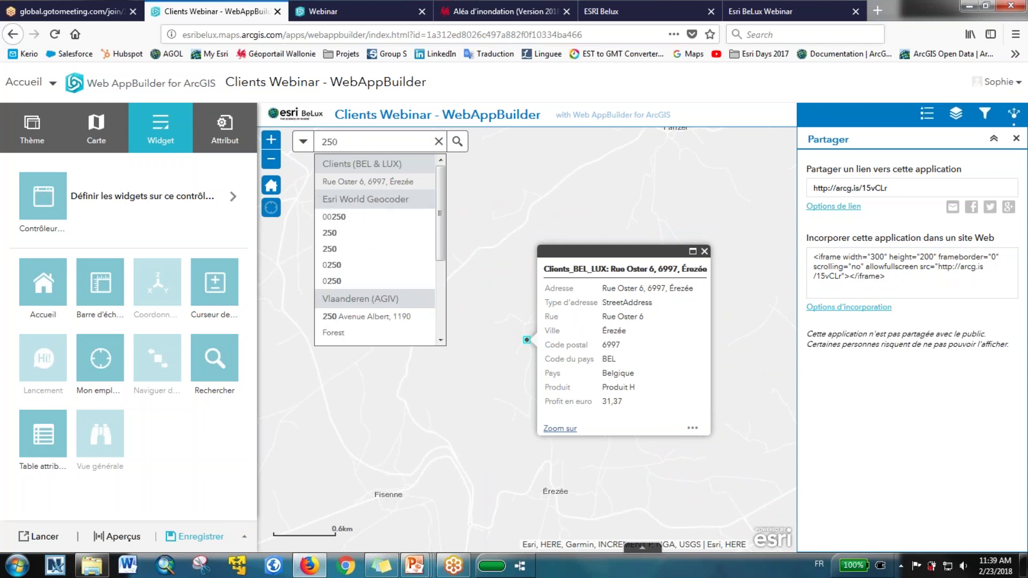
pyautogui.moveTo(322, 163); pyautogui.dragTo(404, 167)
pyautogui.click(404, 167)
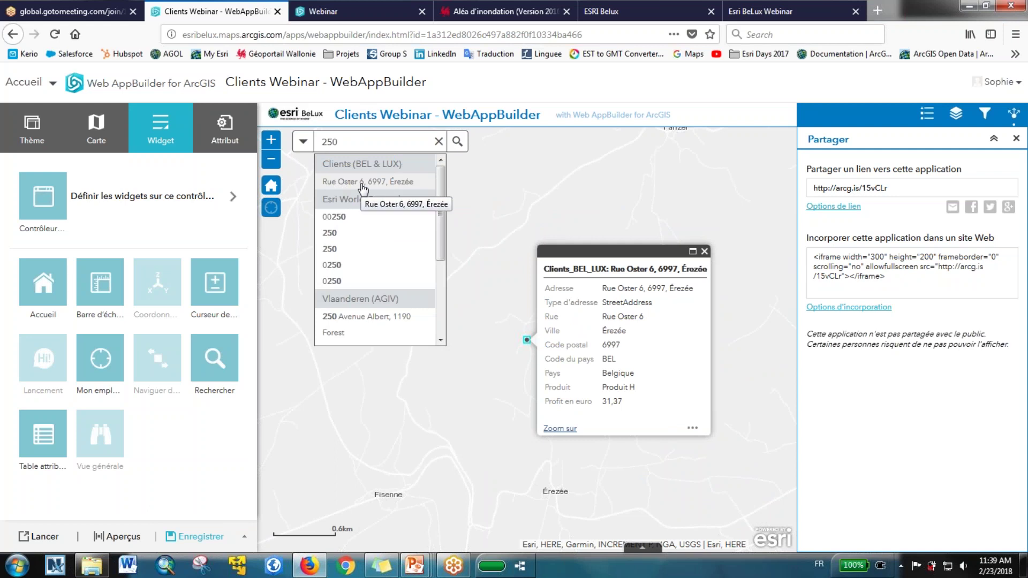
pyautogui.click(705, 251)
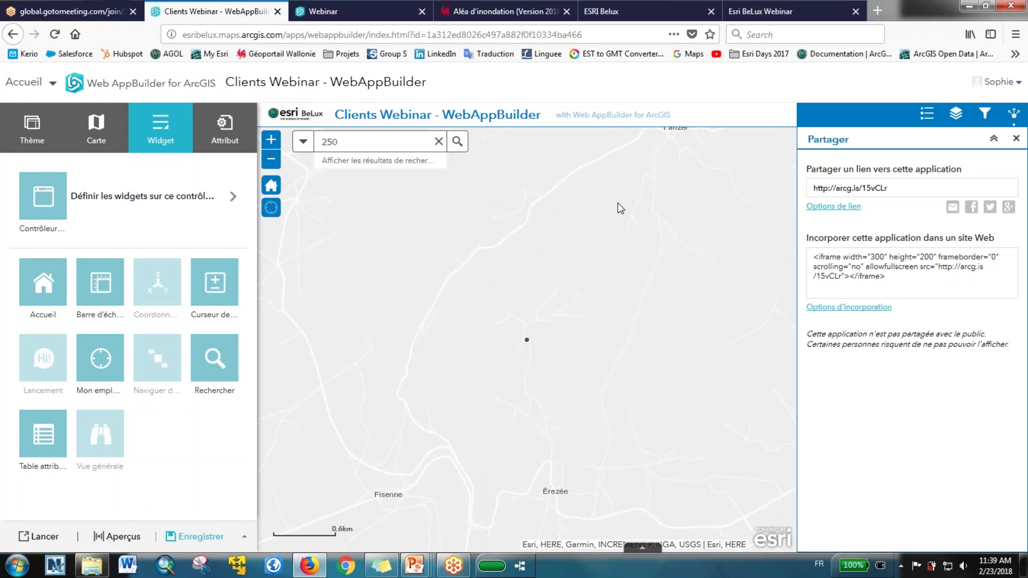
pyautogui.click(440, 142)
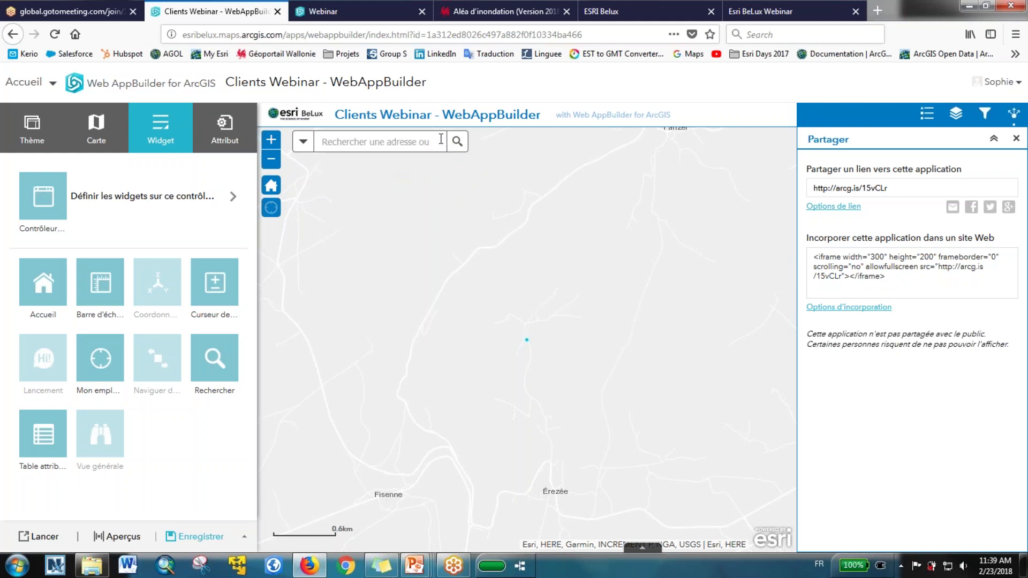
# Move the Filtre widget ahead of the layer list among the header widgets and set it to open at startup.
pyautogui.click(125, 198)
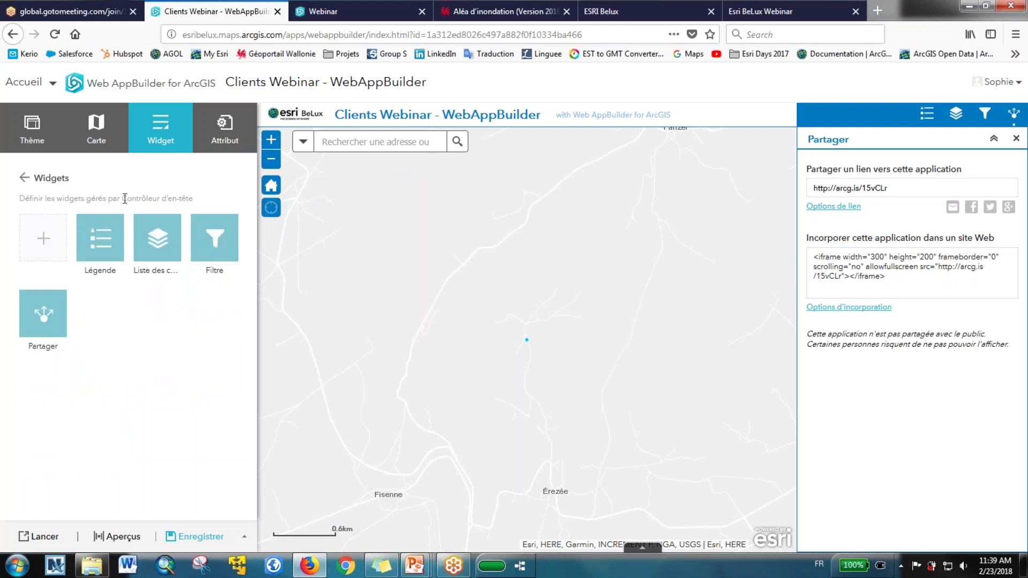
pyautogui.moveTo(212, 238); pyautogui.dragTo(129, 242)
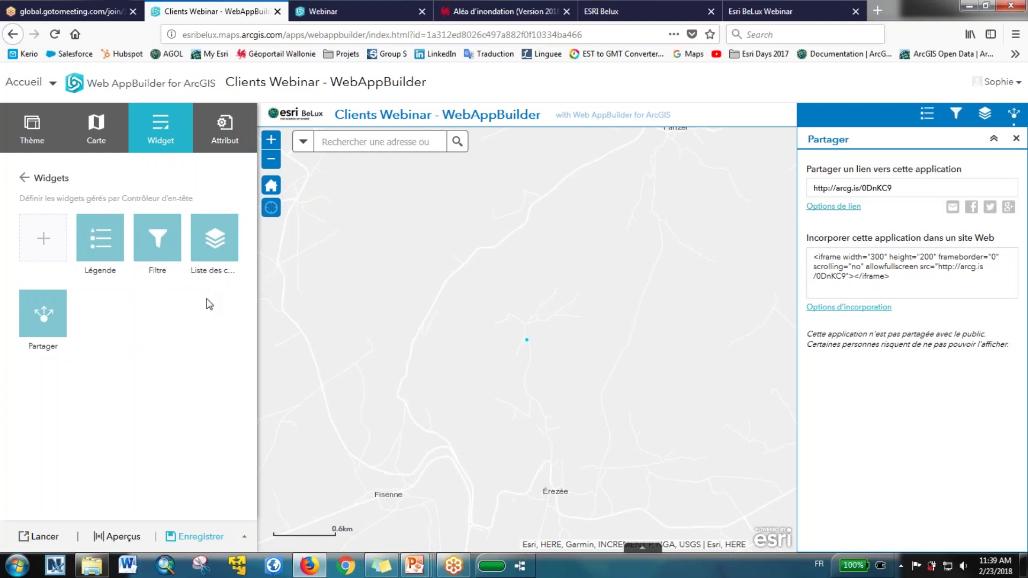
pyautogui.click(141, 255)
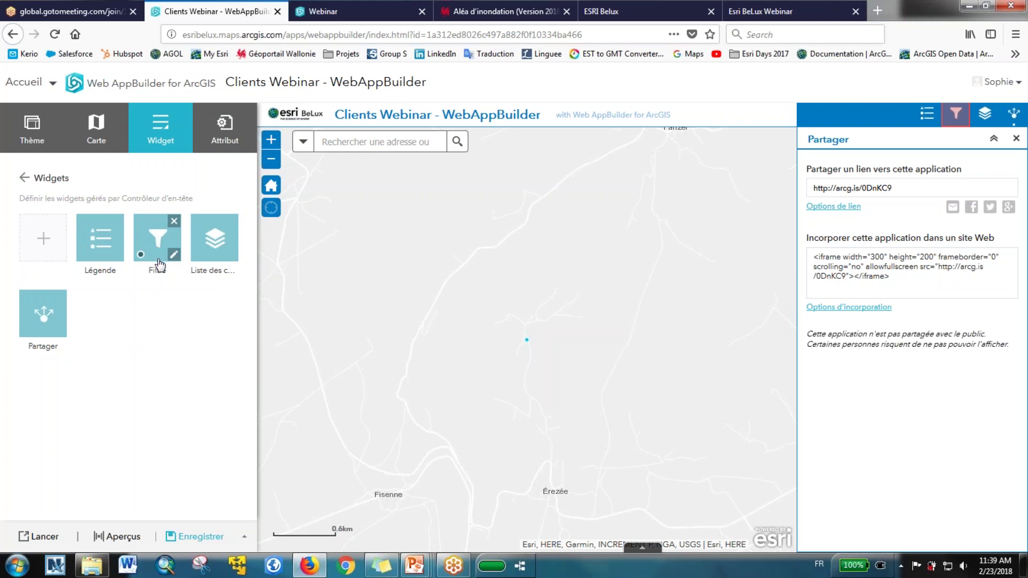
# Shorten the application title to Clients Webinar in the app attributes and review its font style options.
pyautogui.click(217, 133)
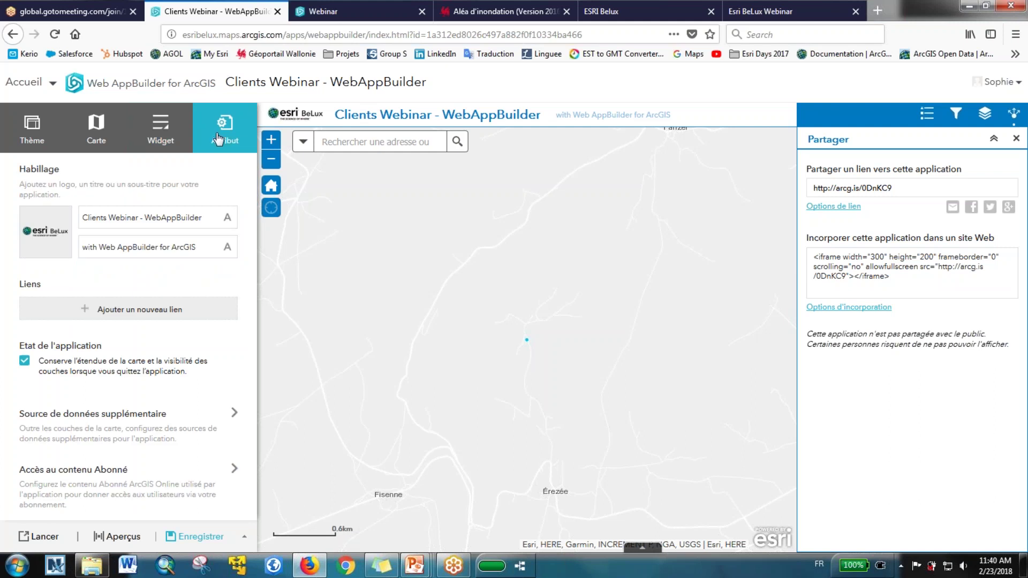
pyautogui.moveTo(140, 220); pyautogui.dragTo(207, 222)
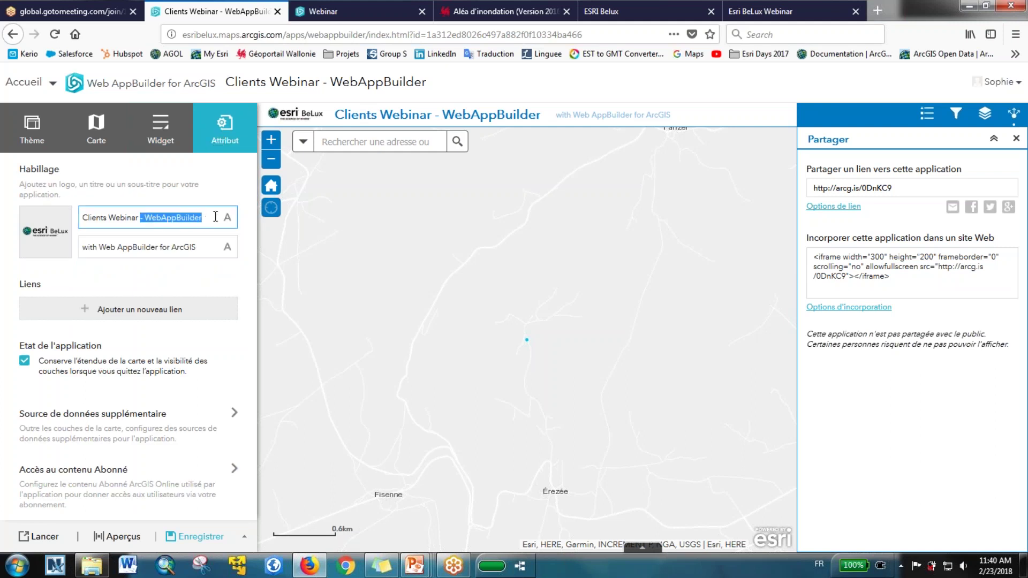
pyautogui.press('BackSpace')
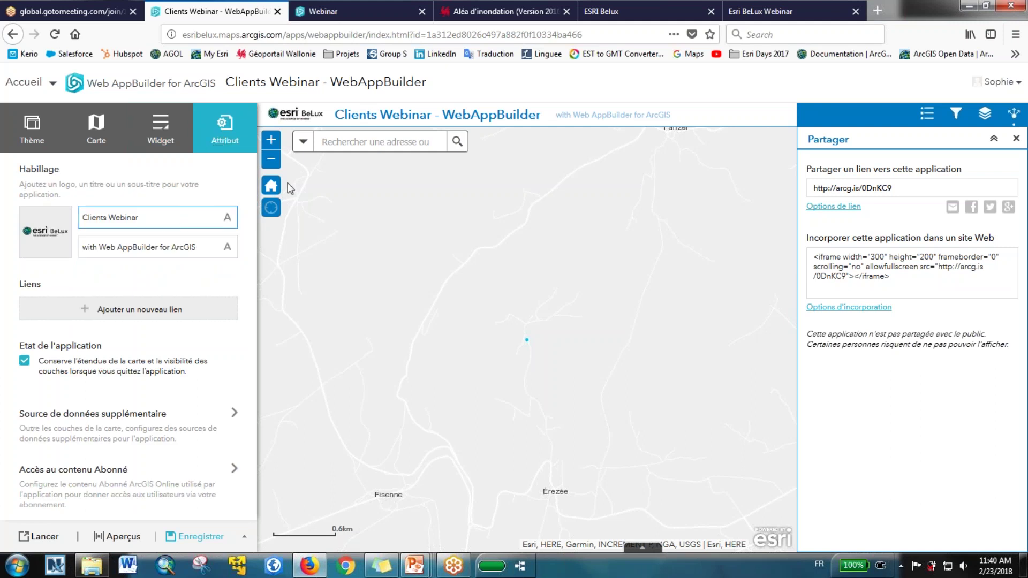
pyautogui.click(223, 200)
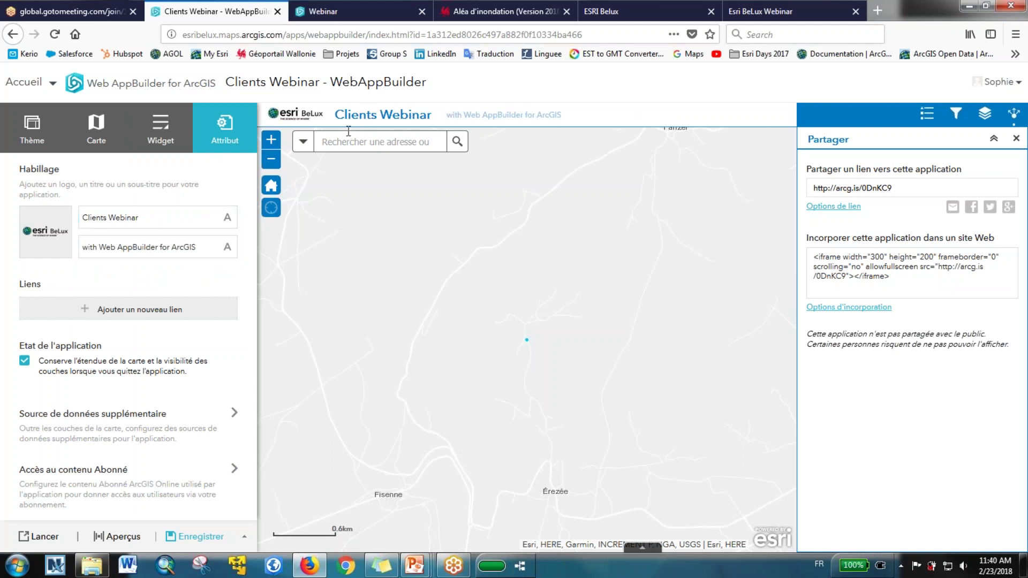
pyautogui.click(227, 218)
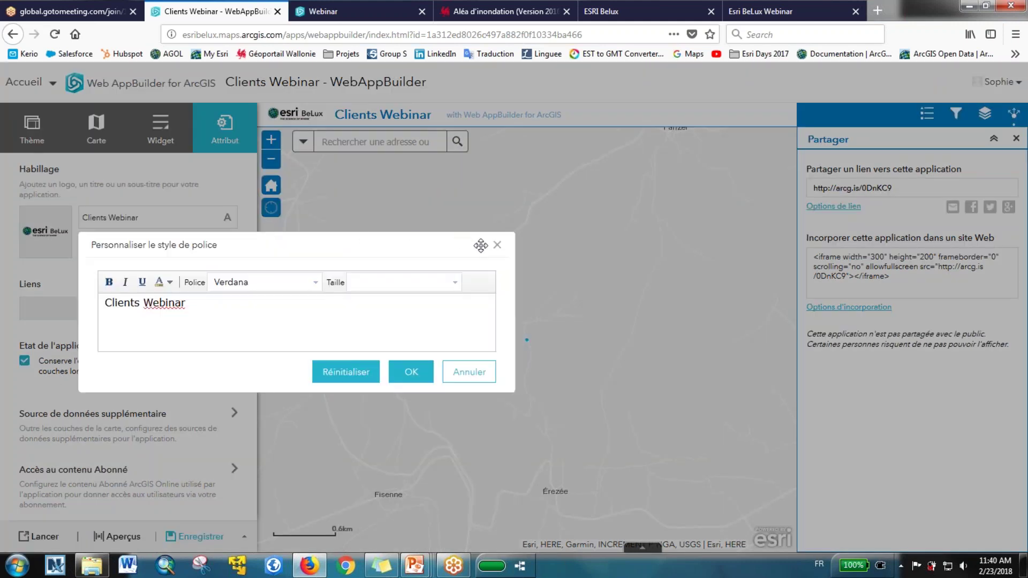
pyautogui.click(497, 244)
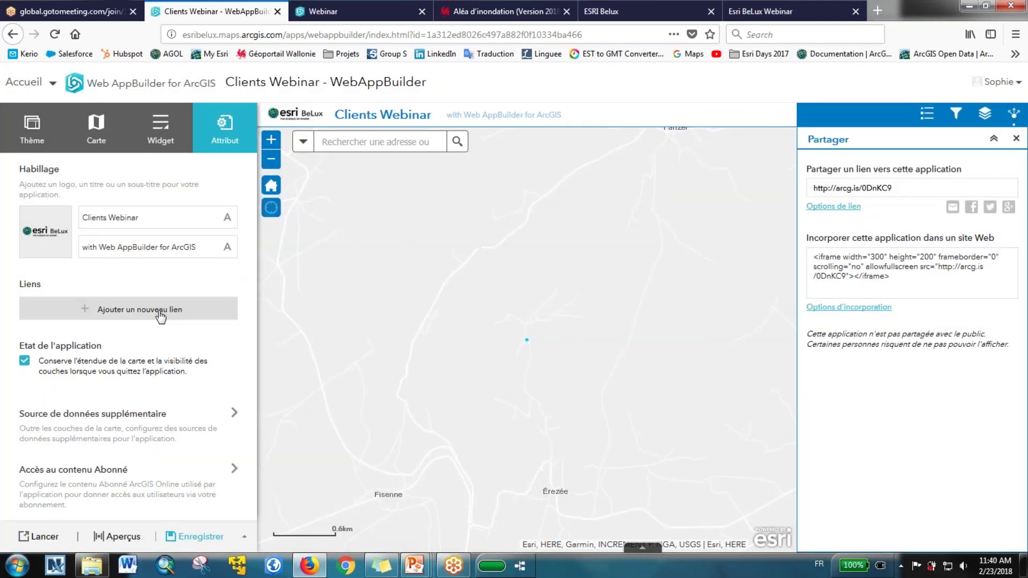
pyautogui.click(160, 315)
pyautogui.click(157, 354)
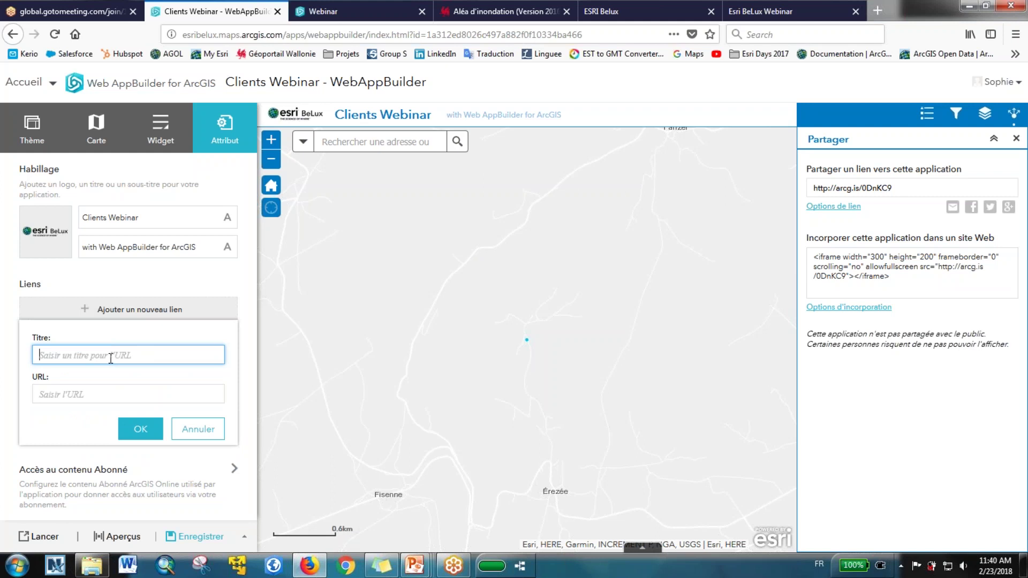
pyautogui.write('Lien')
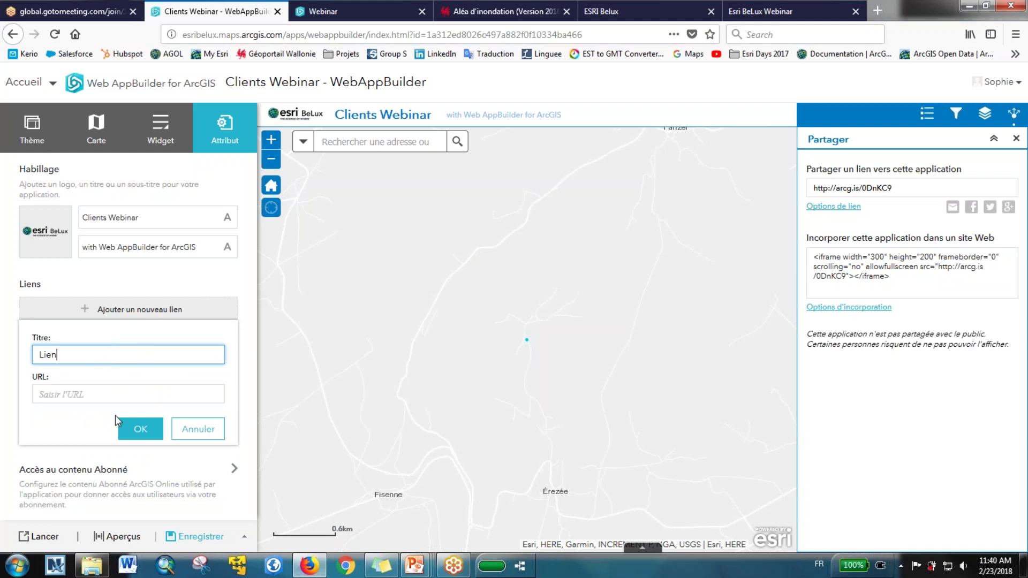
pyautogui.click(143, 402)
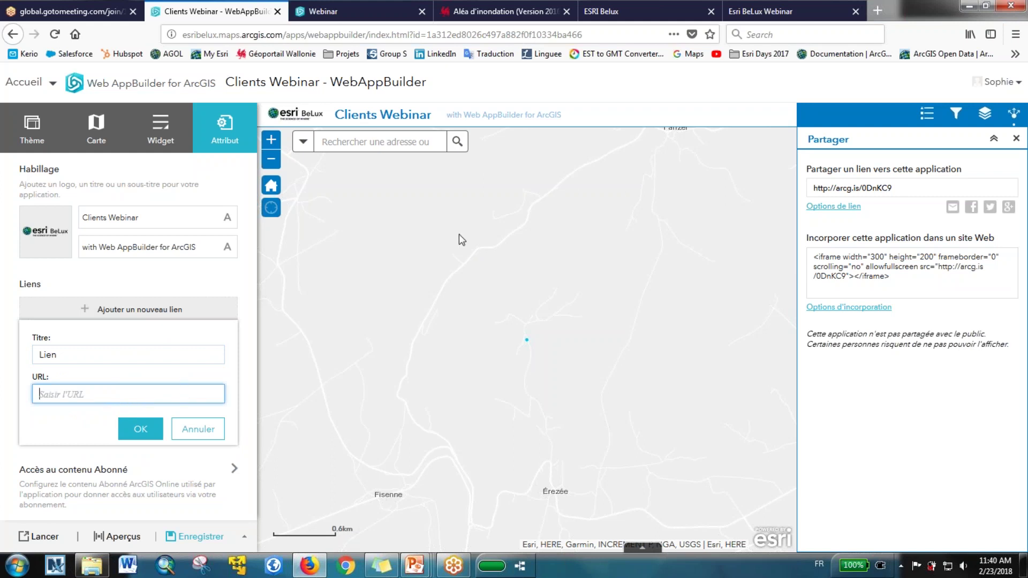
pyautogui.click(606, 9)
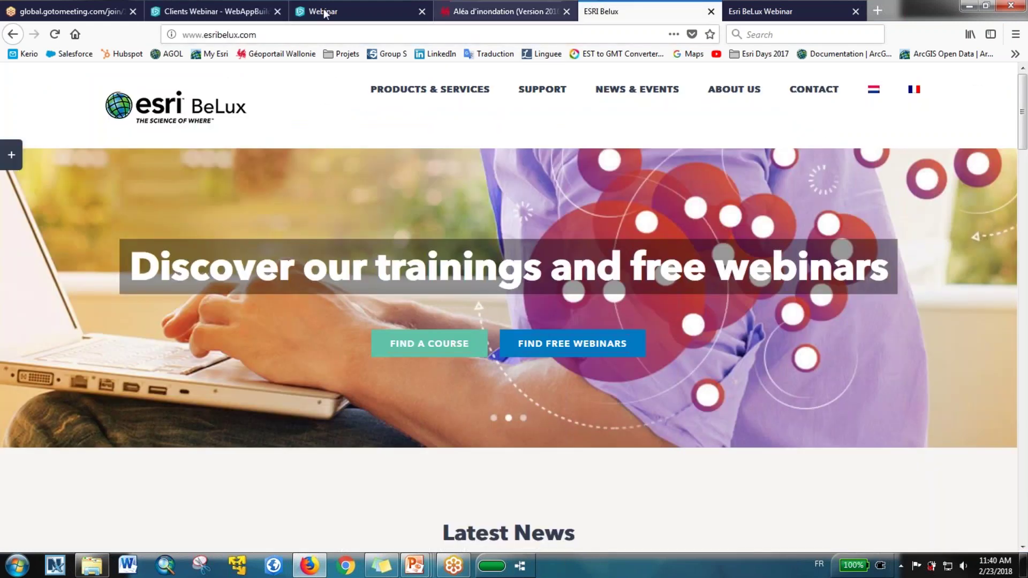
pyautogui.click(275, 37)
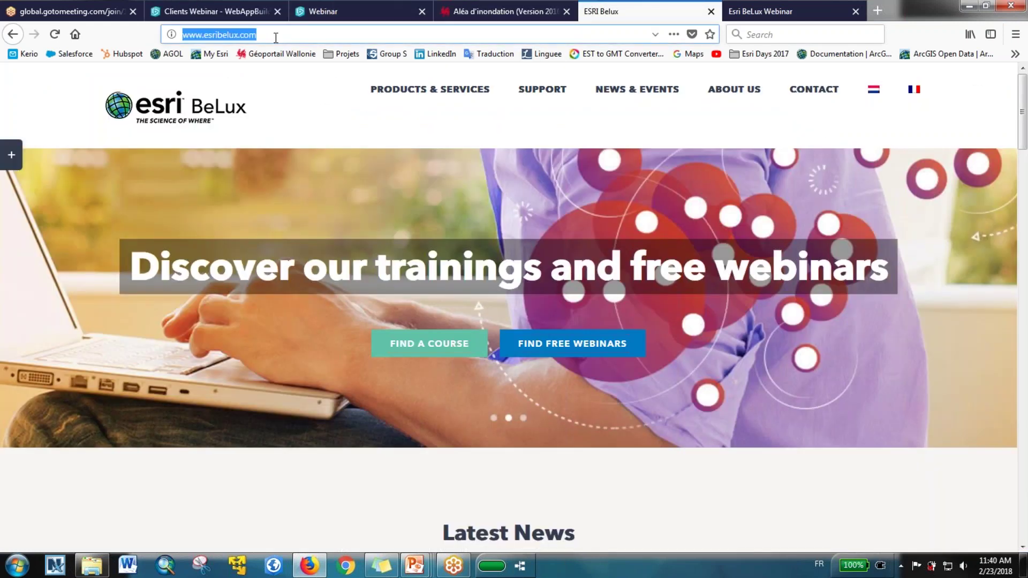
pyautogui.write('esribelux.maps.arcgis.com/apps/webappviewer/index.html?id=96b5f67215354ff29d897d666262e2e9')
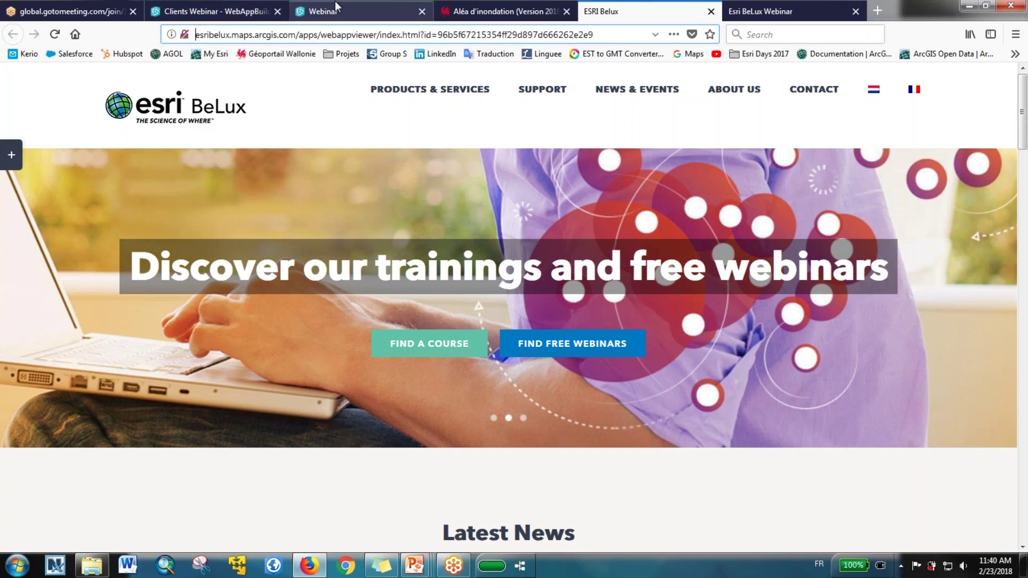
pyautogui.click(335, 6)
pyautogui.click(222, 11)
pyautogui.click(103, 394)
pyautogui.write('http://www.esribelux.com/')
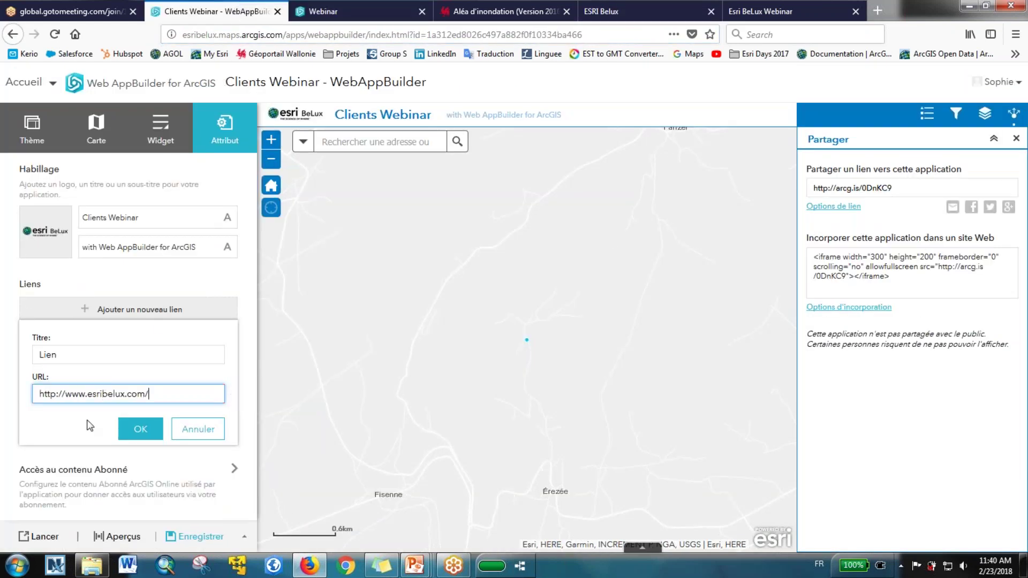
pyautogui.click(137, 431)
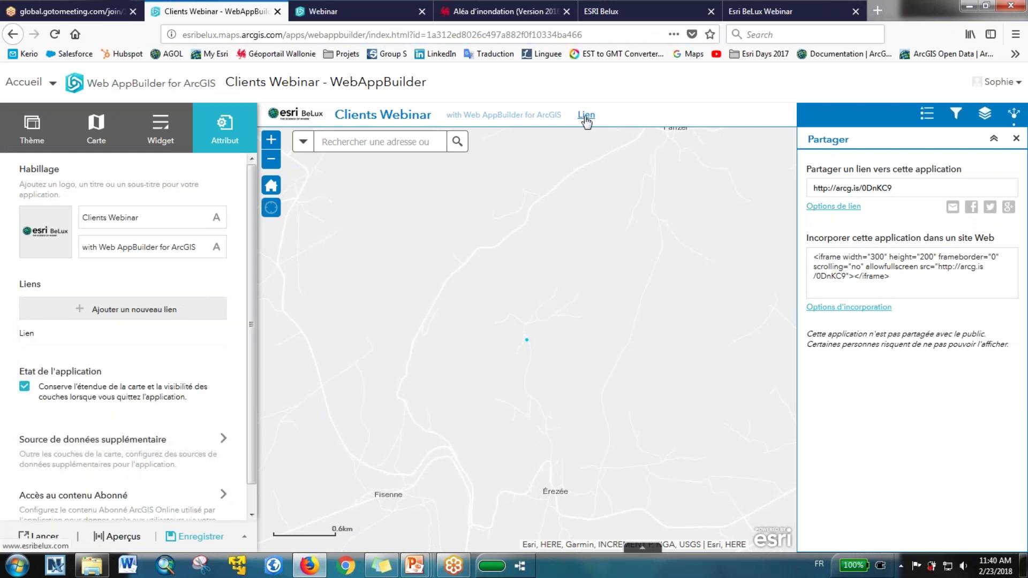
# Test the Lien header link in a new browser tab, look over the Esri BeLux home page, and close that tab.
pyautogui.middleClick(586, 118)
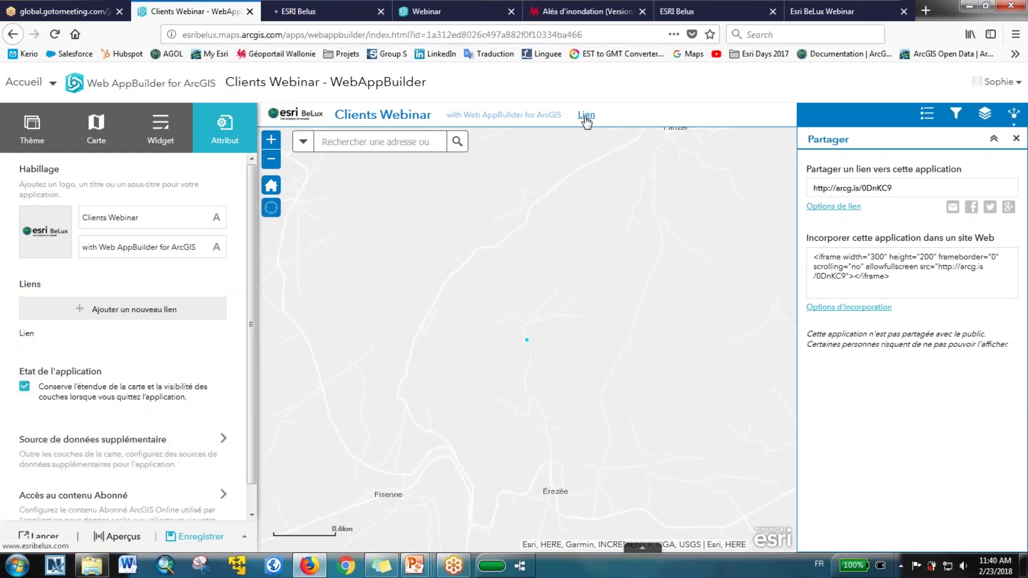
pyautogui.click(323, 4)
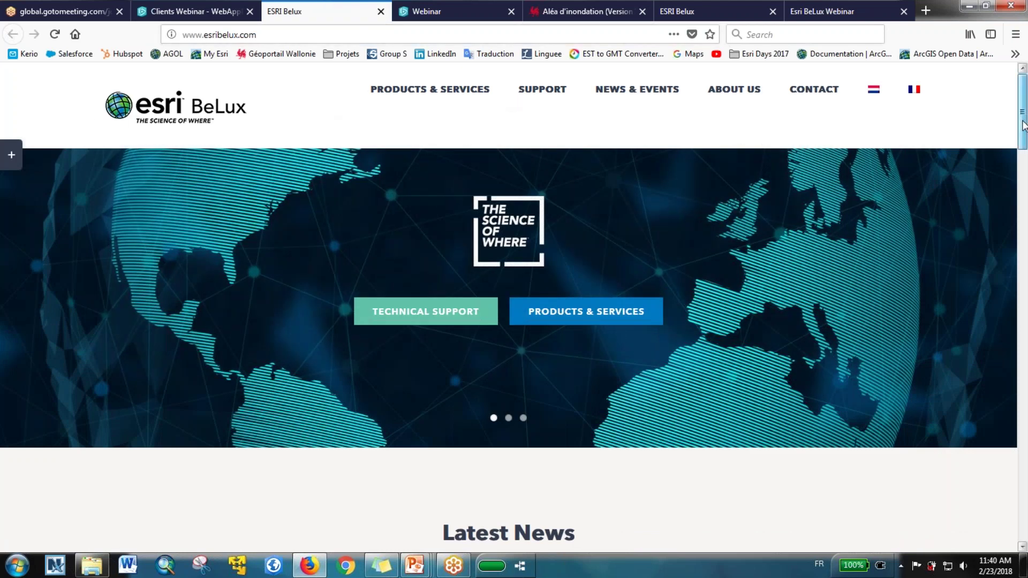
pyautogui.moveTo(1023, 125); pyautogui.dragTo(1024, 179)
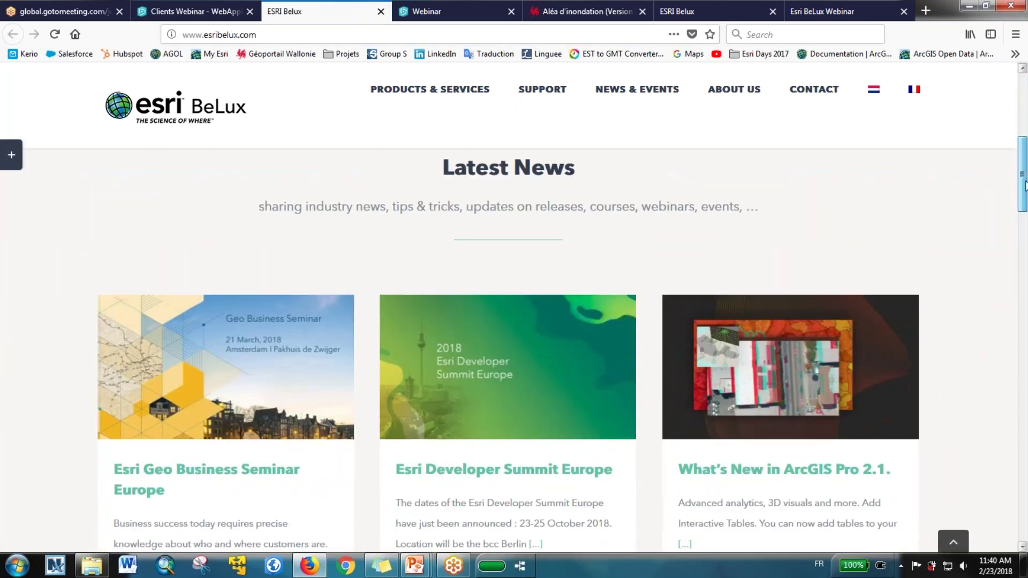
pyautogui.scroll(7, 565, 101)
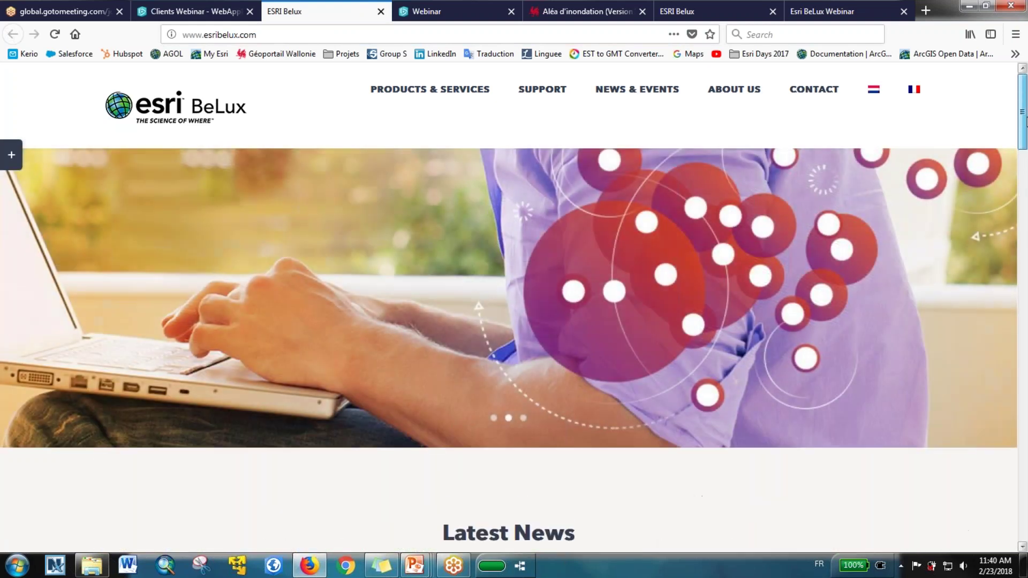
pyautogui.click(381, 12)
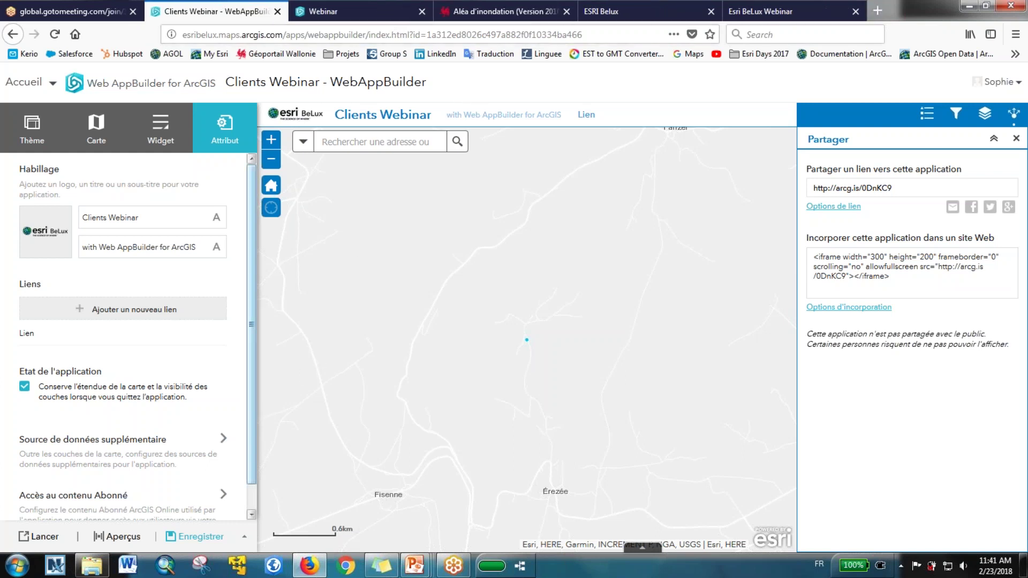
# Preview the app on iPhone X, iPhone 8 Plus, iPhone 8 and Google Nexus 10, check the phone widget menu, and return to configuration.
pyautogui.click(119, 538)
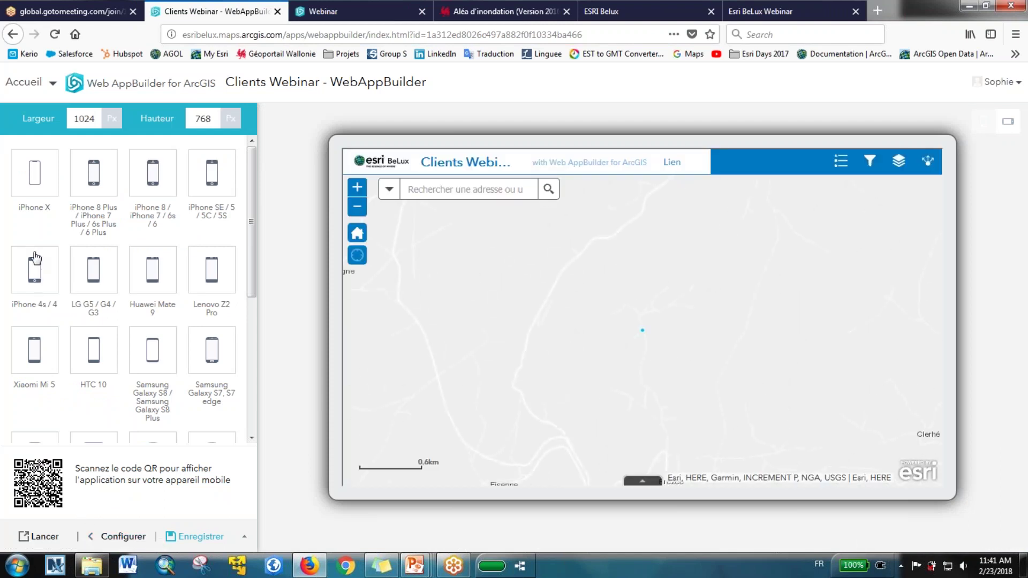
pyautogui.click(35, 191)
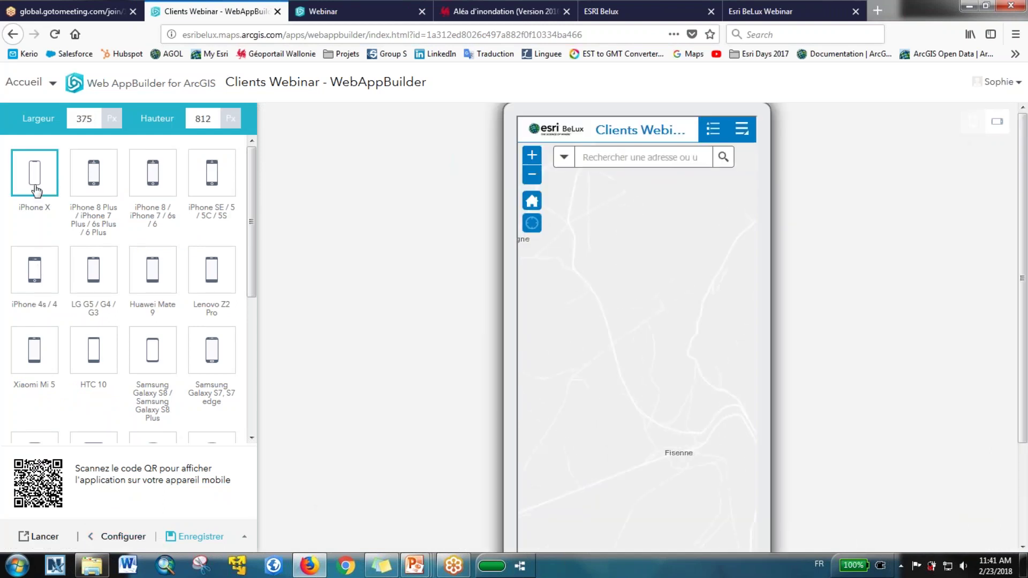
pyautogui.click(89, 189)
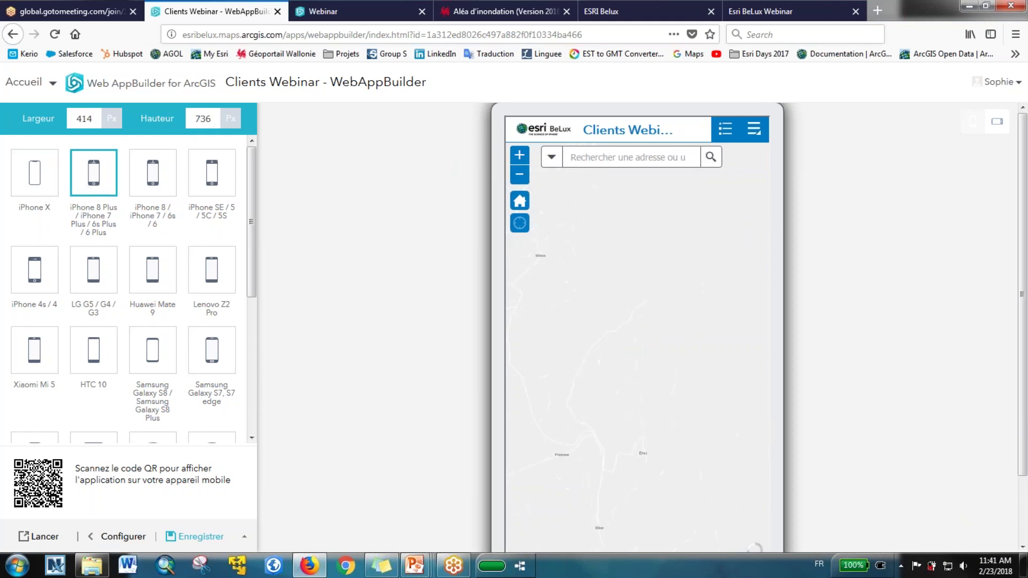
pyautogui.click(753, 129)
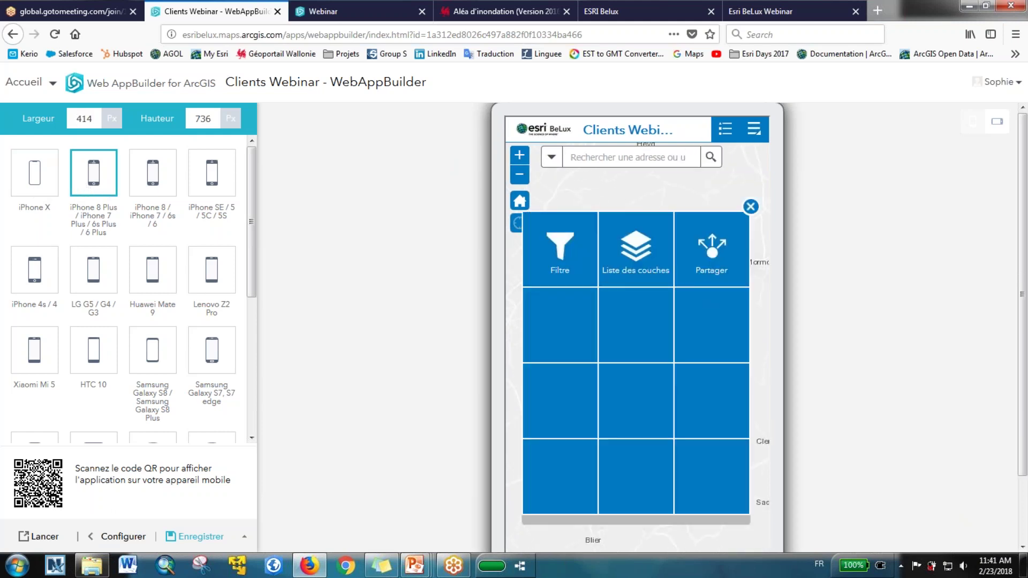
pyautogui.click(155, 188)
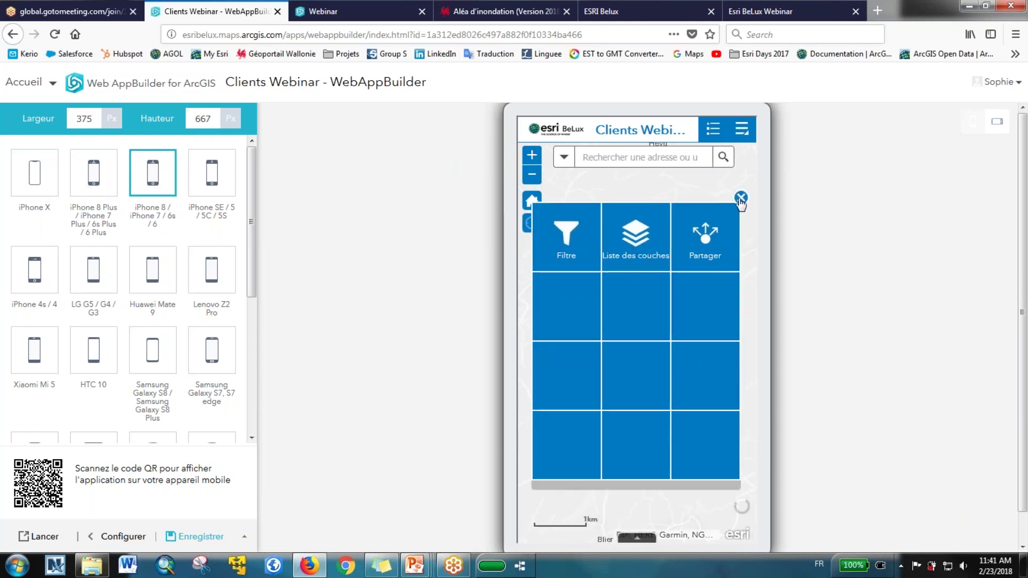
pyautogui.scroll(-5, 122, 337)
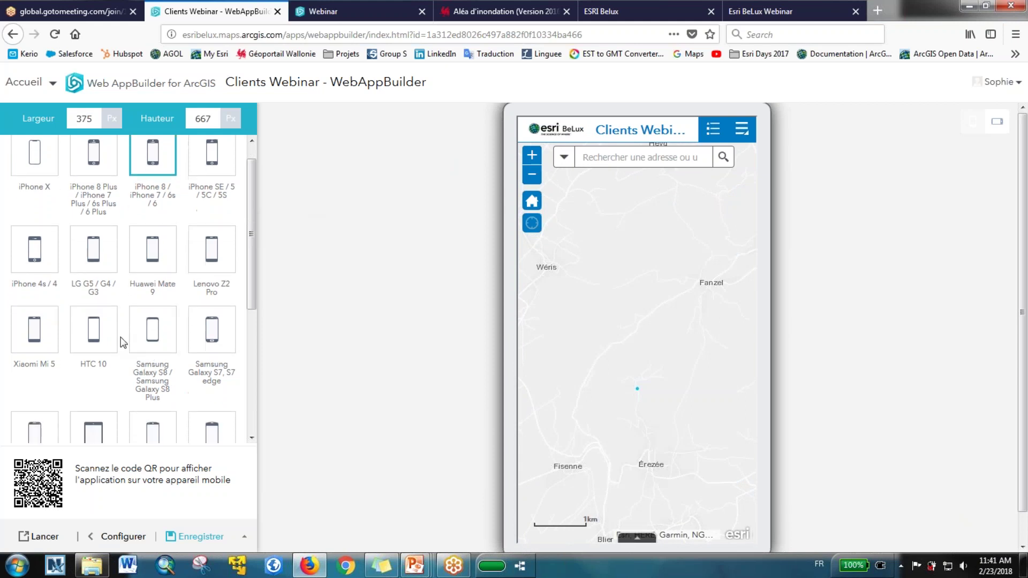
pyautogui.click(96, 287)
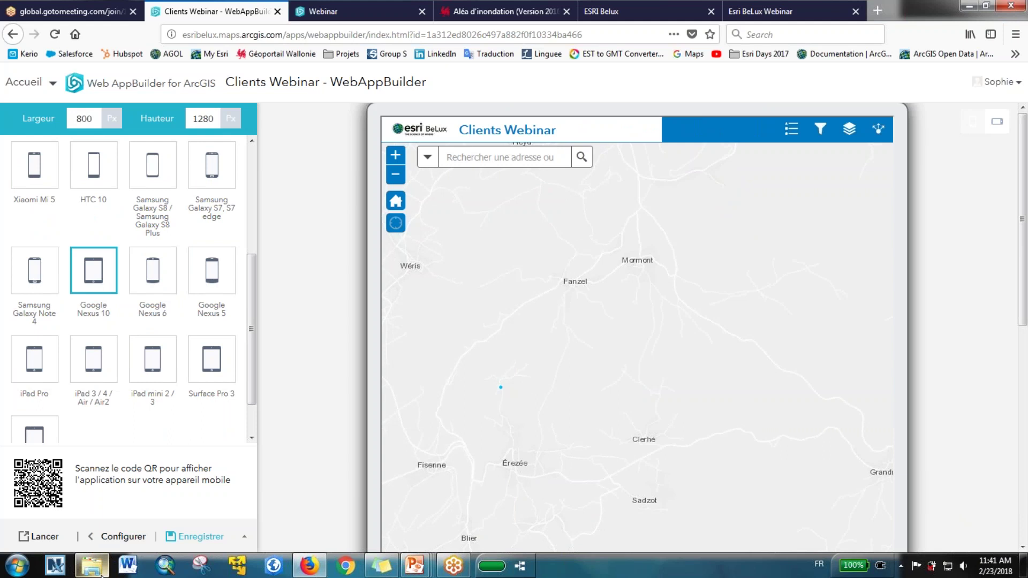
pyautogui.click(90, 537)
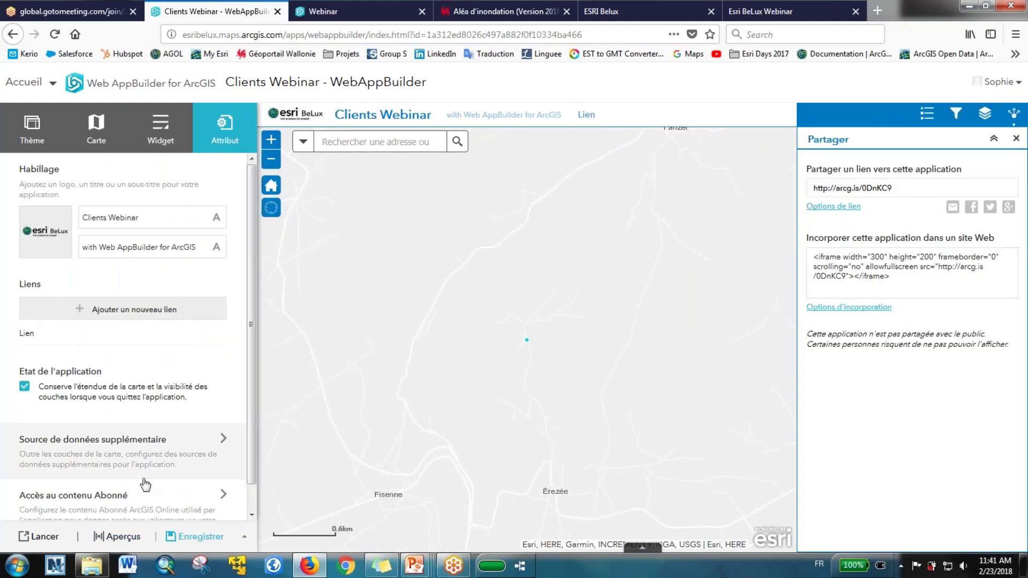
# Switch to the PowerPoint slide show and advance from the demonstration slide to the closing Merci slide.
pyautogui.hotkey('alt', 'Tab')
pyautogui.hotkey('alt', 'Tab')
pyautogui.hotkey('alt', 'Tab')
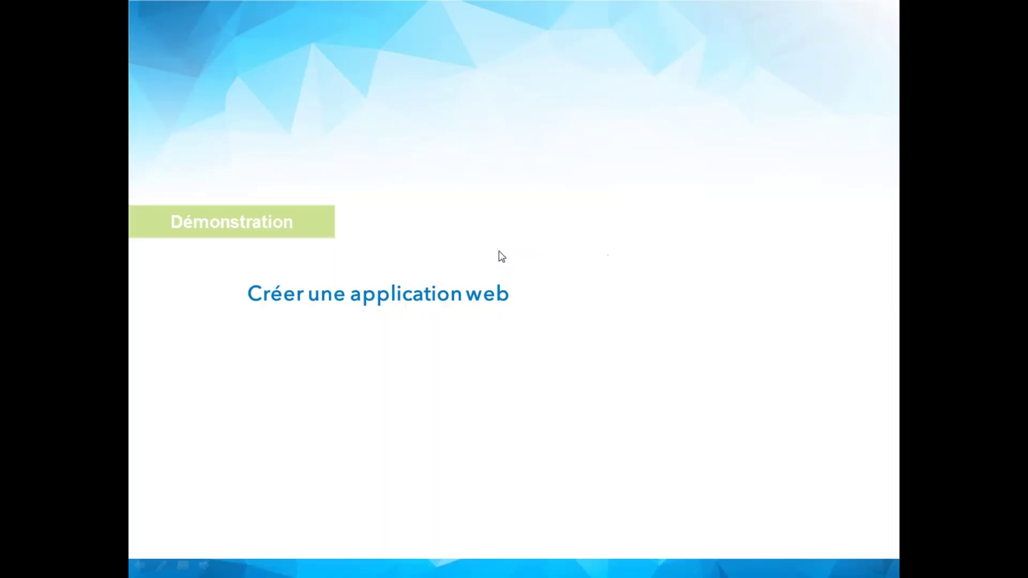
pyautogui.press('Right')
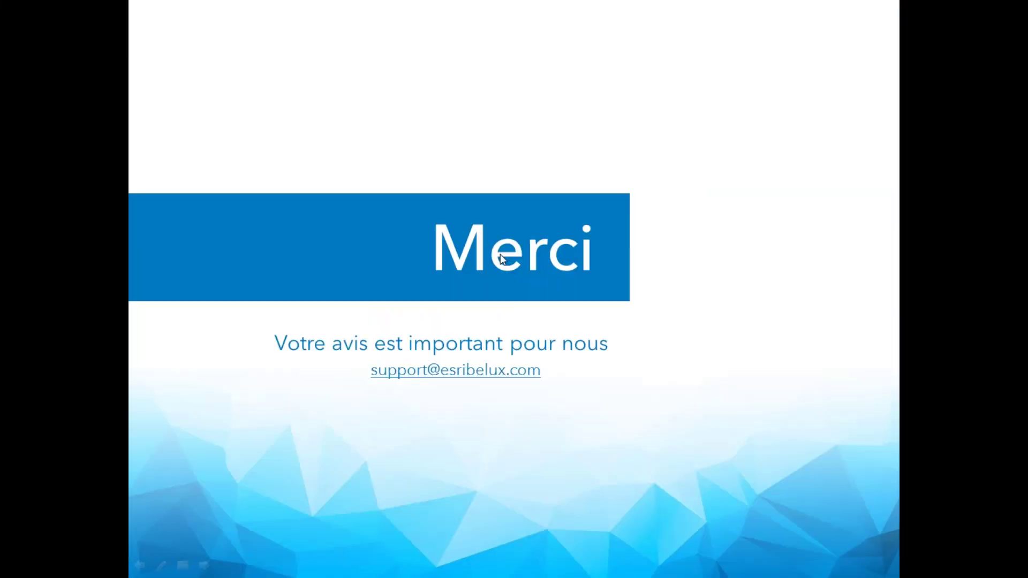